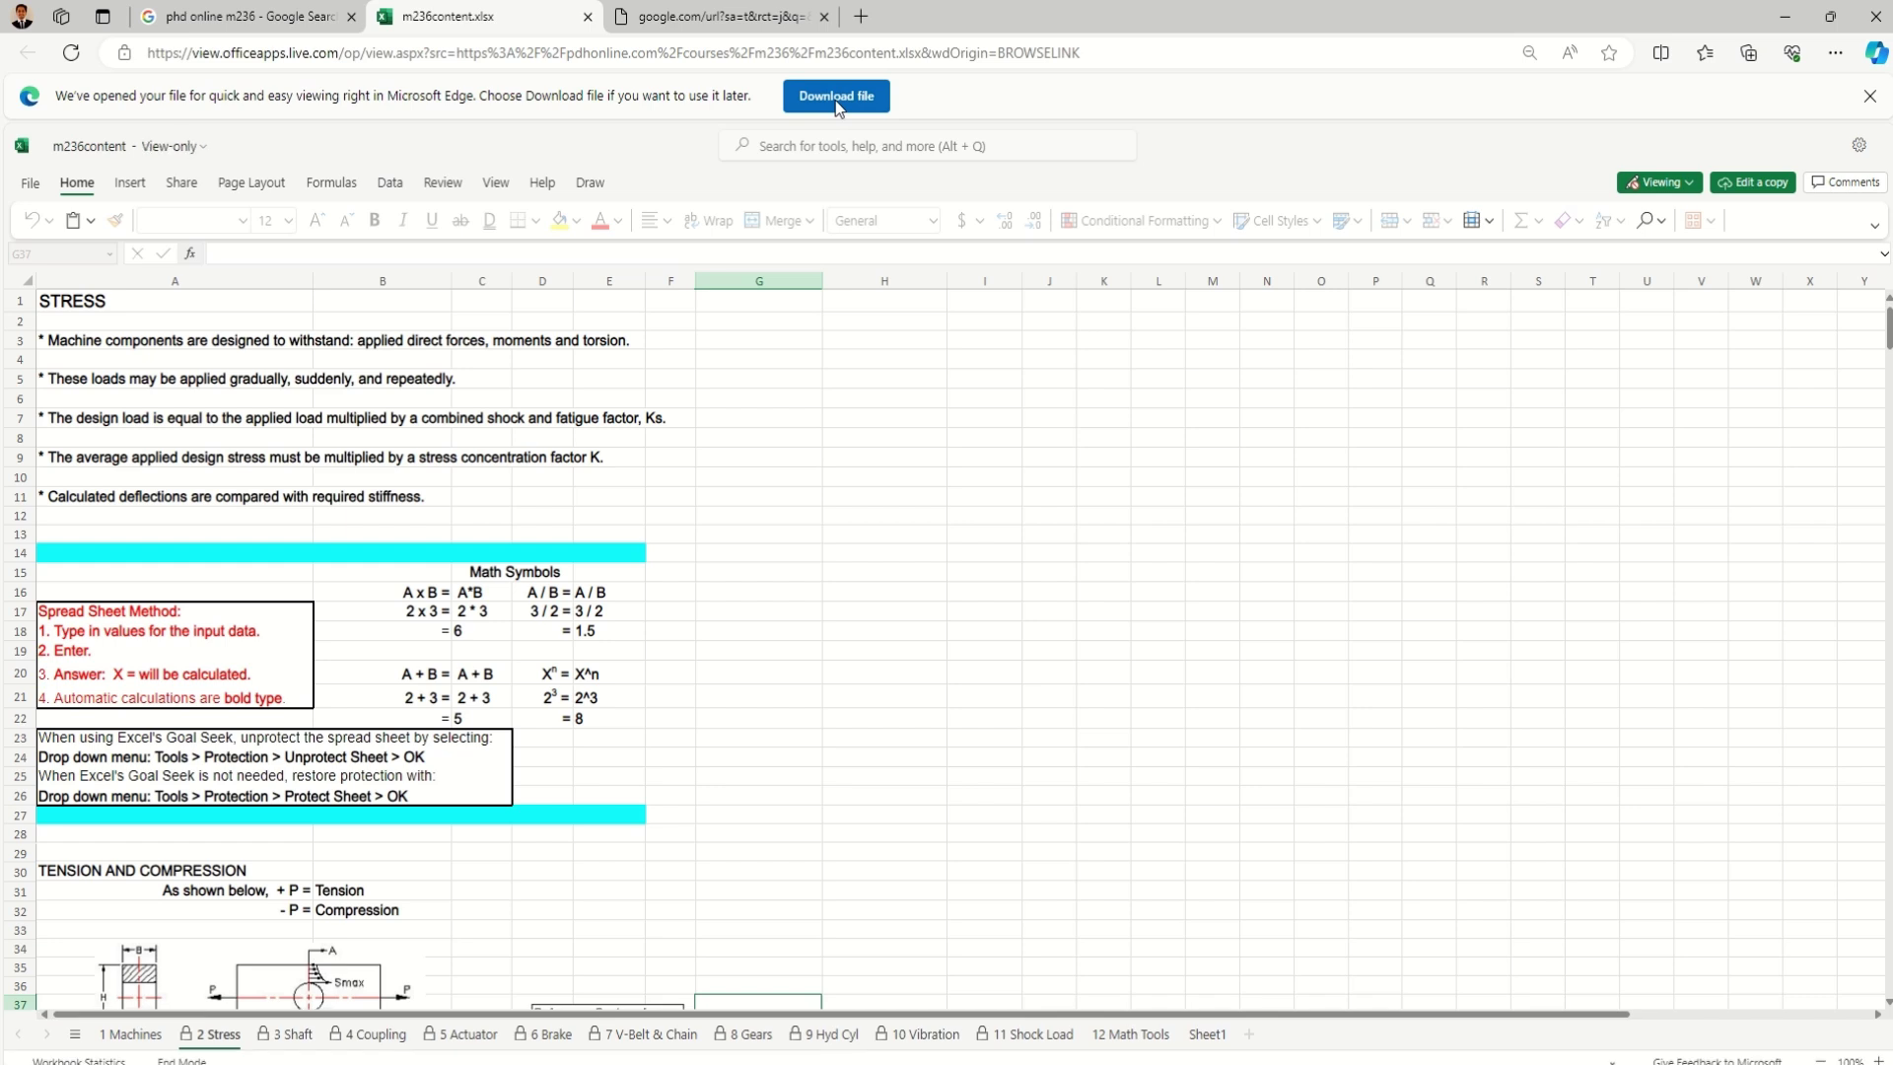
- Close the leftover google.com/url redirect tab in Edge
click(824, 17)
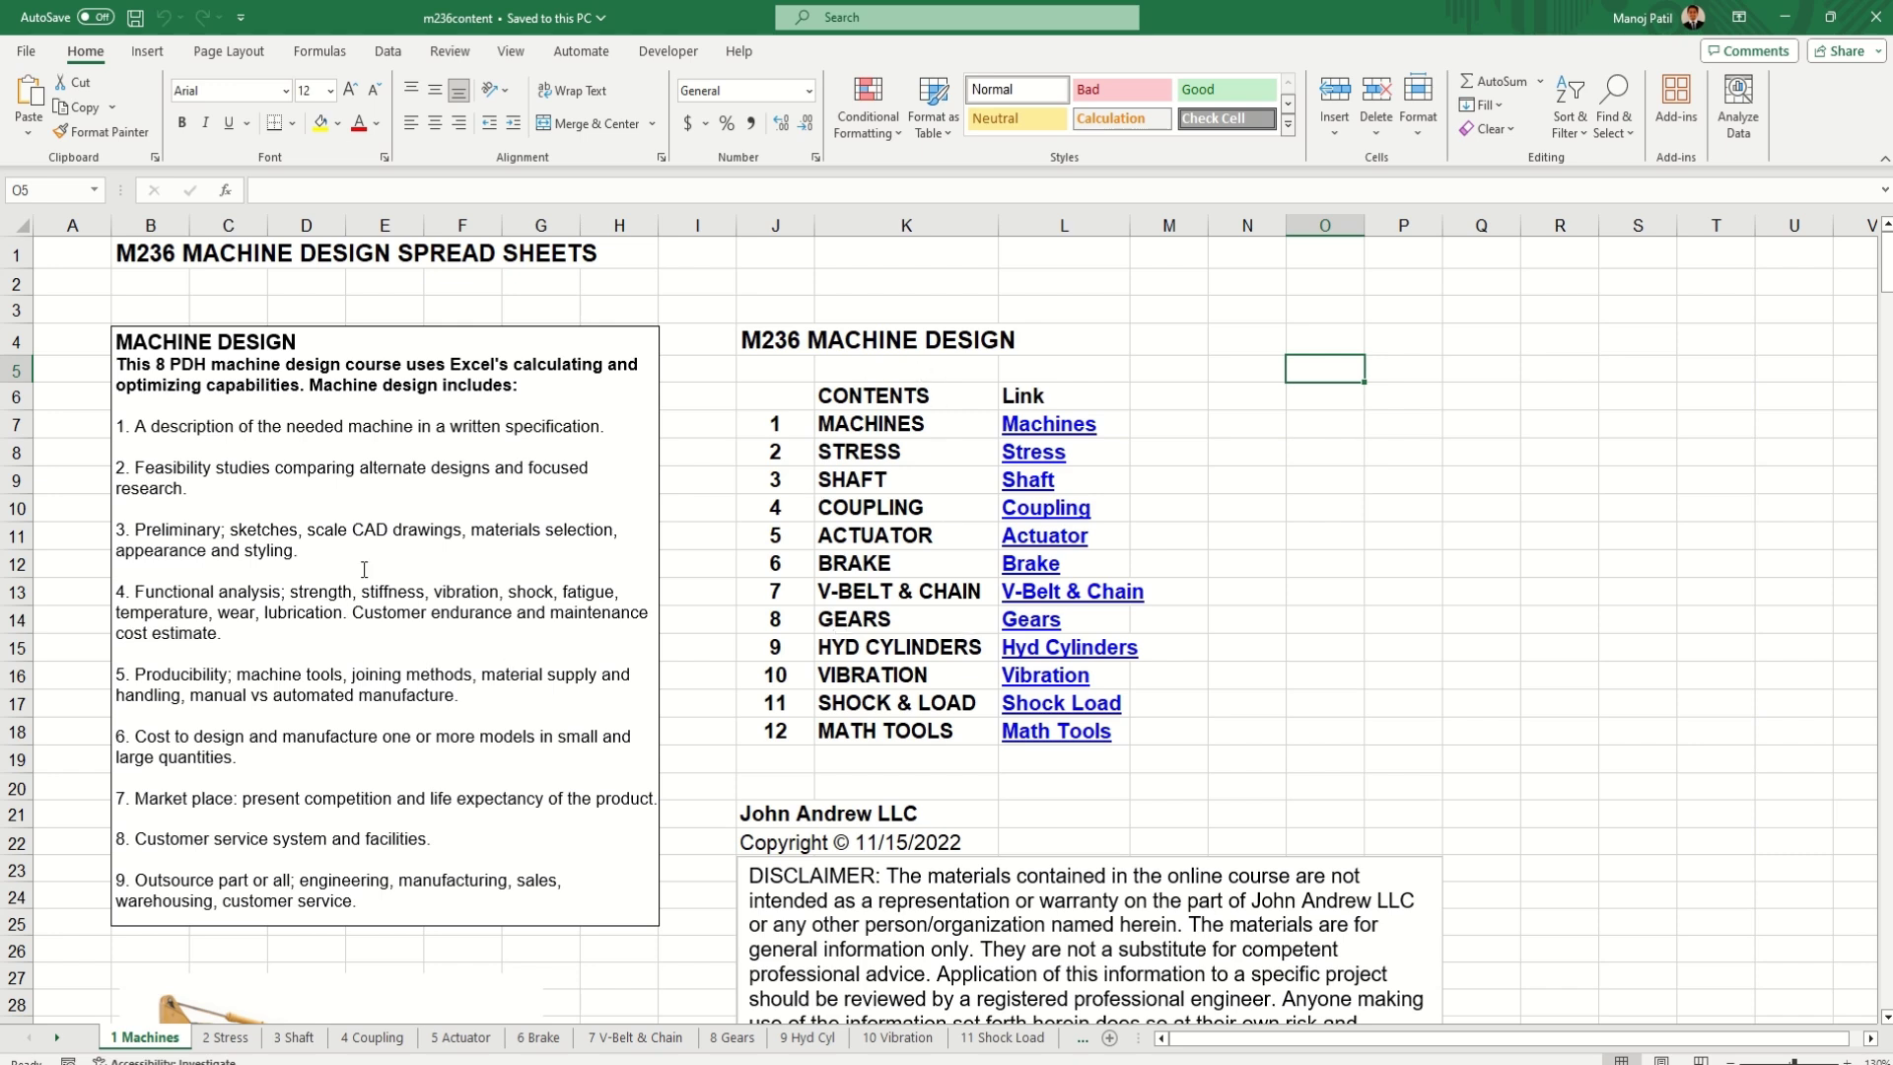
click(1041, 434)
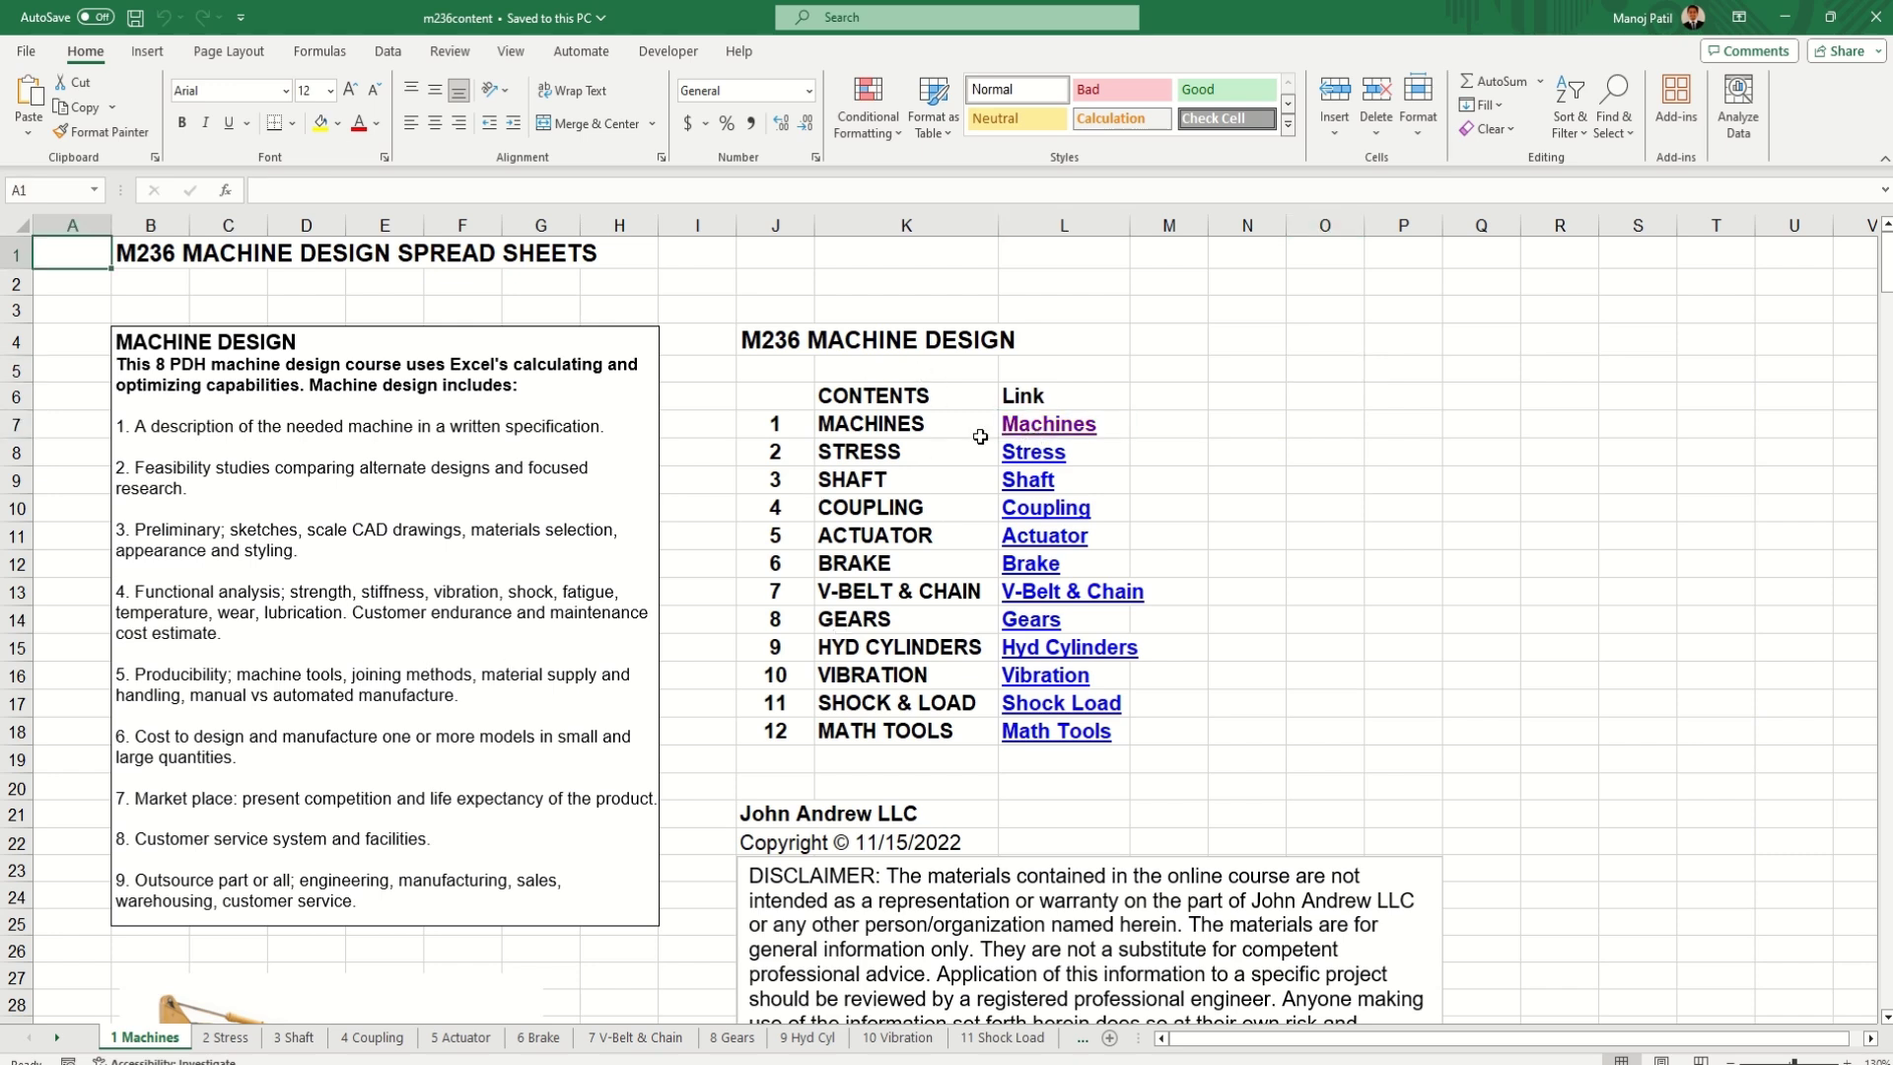
scroll(520, 514, down, 10)
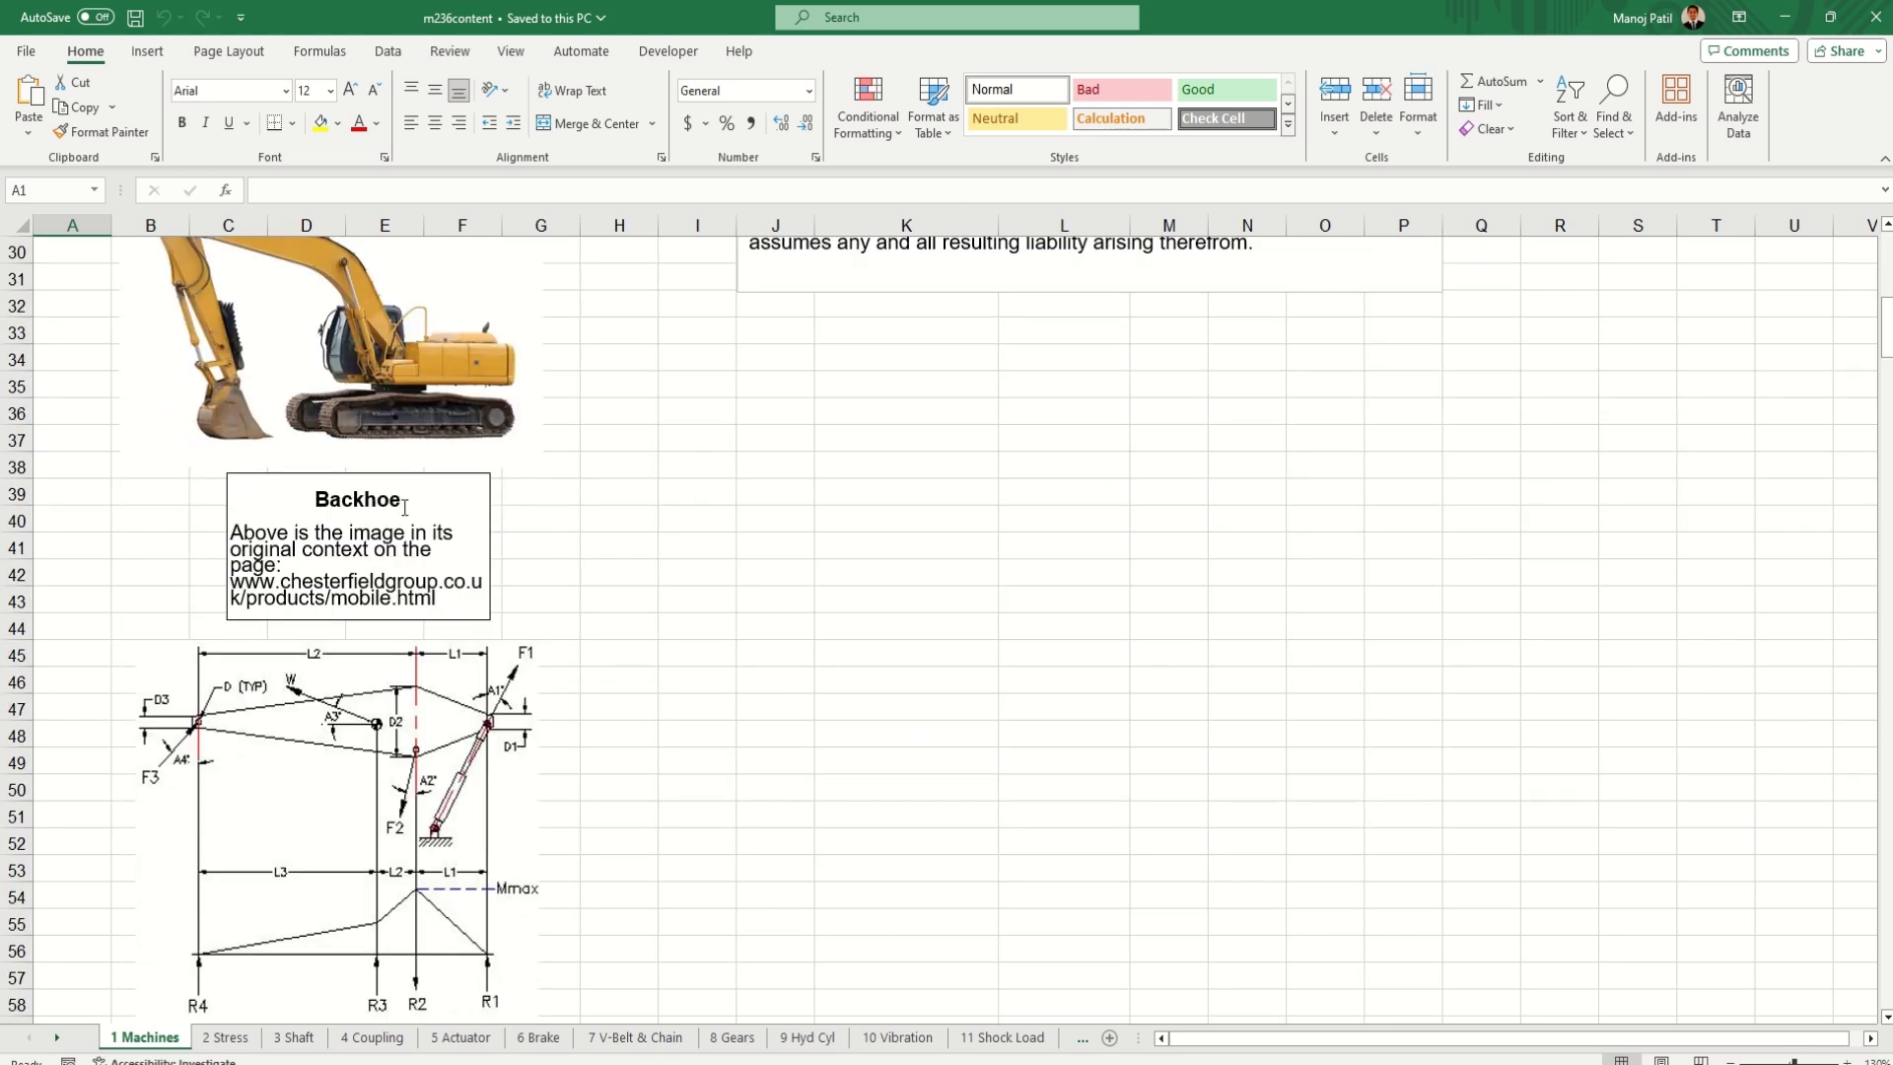
scroll(452, 510, down, 9)
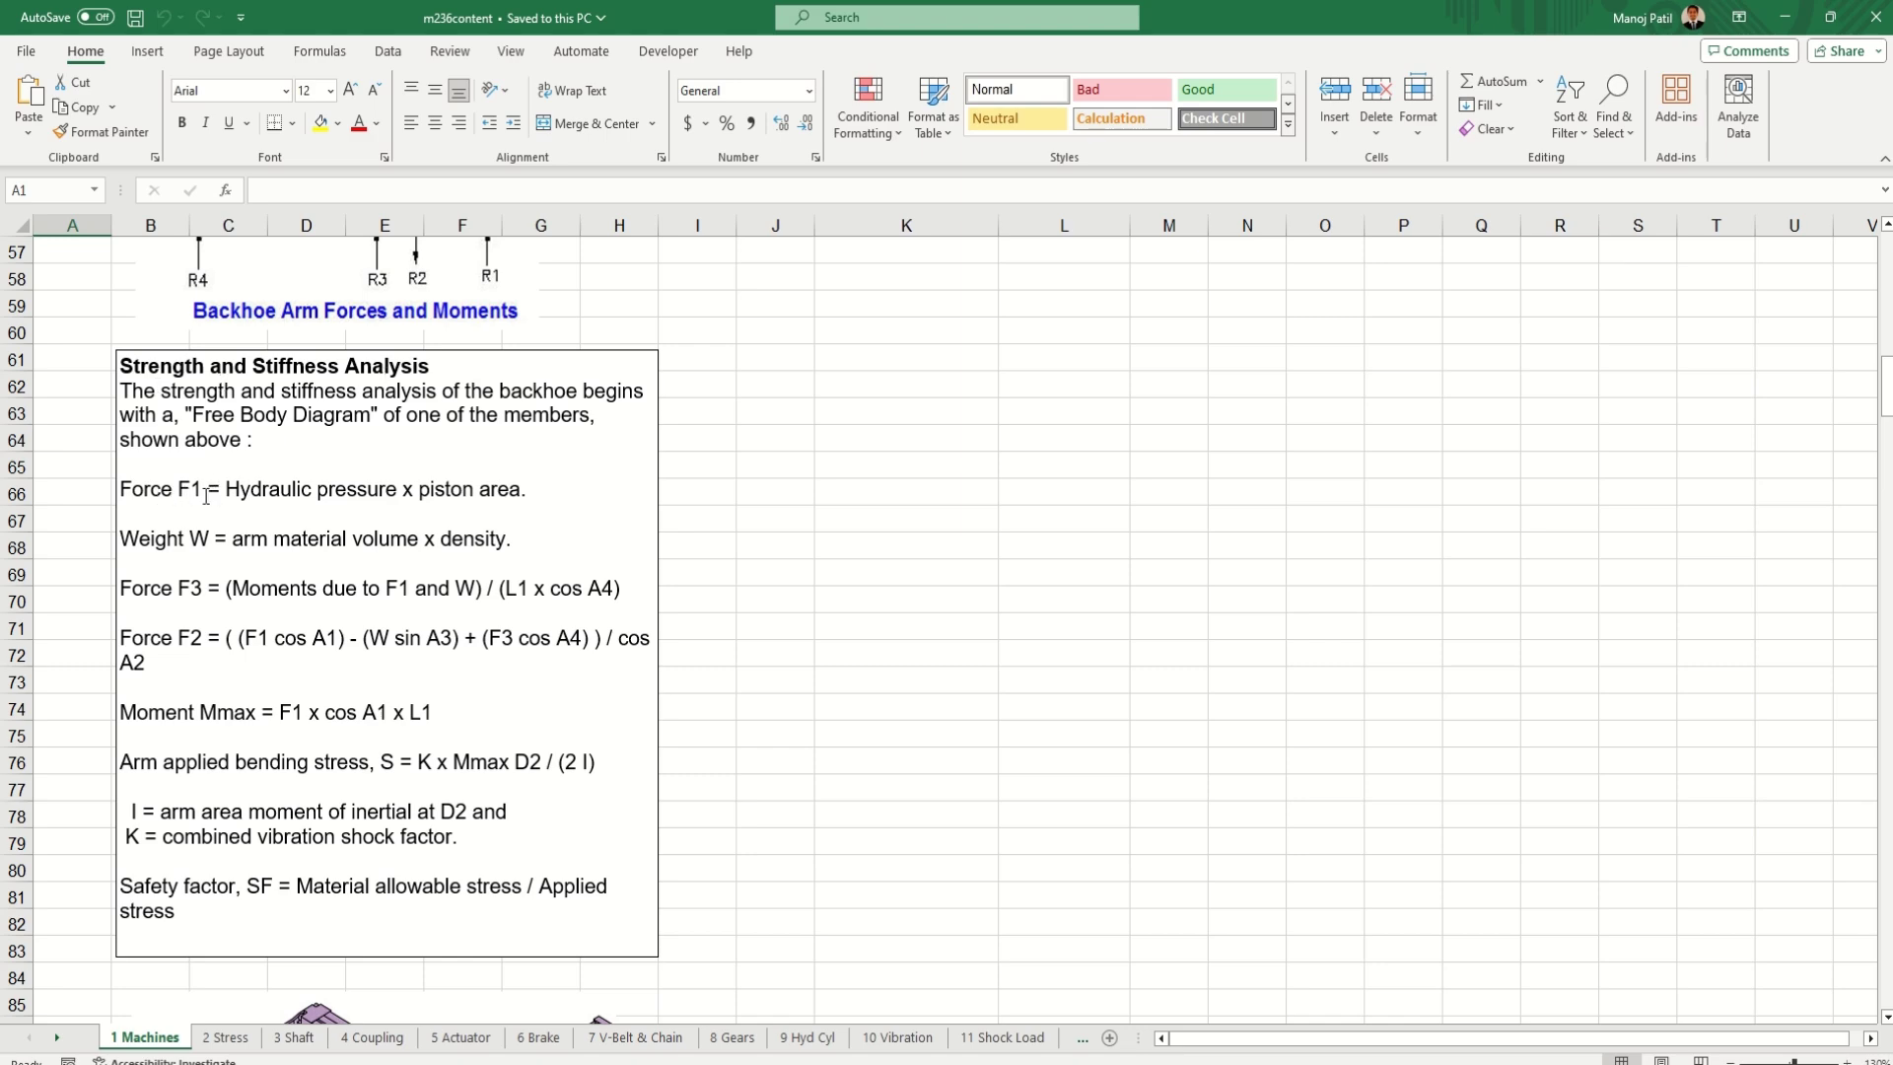
scroll(206, 496, down, 11)
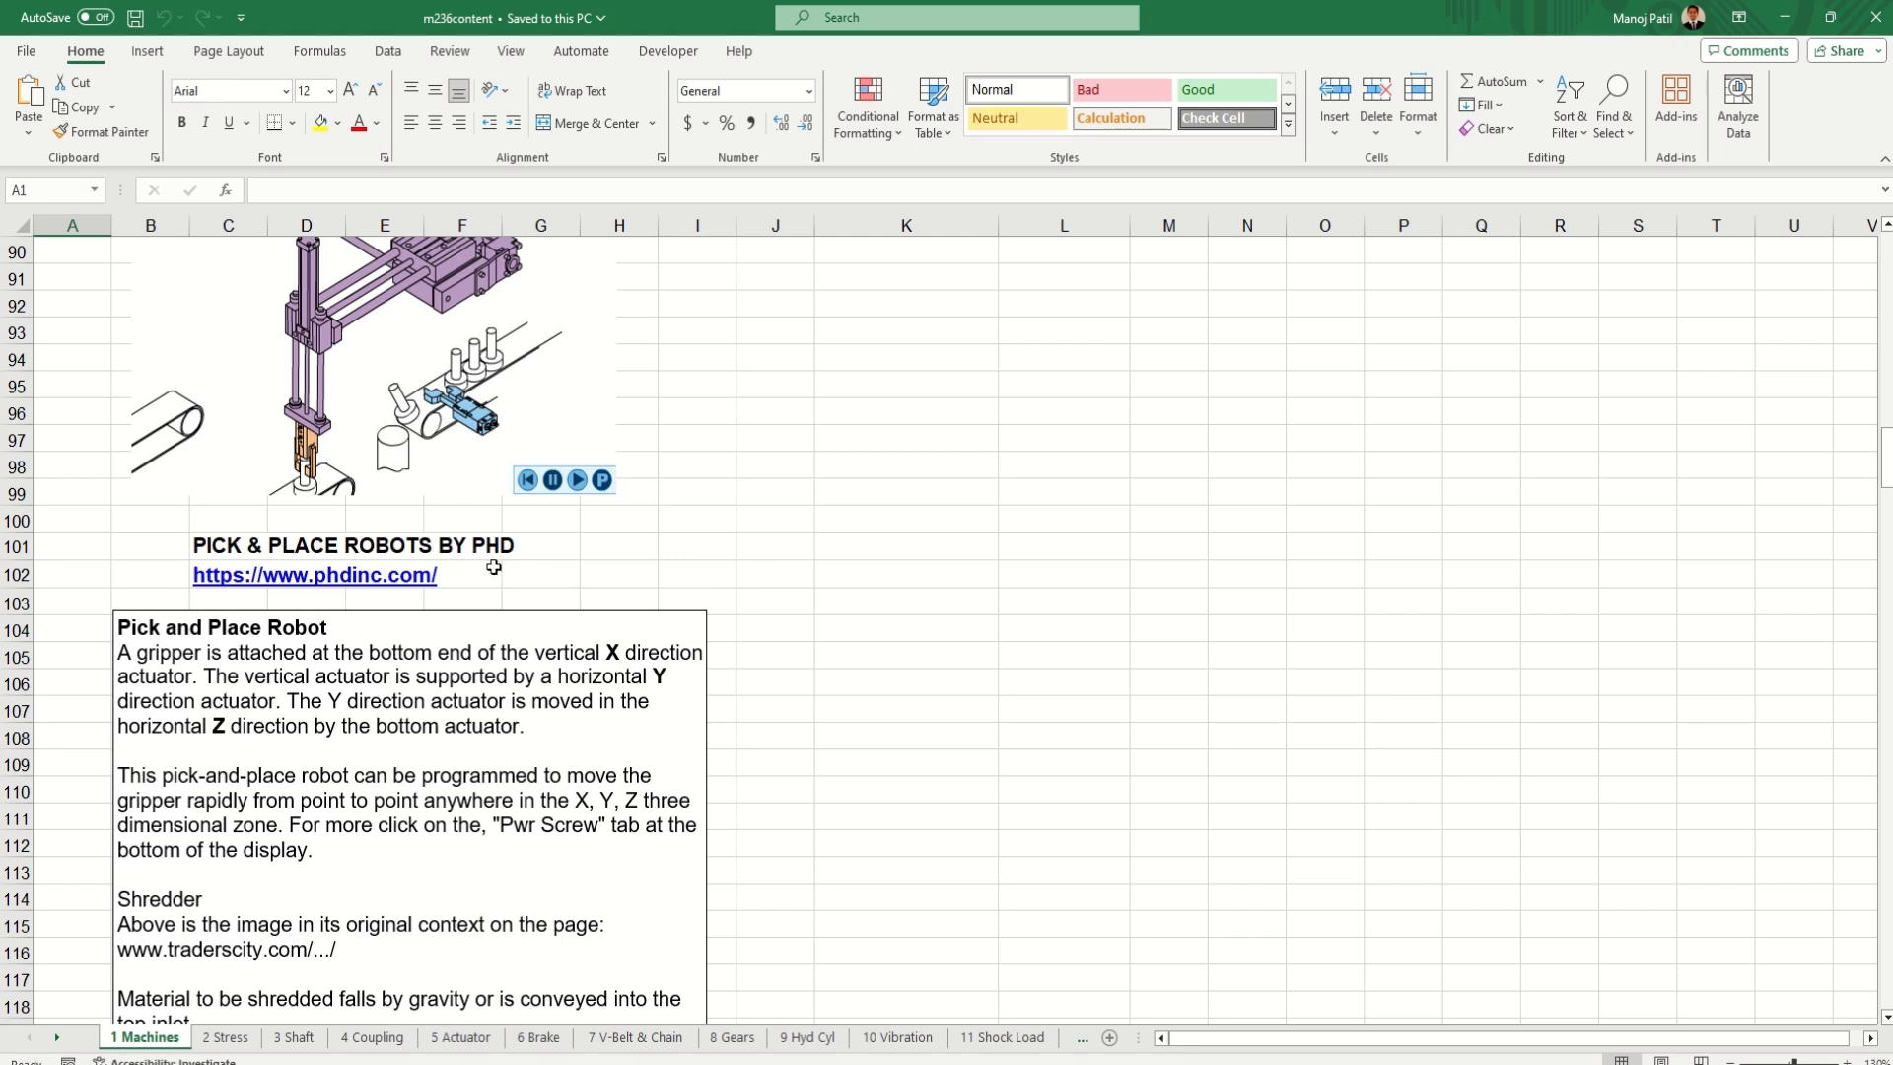
scroll(442, 649, down, 3)
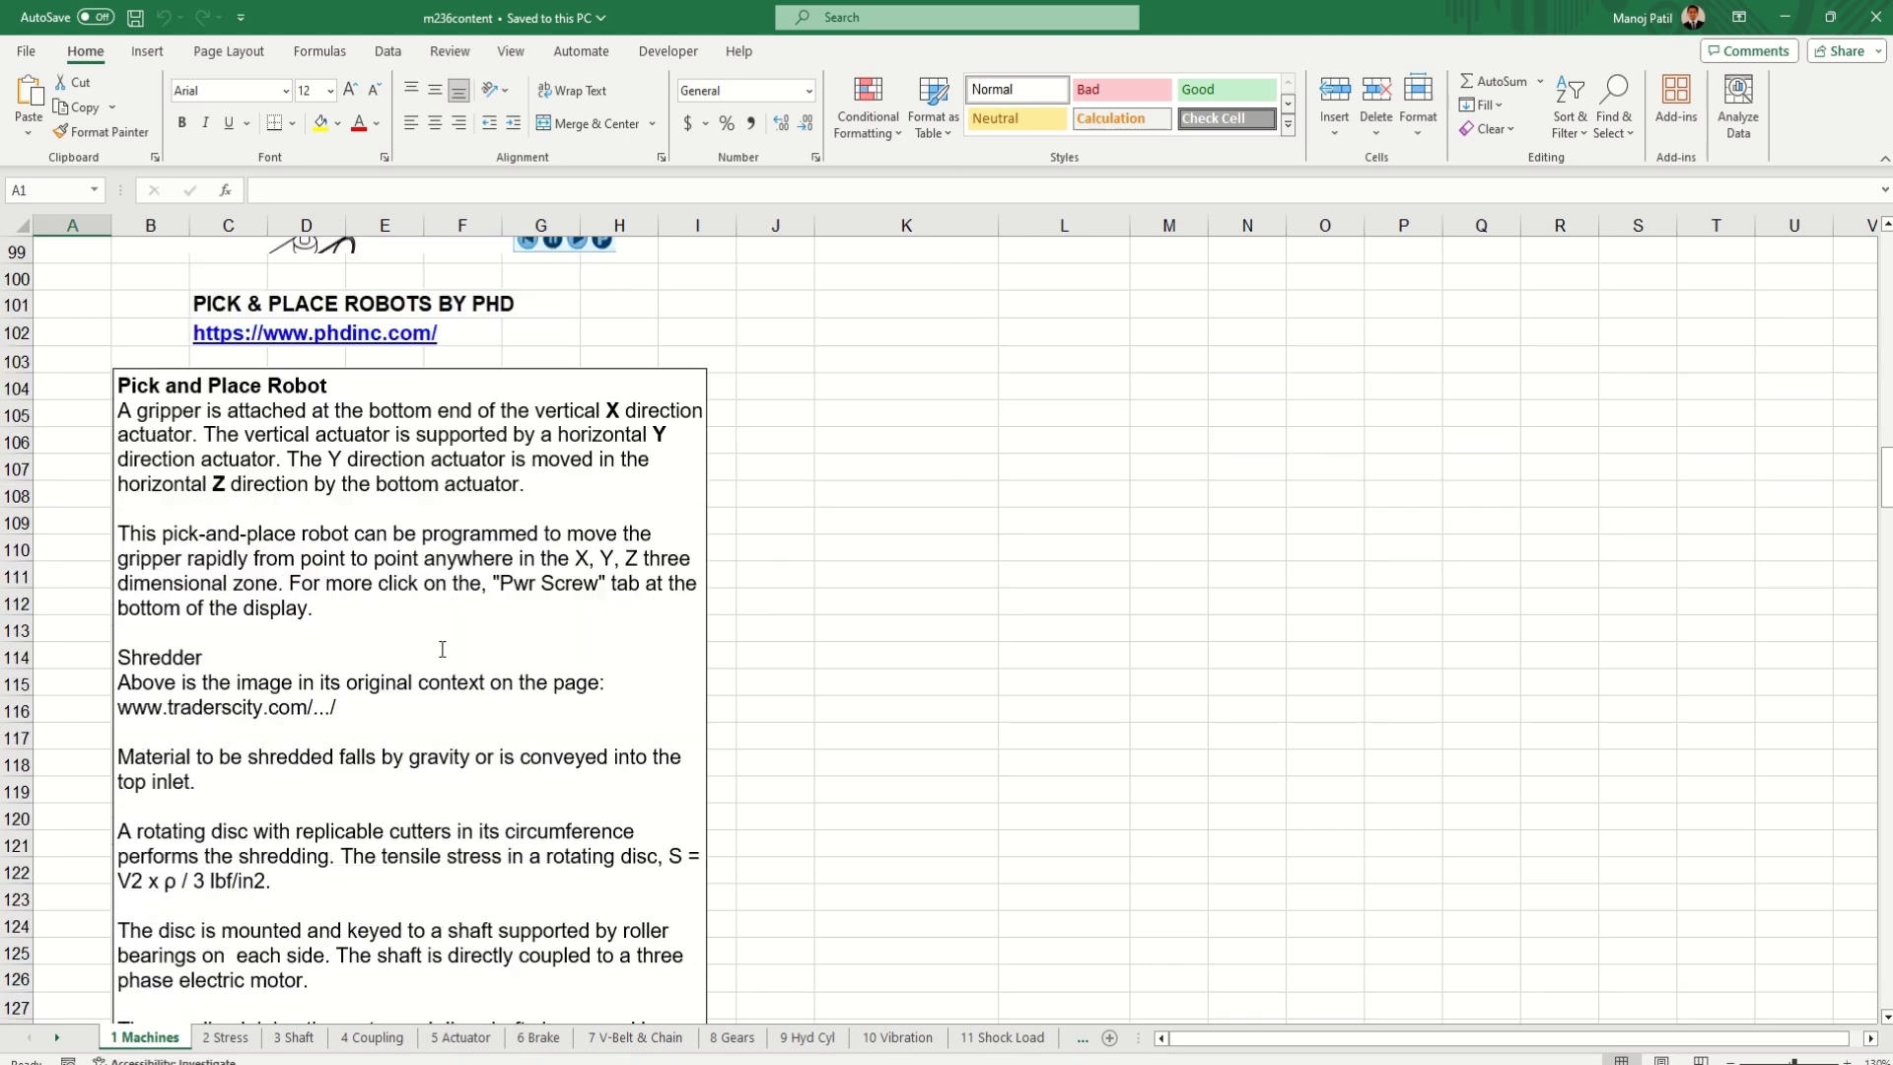
scroll(443, 649, down, 17)
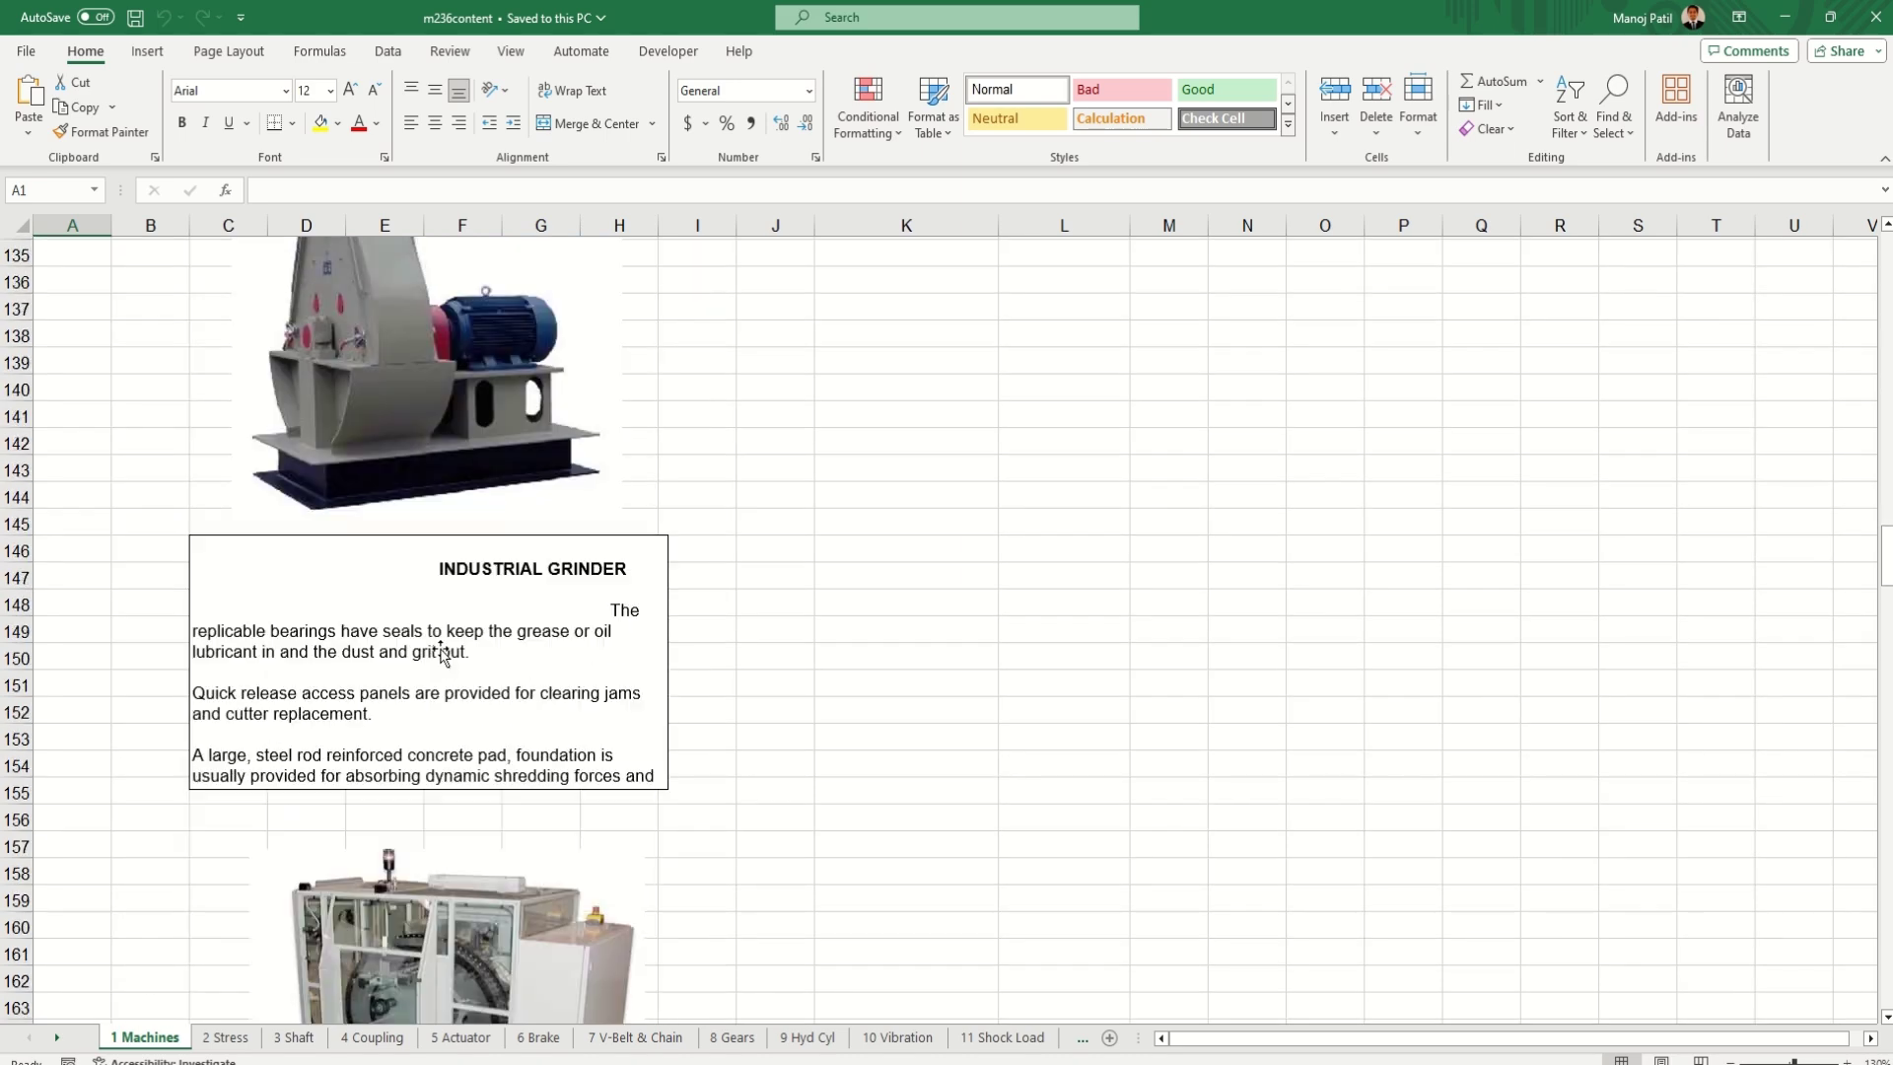
scroll(441, 651, down, 13)
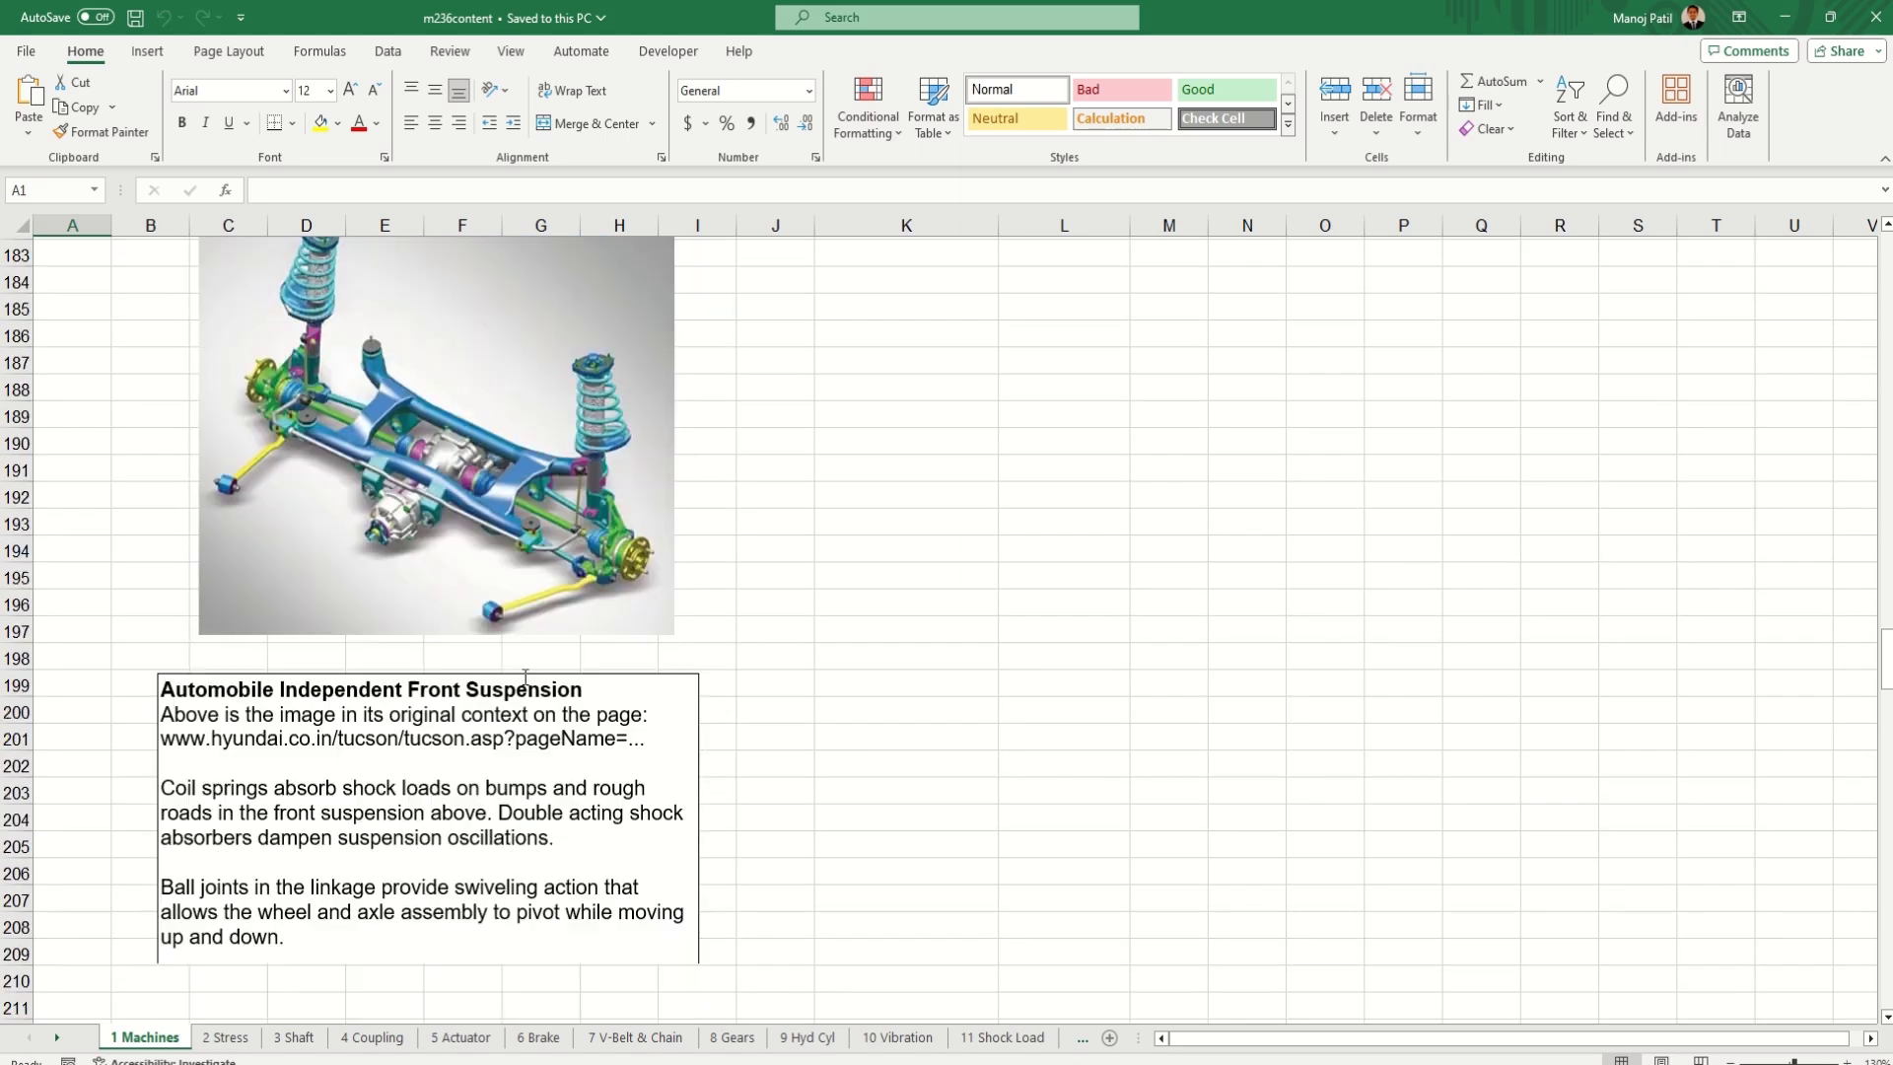
scroll(526, 682, up, 20)
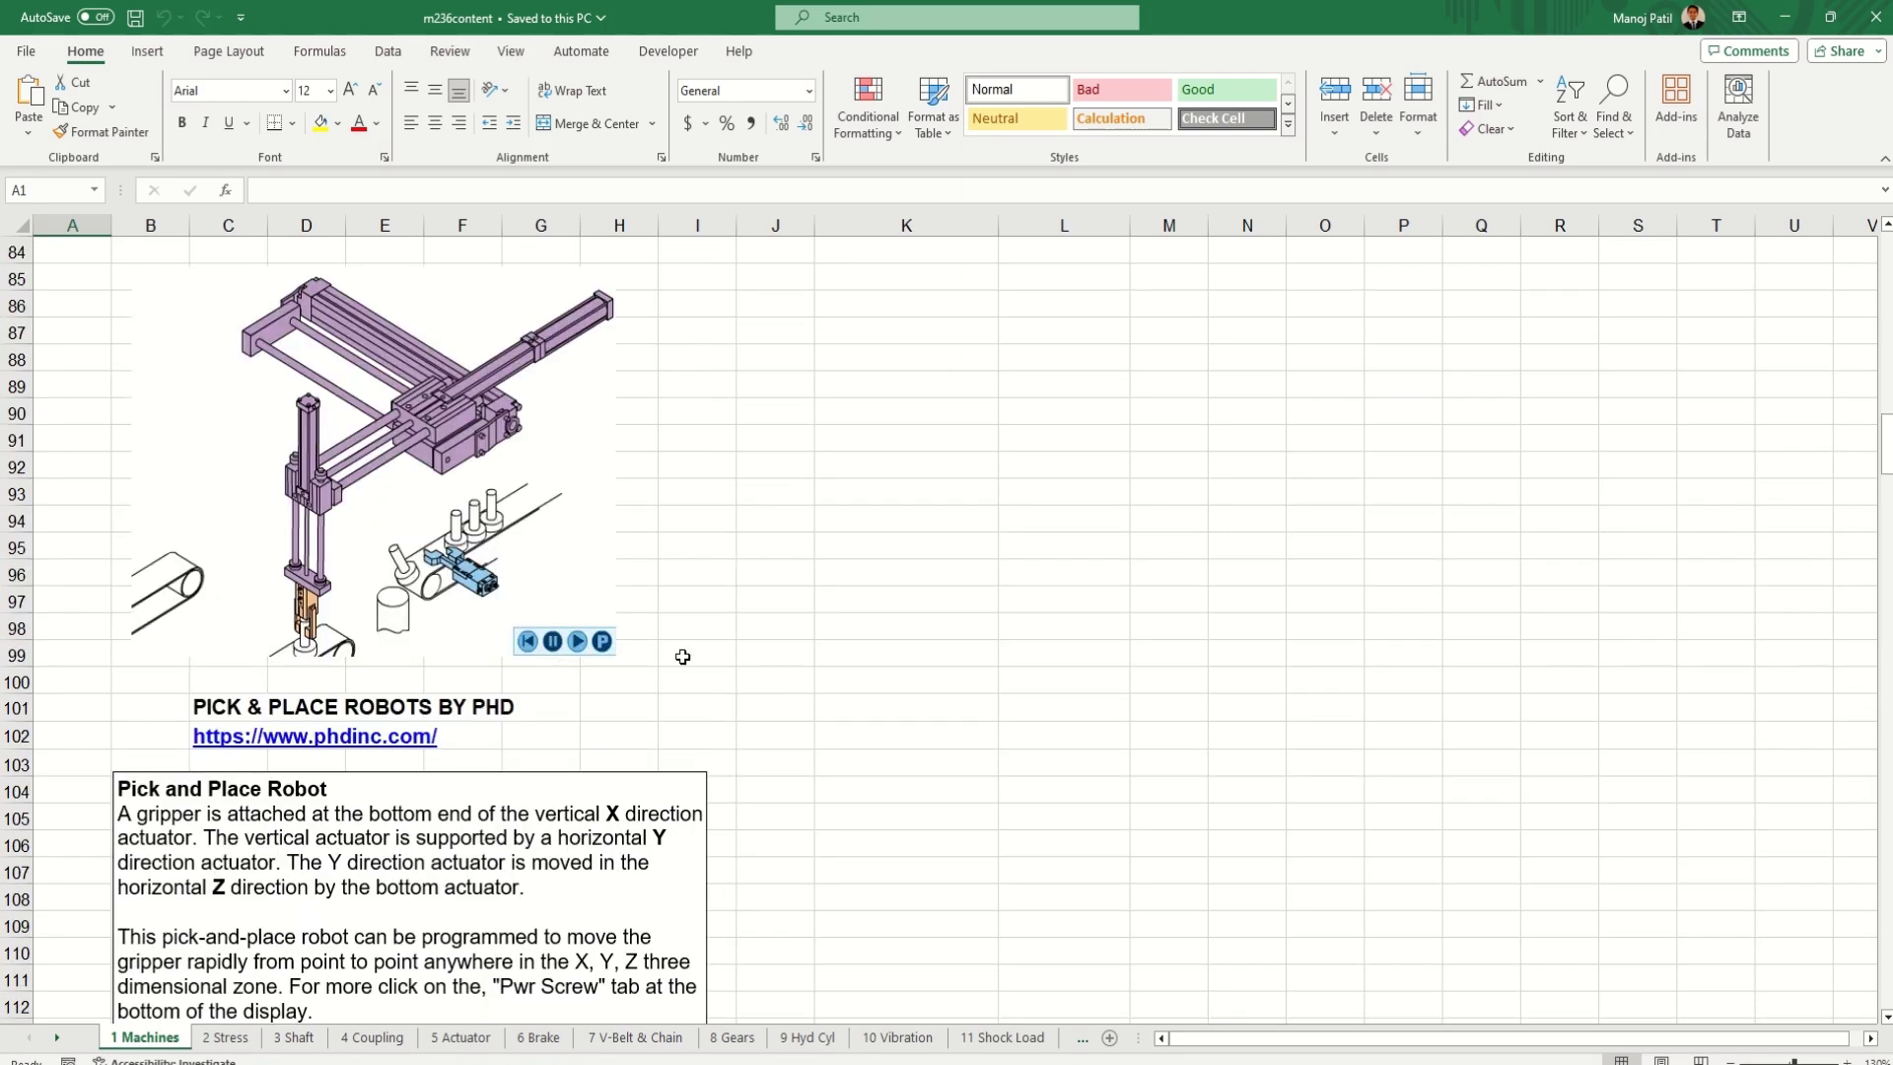
scroll(826, 613, up, 10)
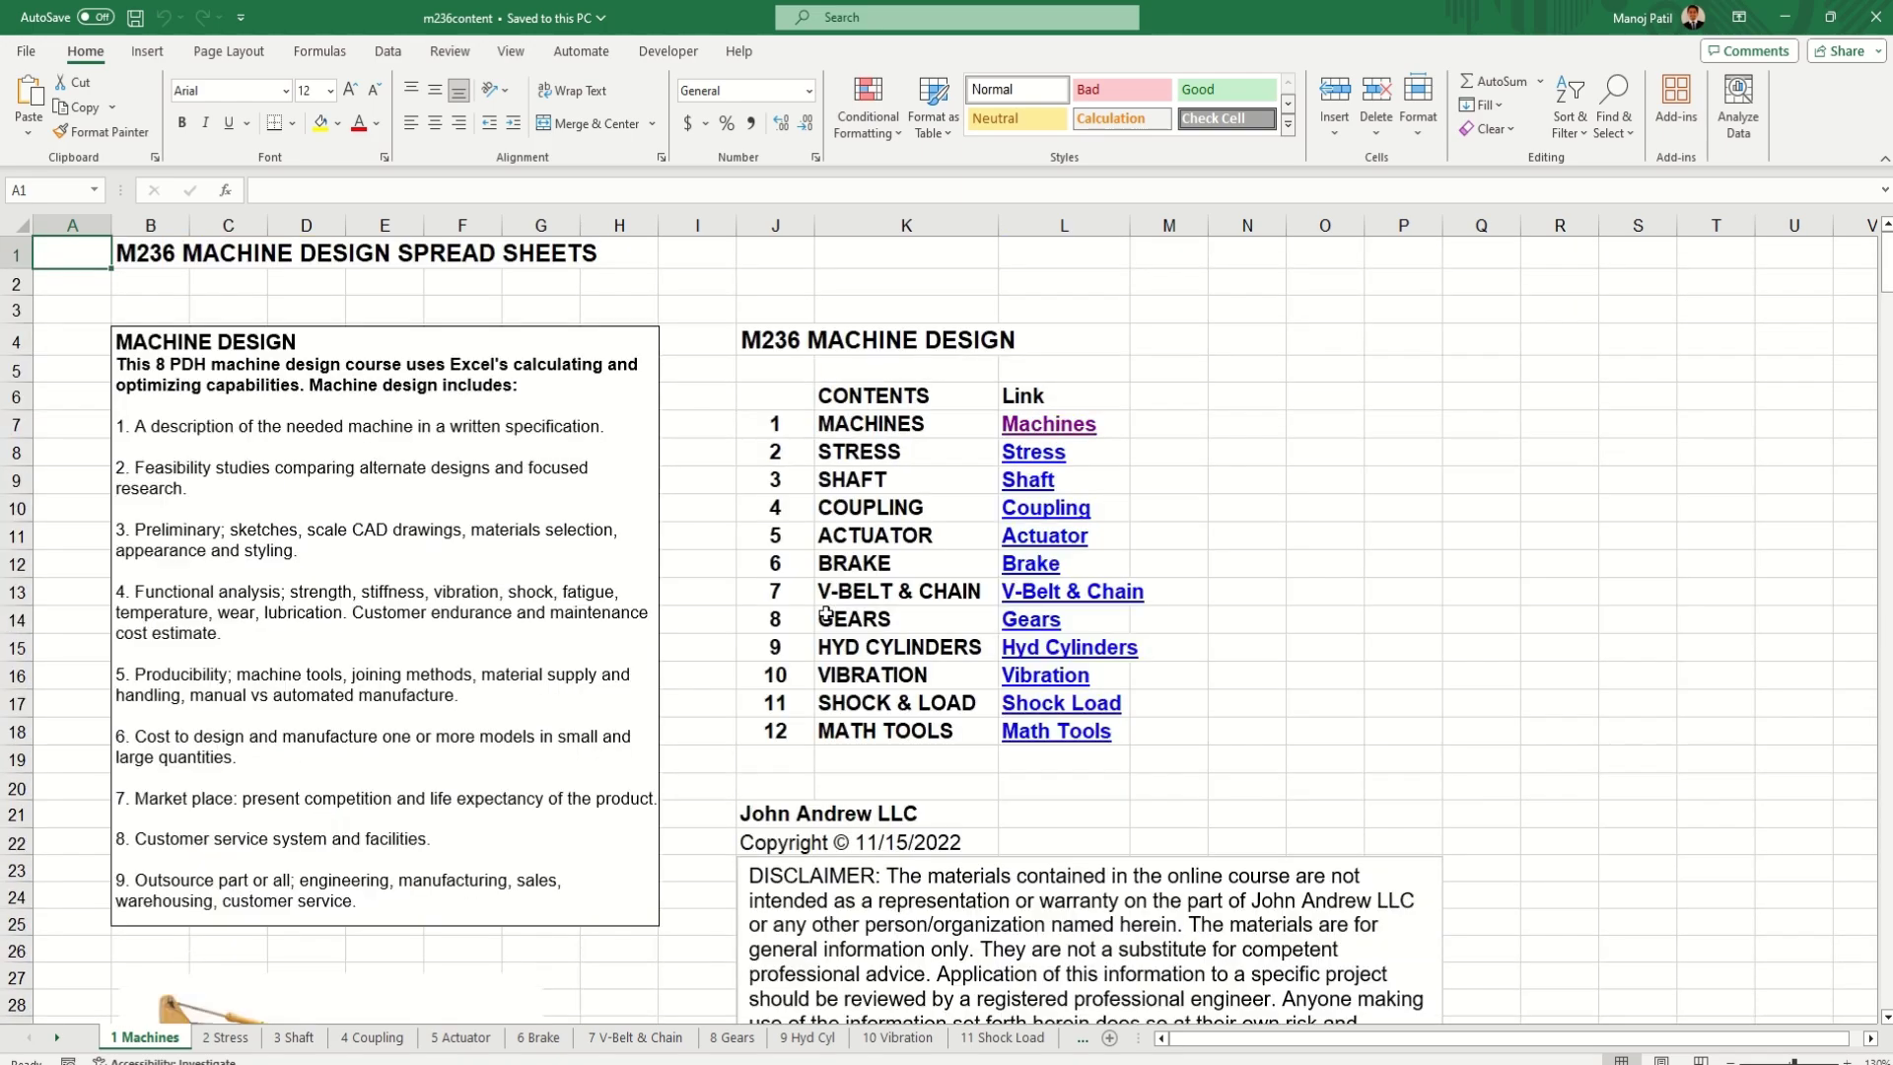
- Follow the Stress hyperlink and scroll down to the Maximum Stress Calculation input table
click(1027, 448)
scroll(567, 720, up, 20)
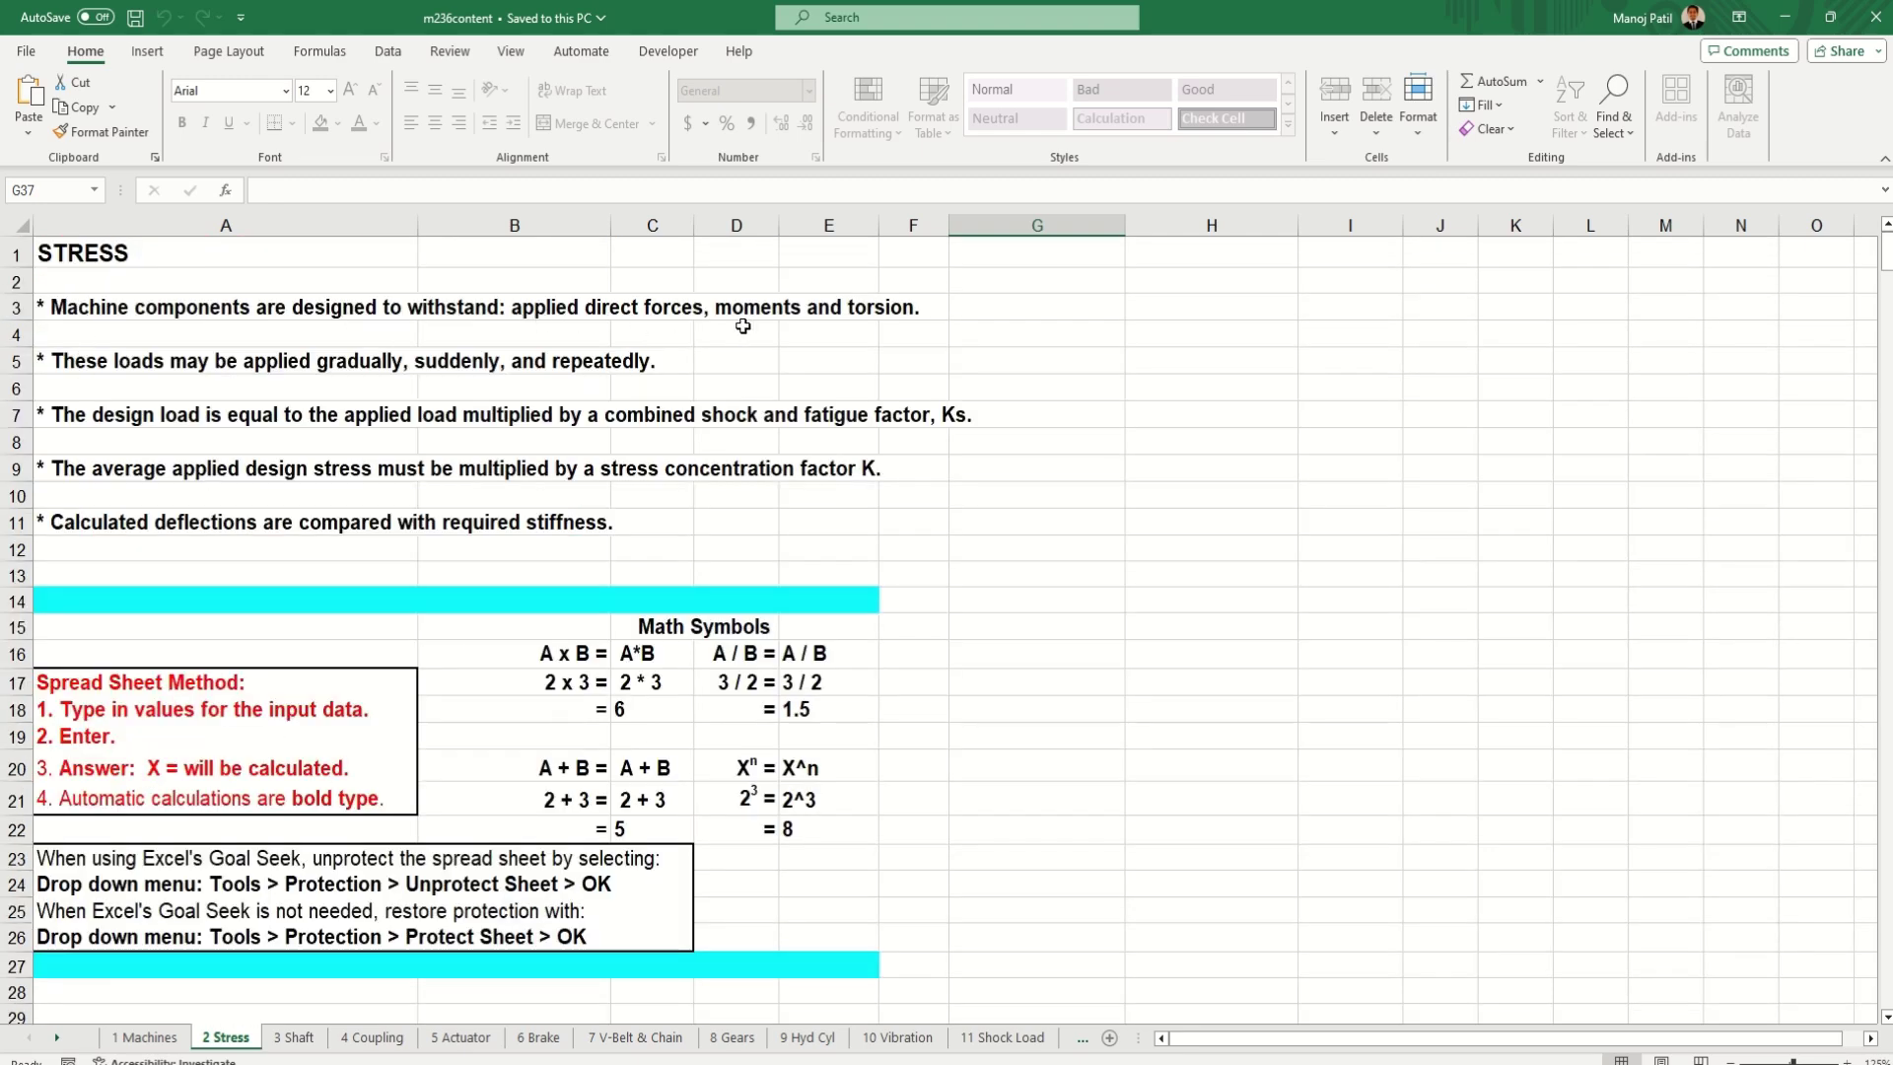
scroll(222, 509, down, 4)
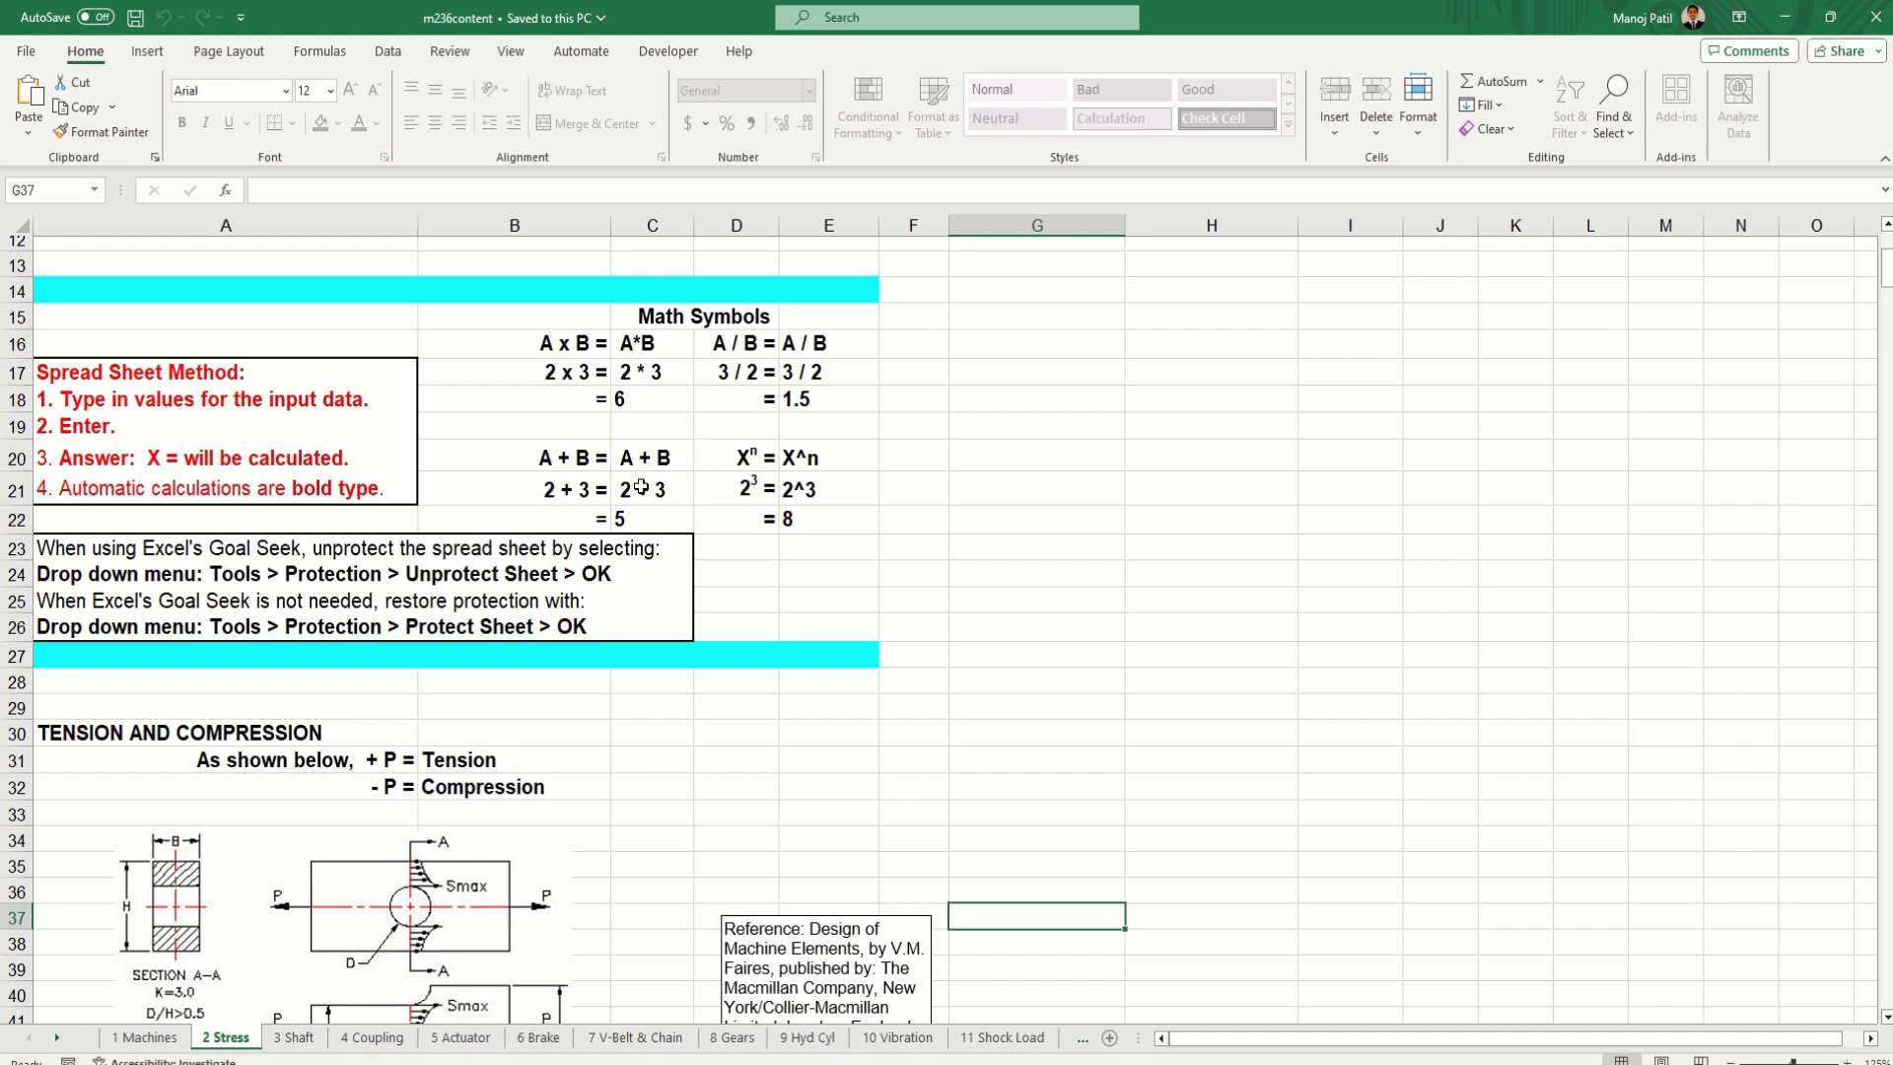
scroll(661, 460, down, 5)
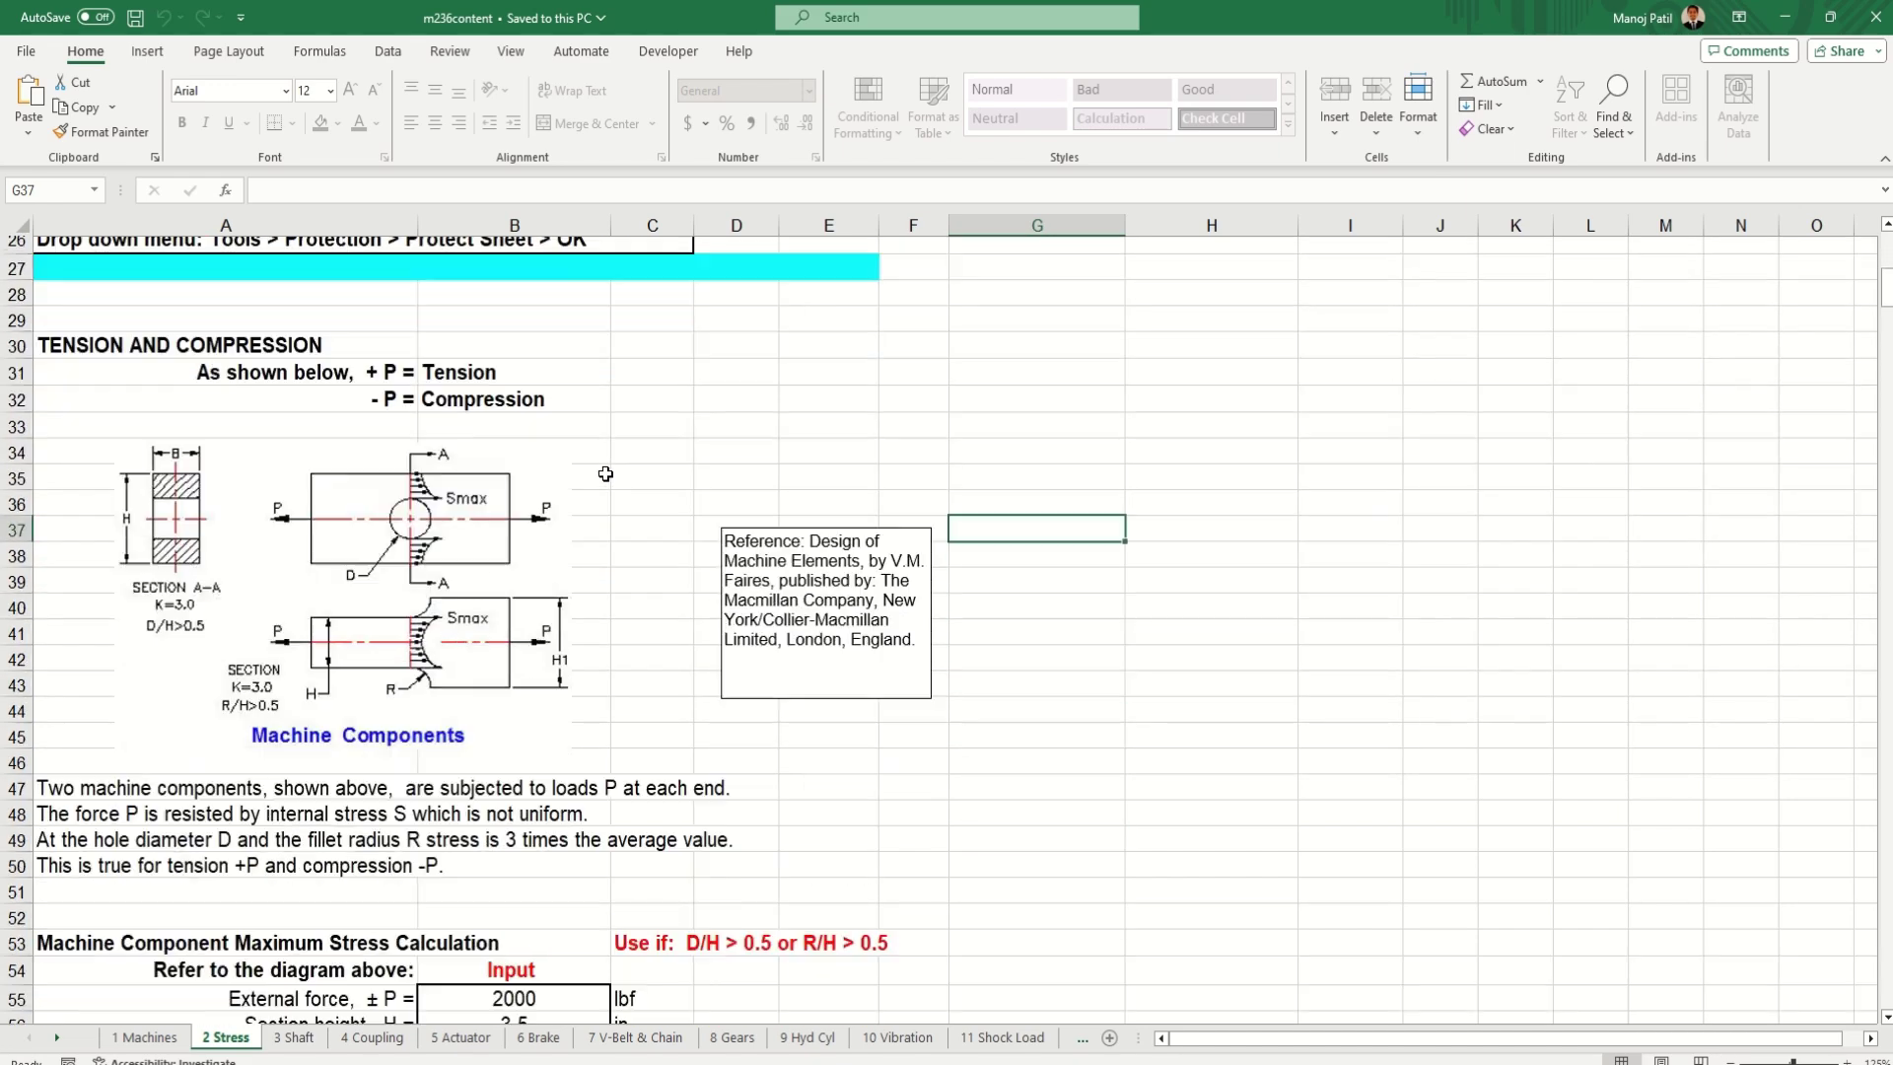
scroll(296, 400, down, 6)
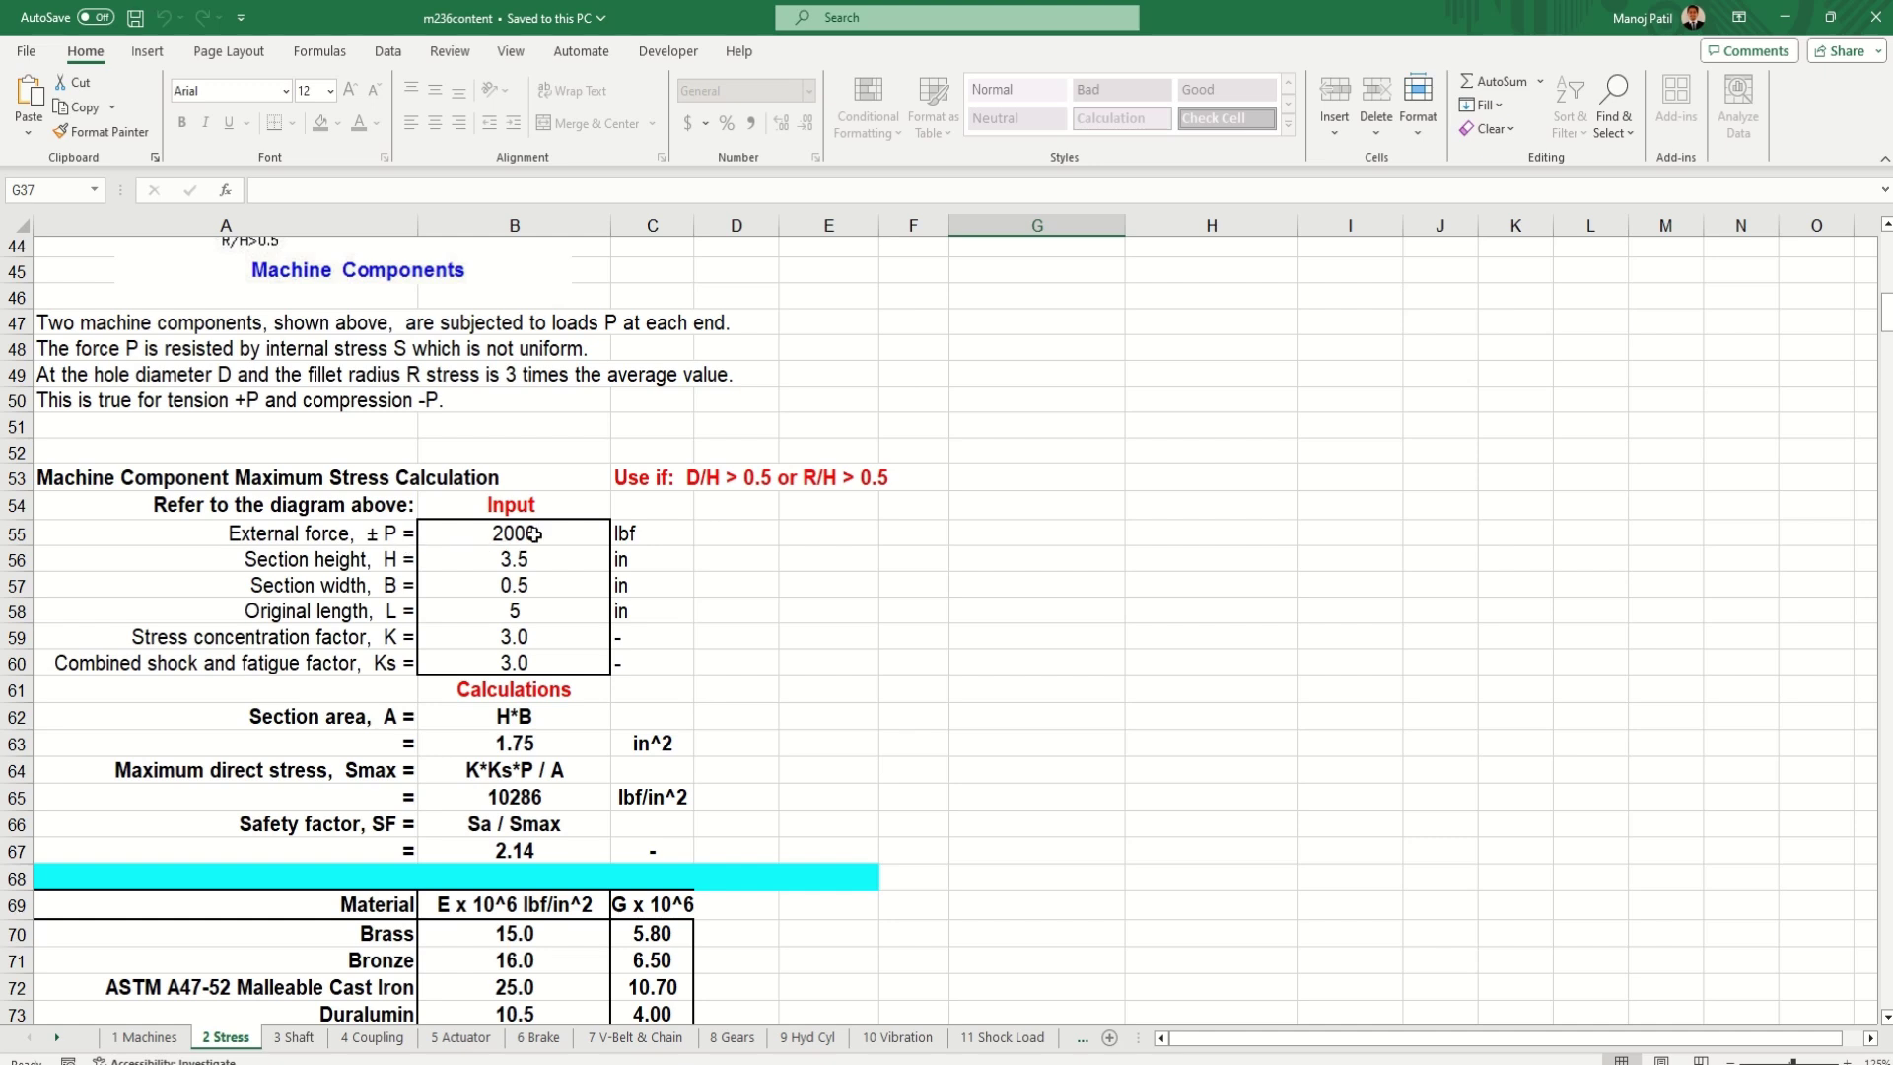
- Enter external force 4000 lbf and section height 5 in, giving Smax 14400 and safety factor 1.53
click(536, 533)
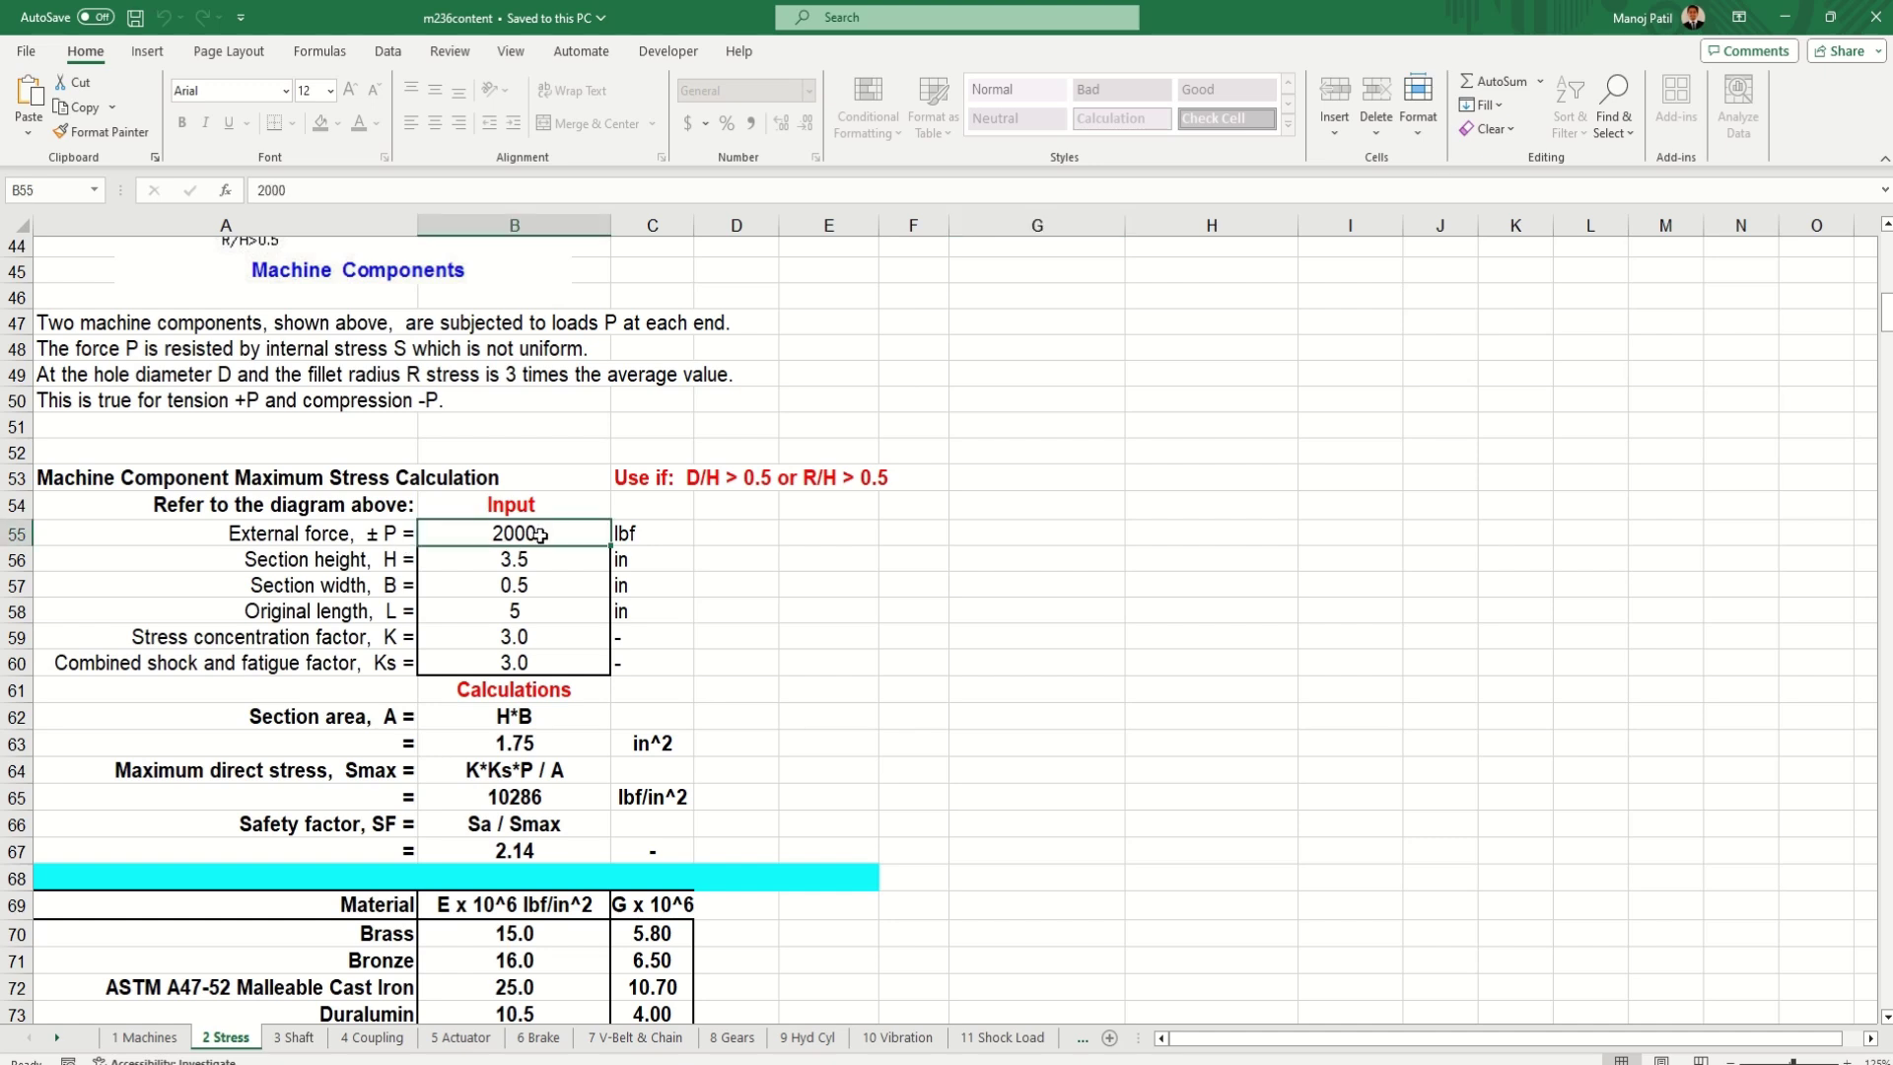
text(4000)
key(ctrl+Return)
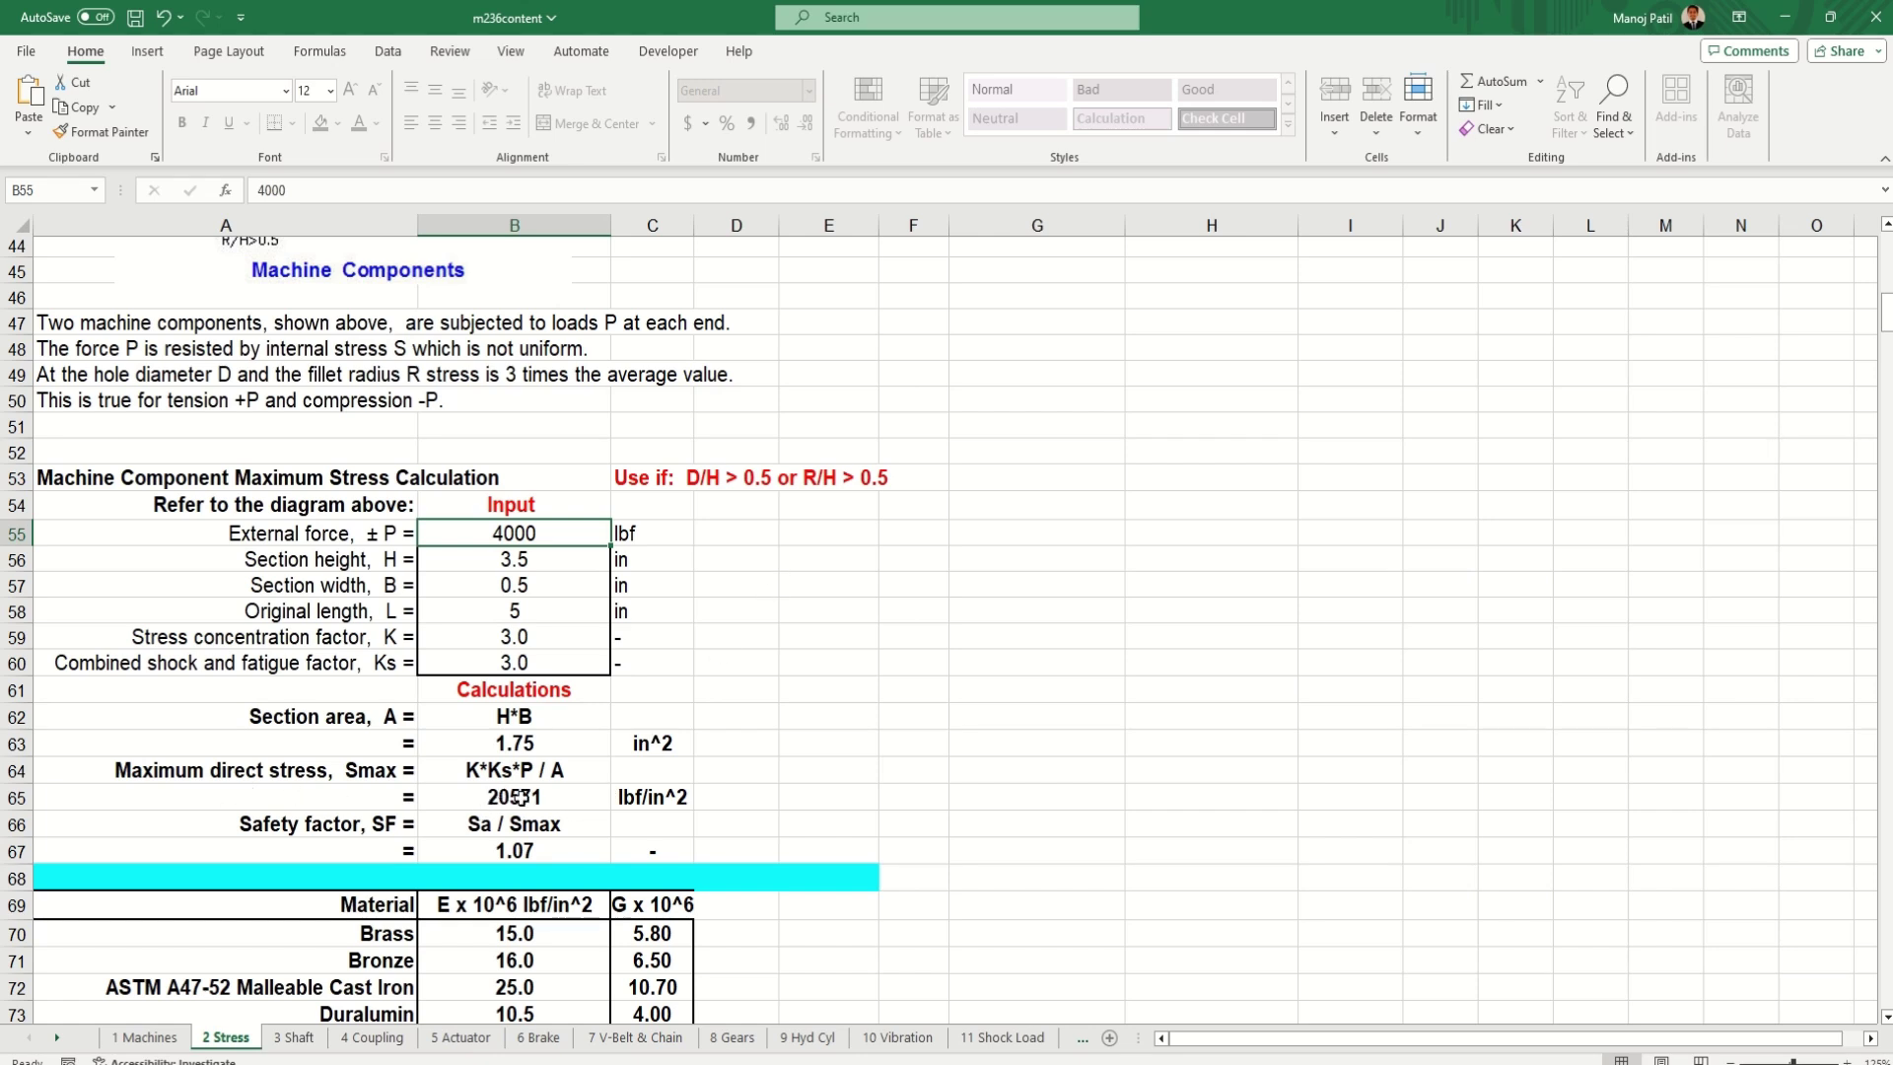
click(521, 561)
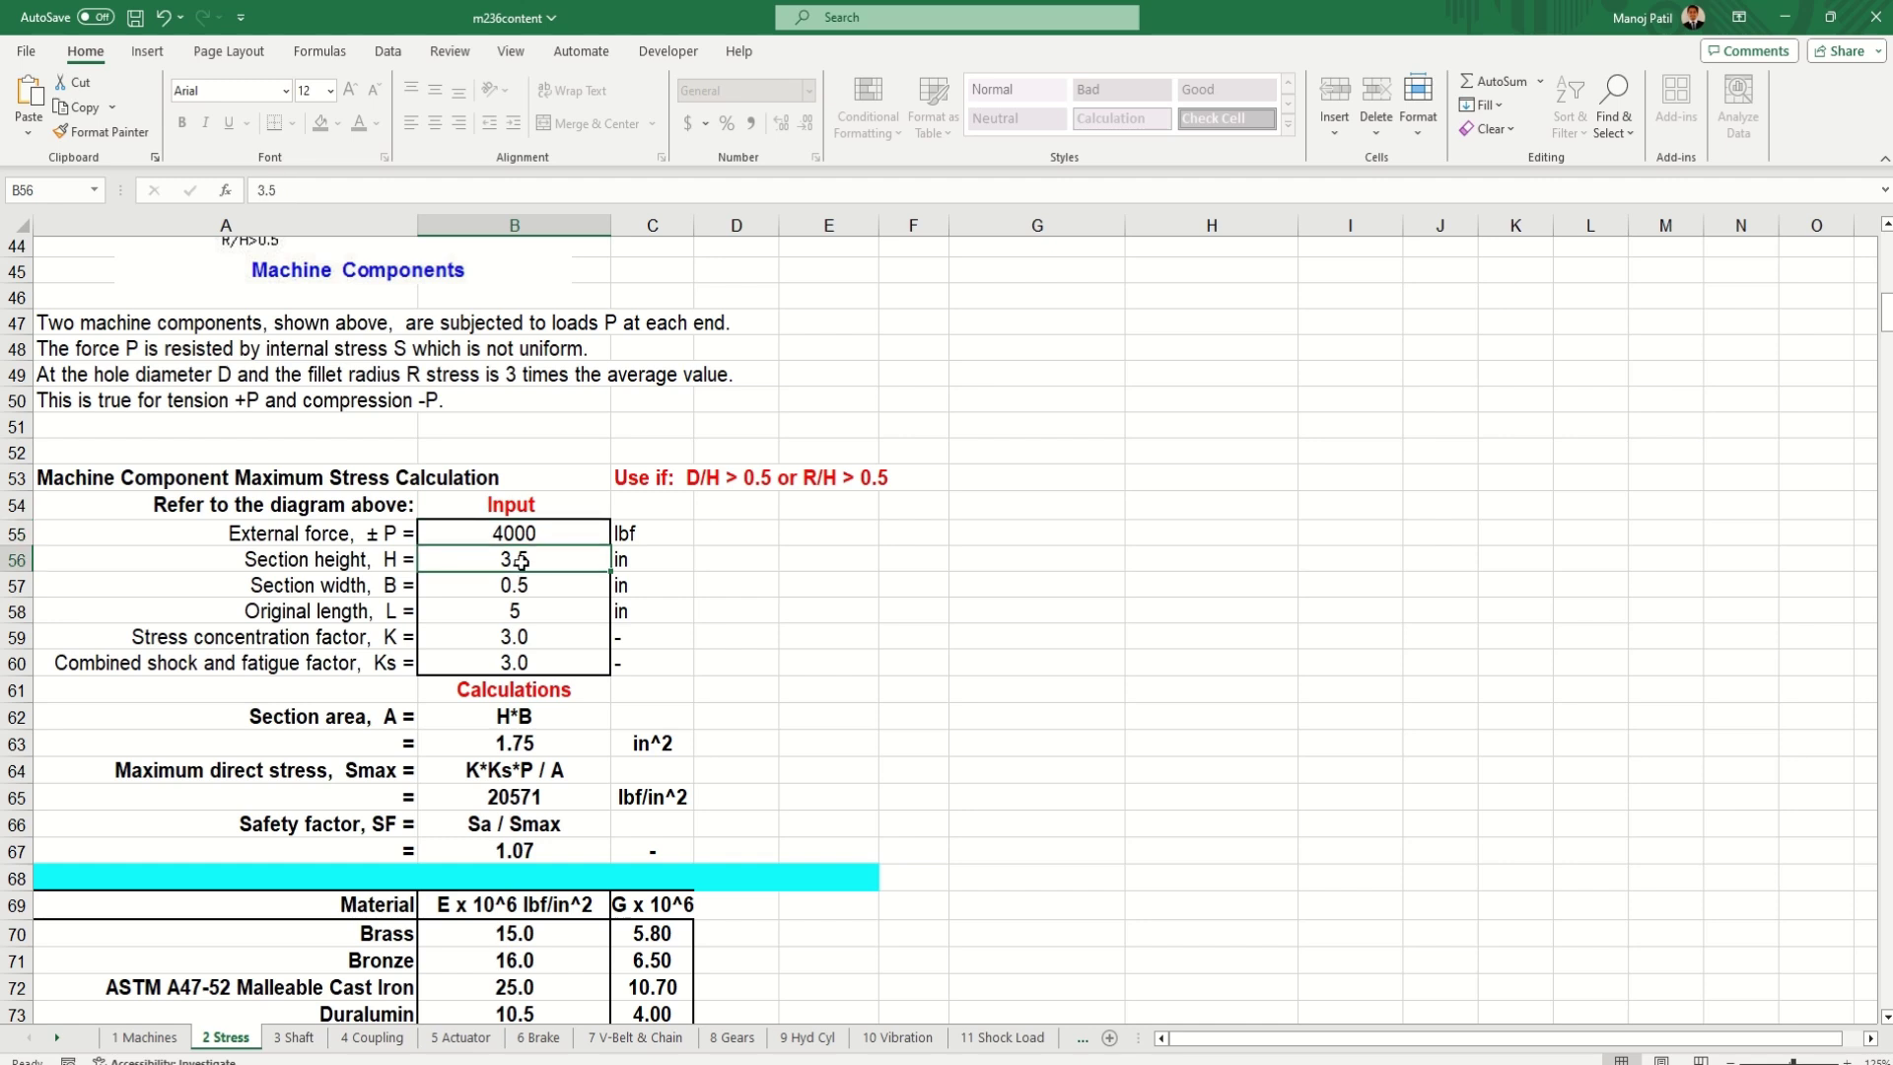
text(5)
click(917, 604)
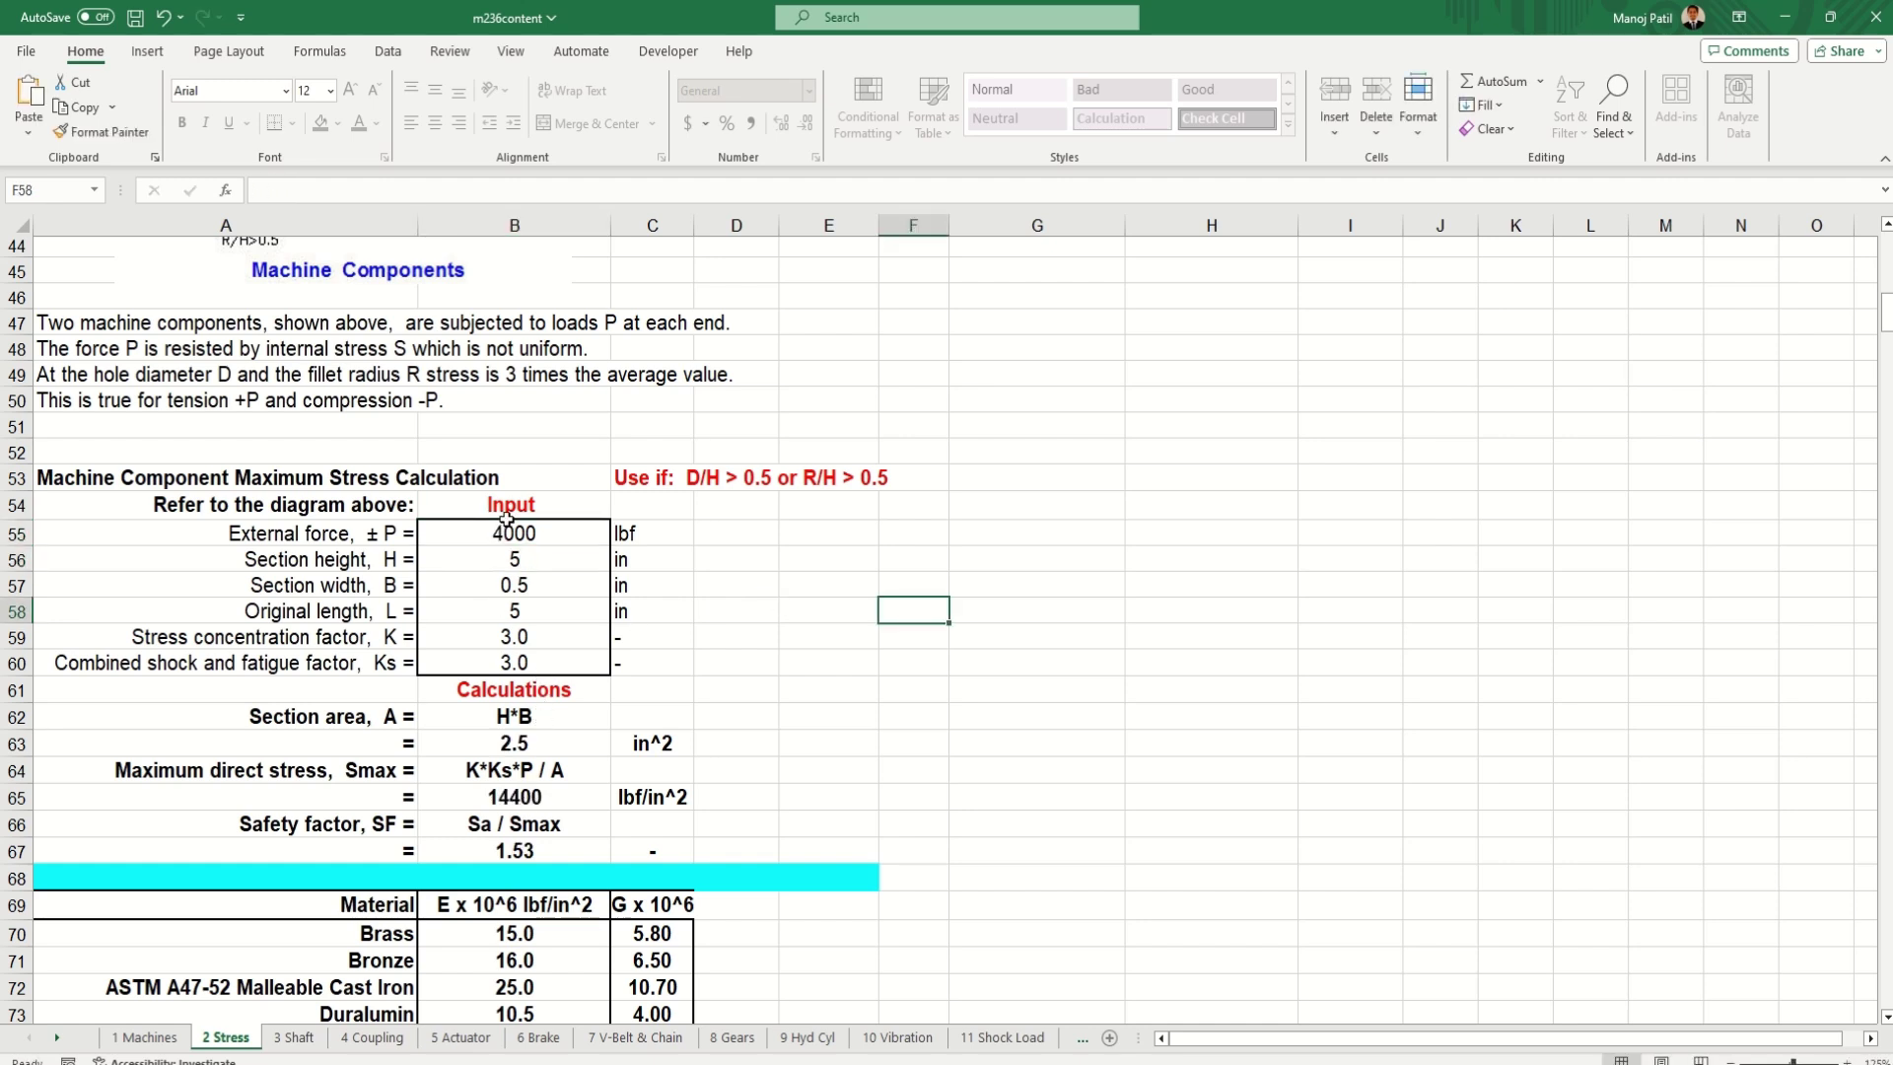
scroll(524, 659, down, 3)
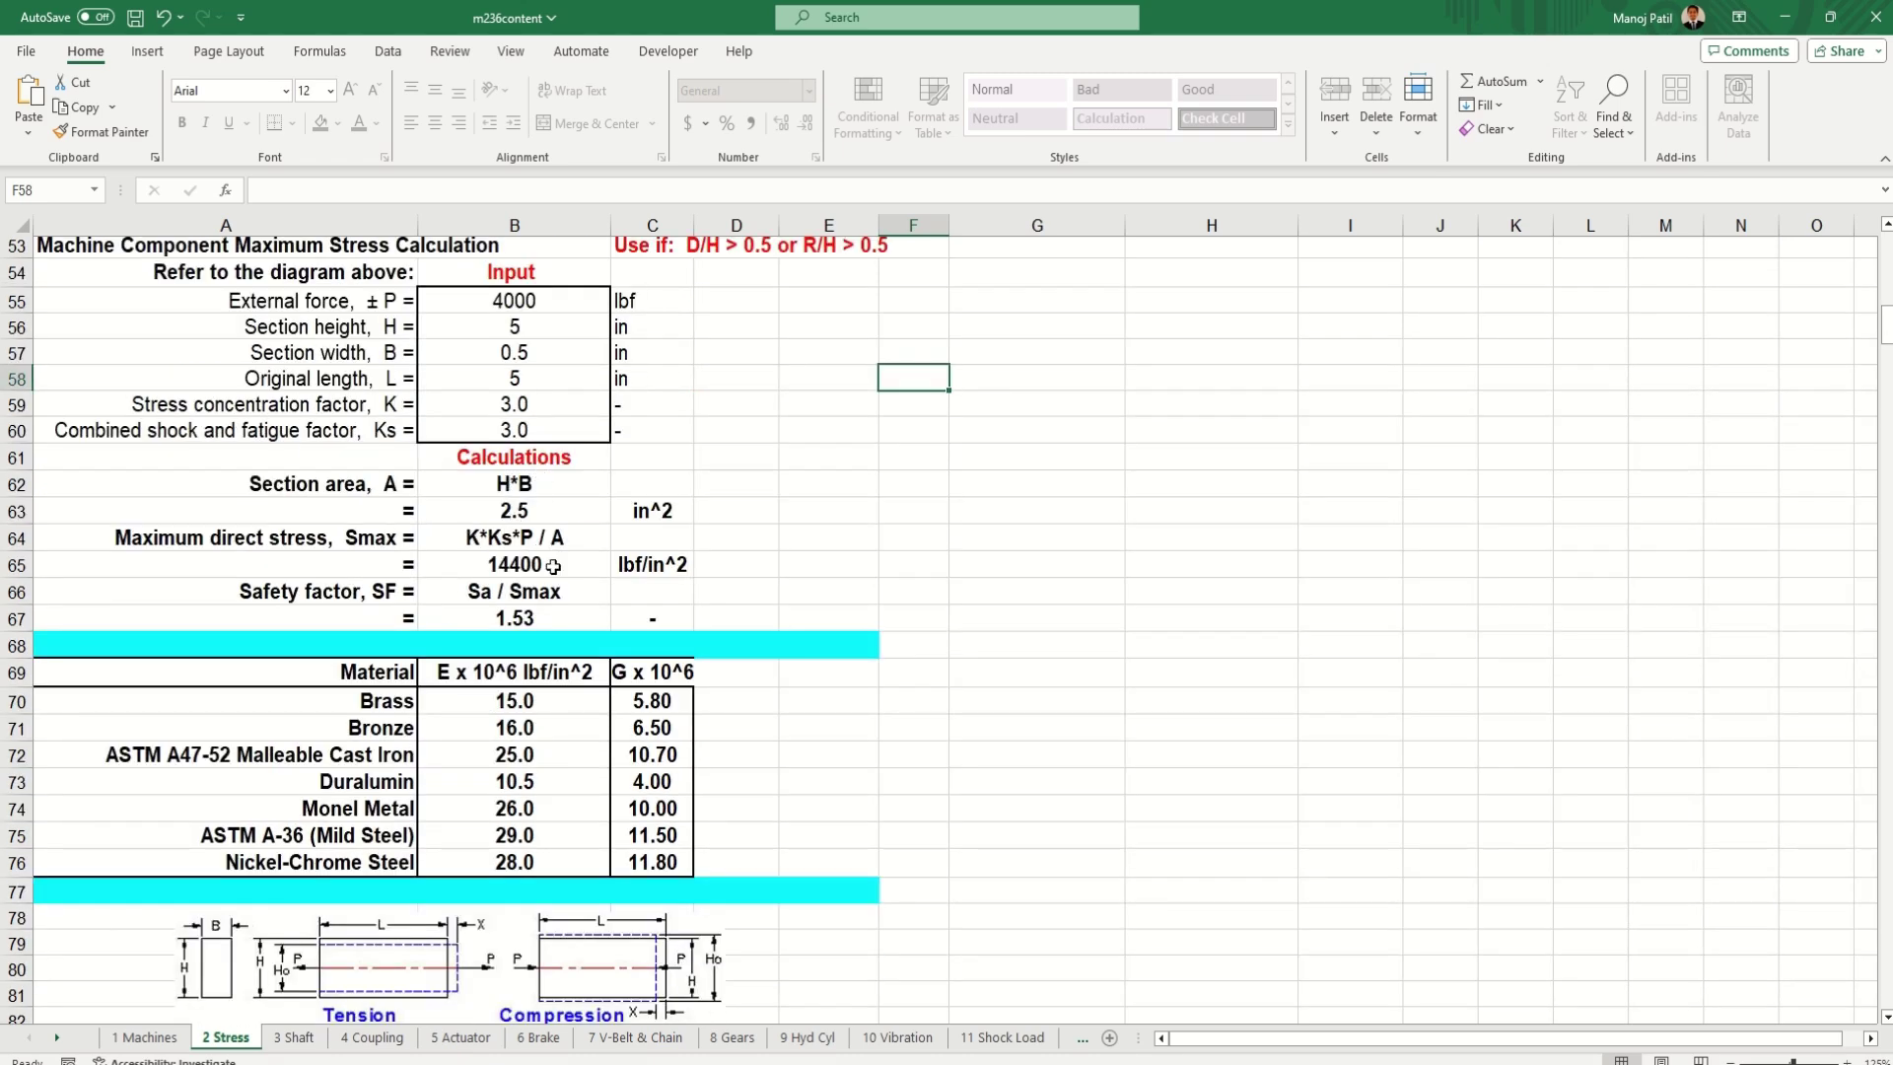
scroll(526, 522, down, 2)
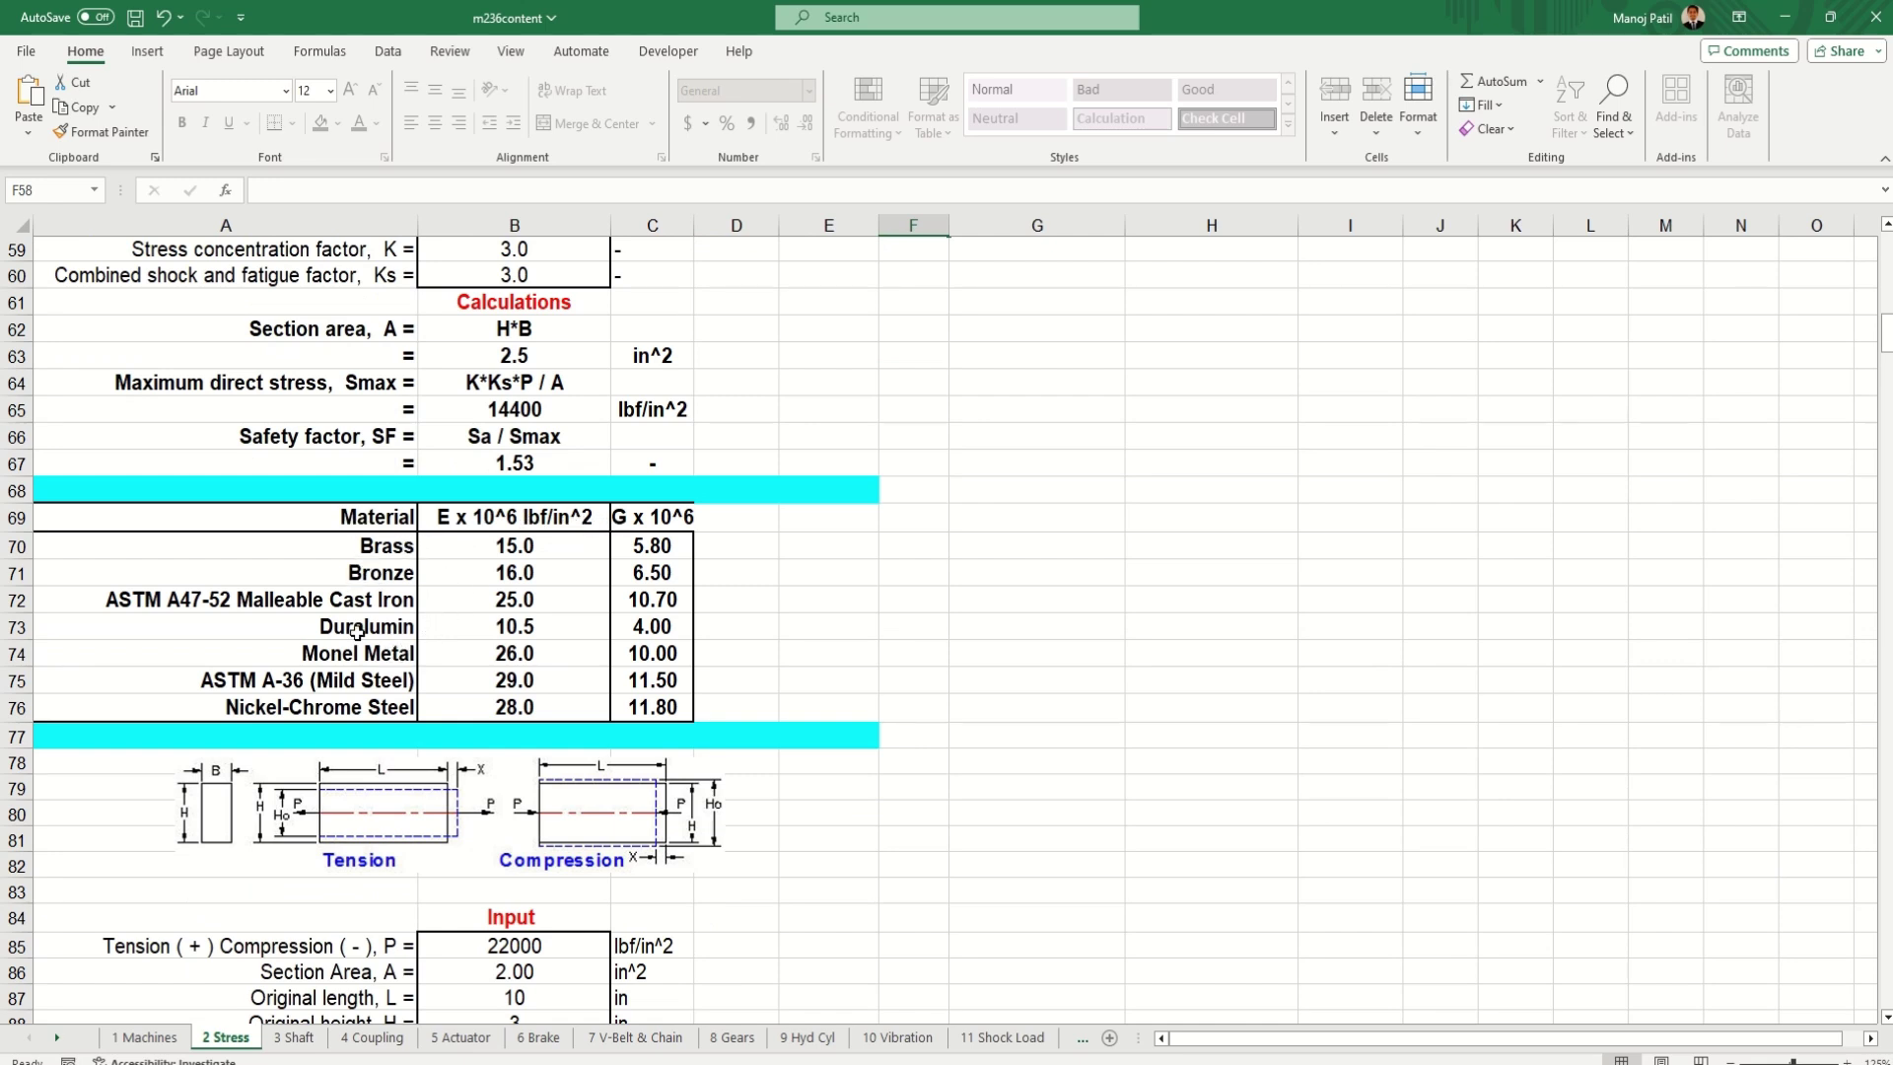
scroll(465, 654, down, 5)
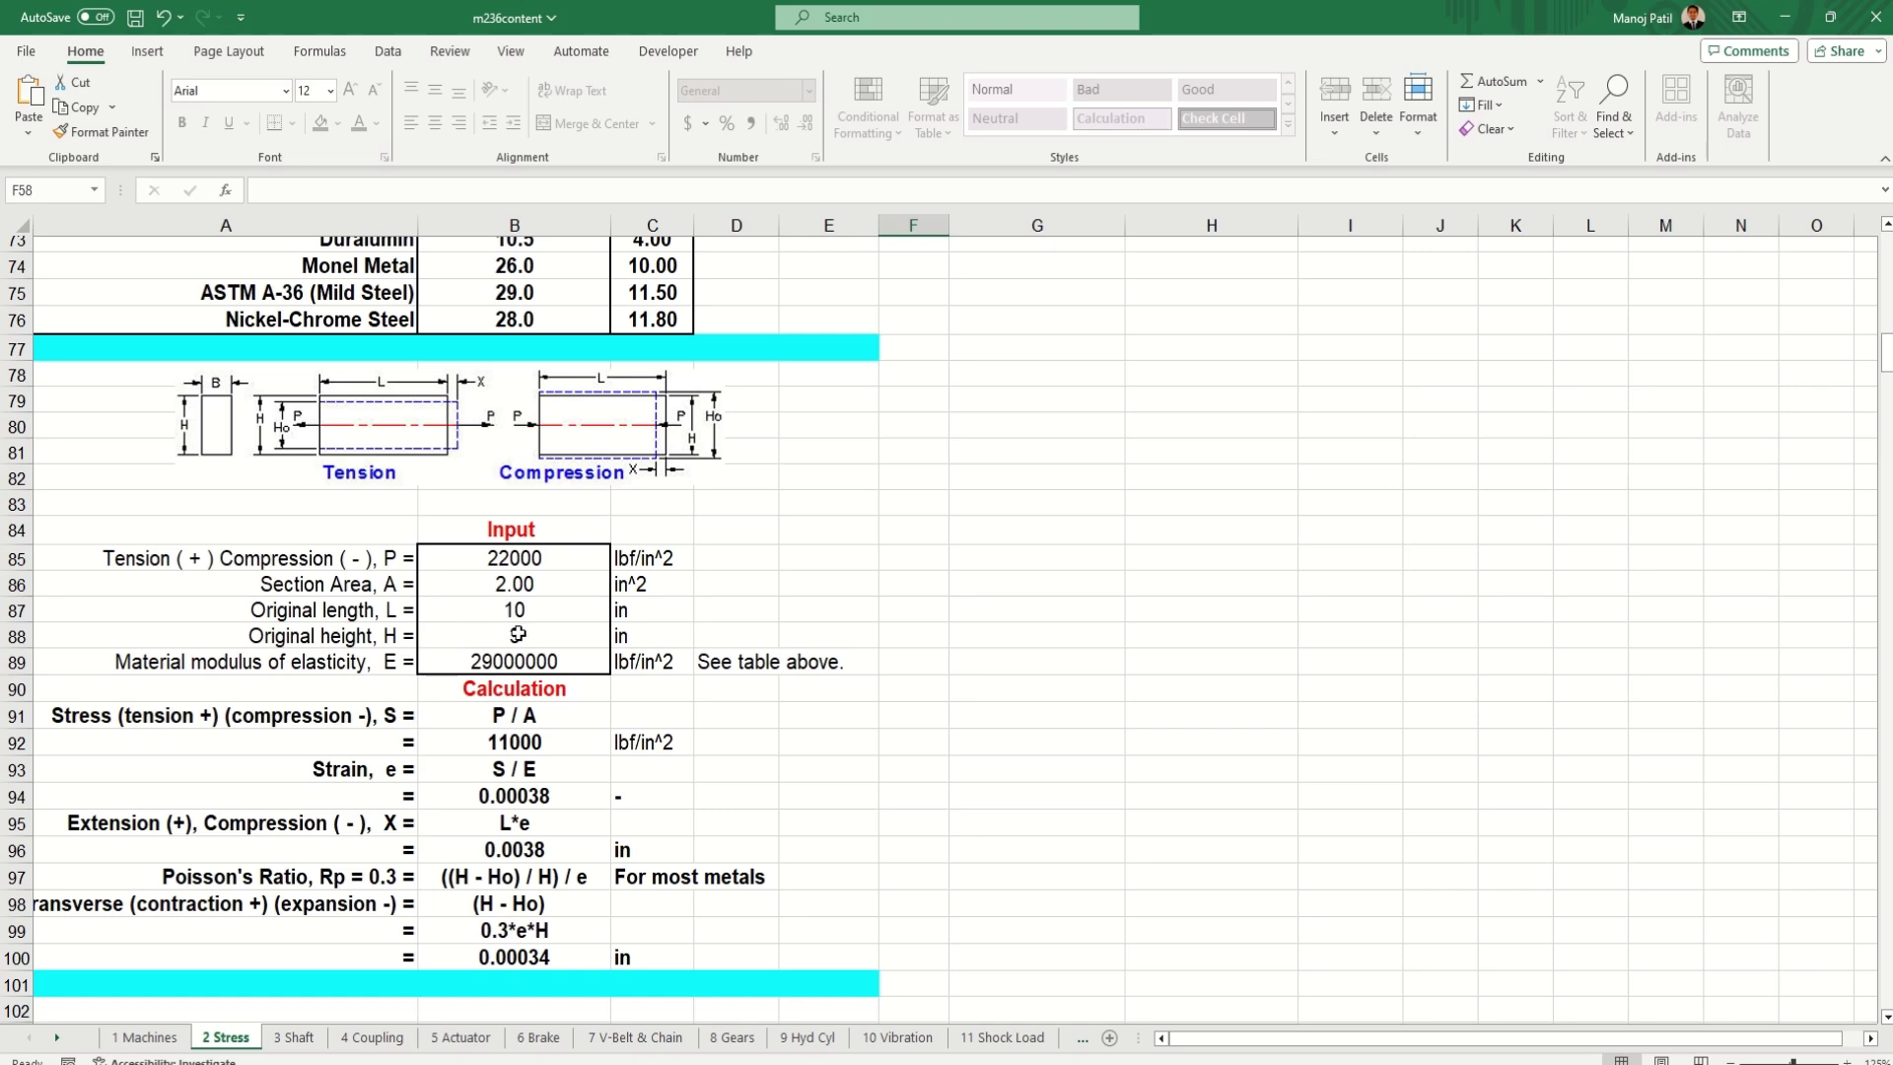
scroll(513, 634, down, 8)
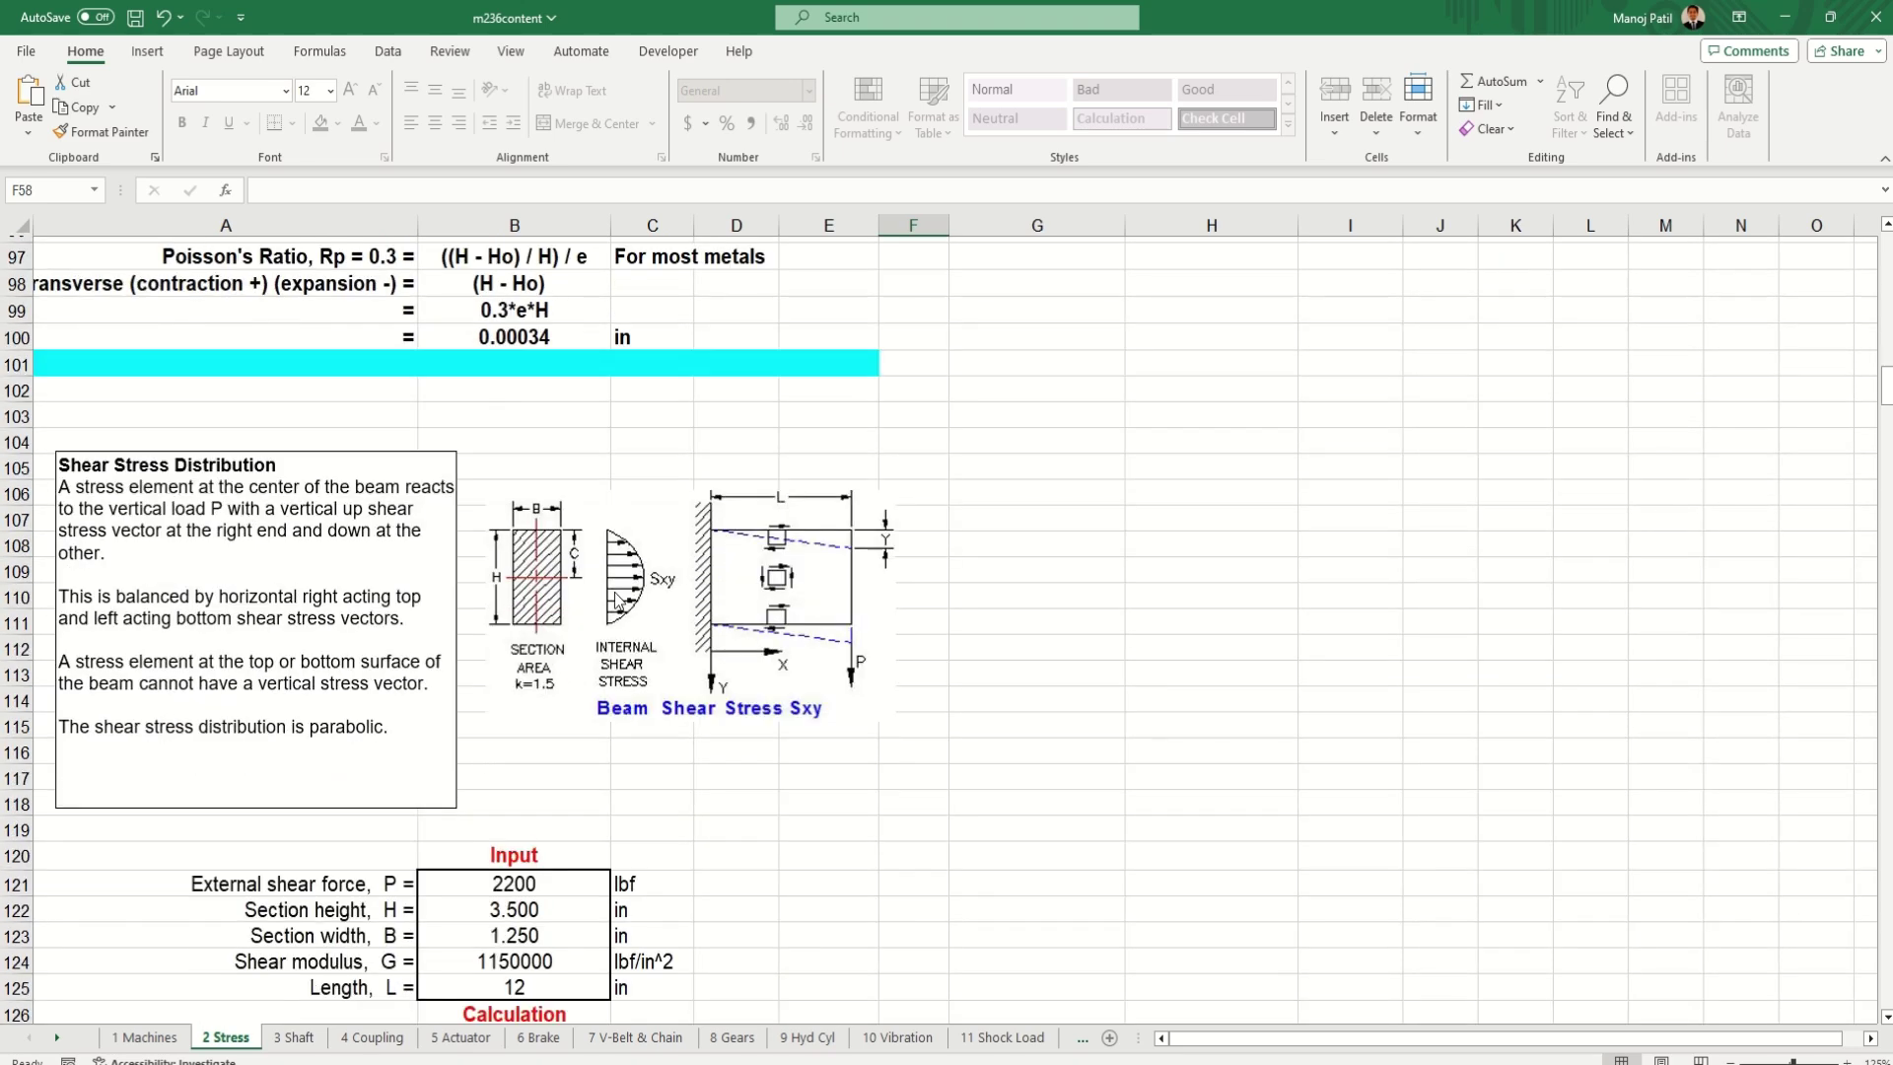
scroll(615, 599, down, 2)
scroll(611, 593, down, 6)
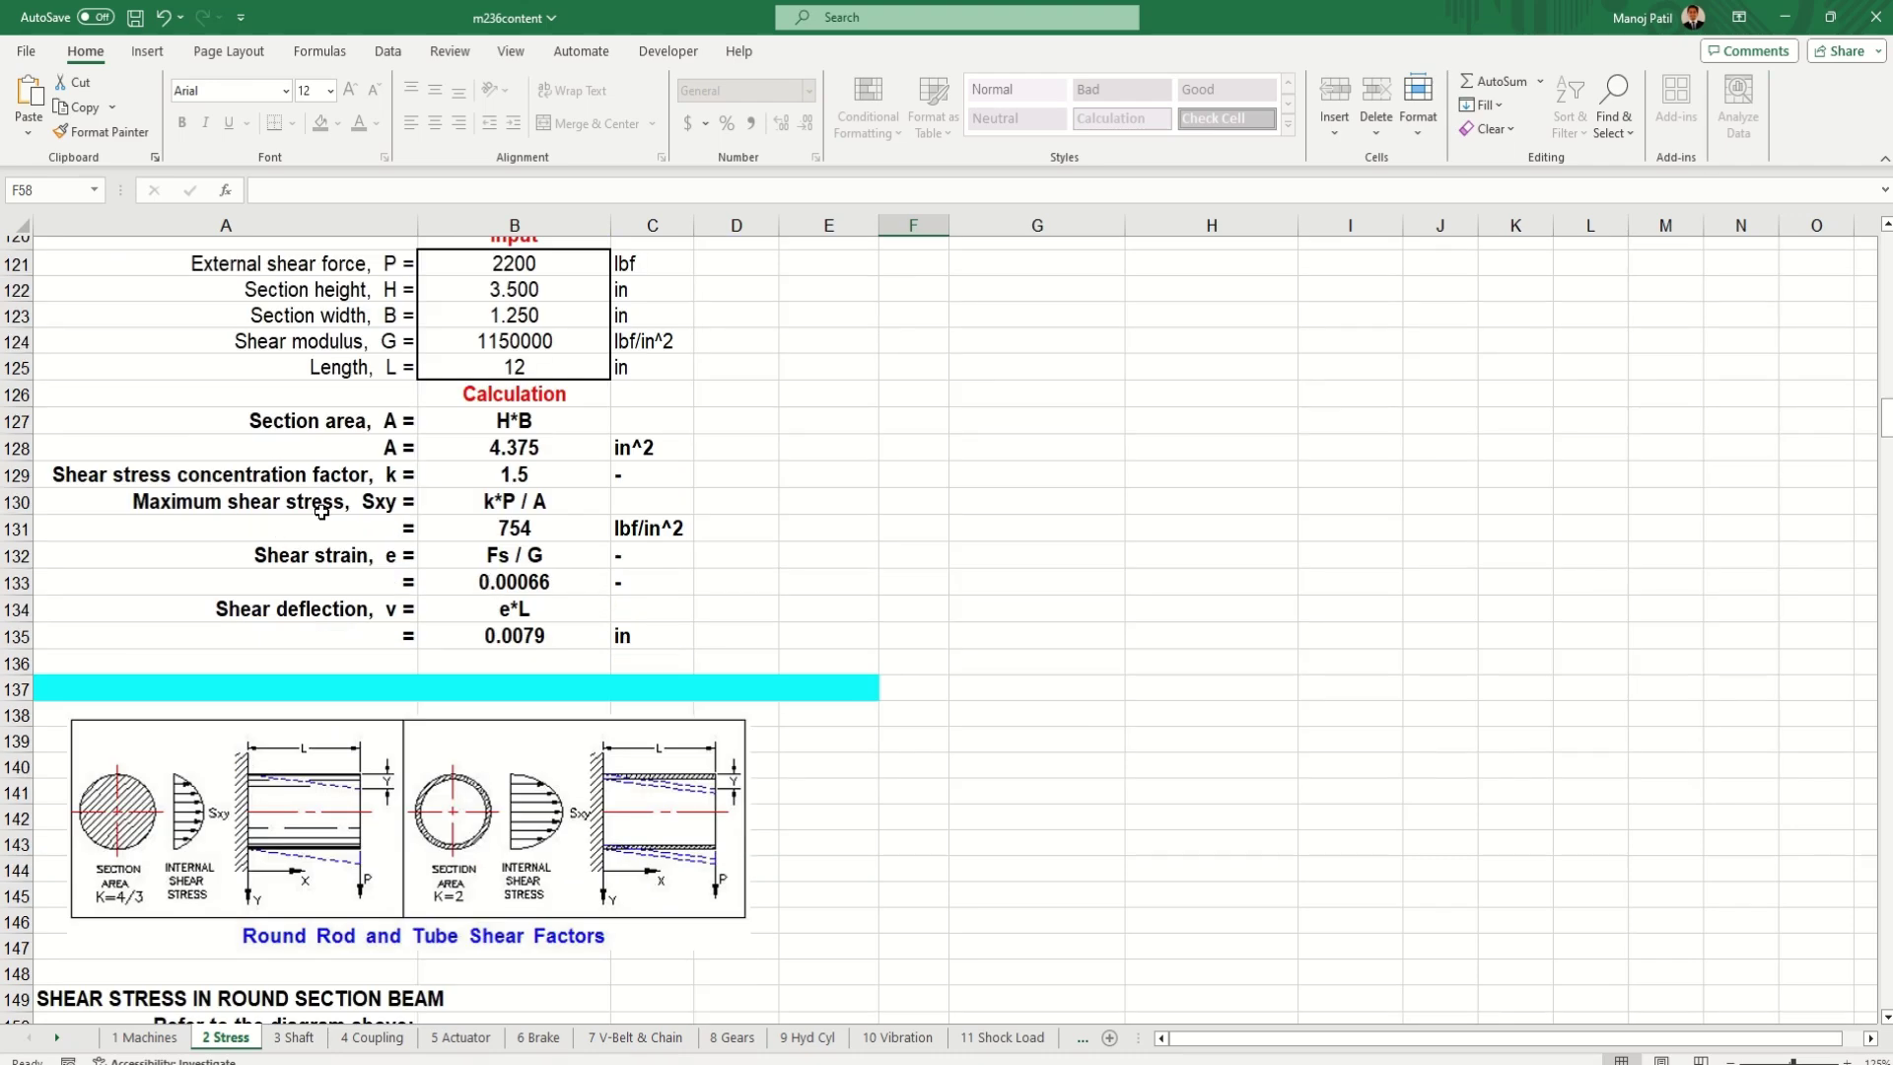
scroll(375, 555, down, 5)
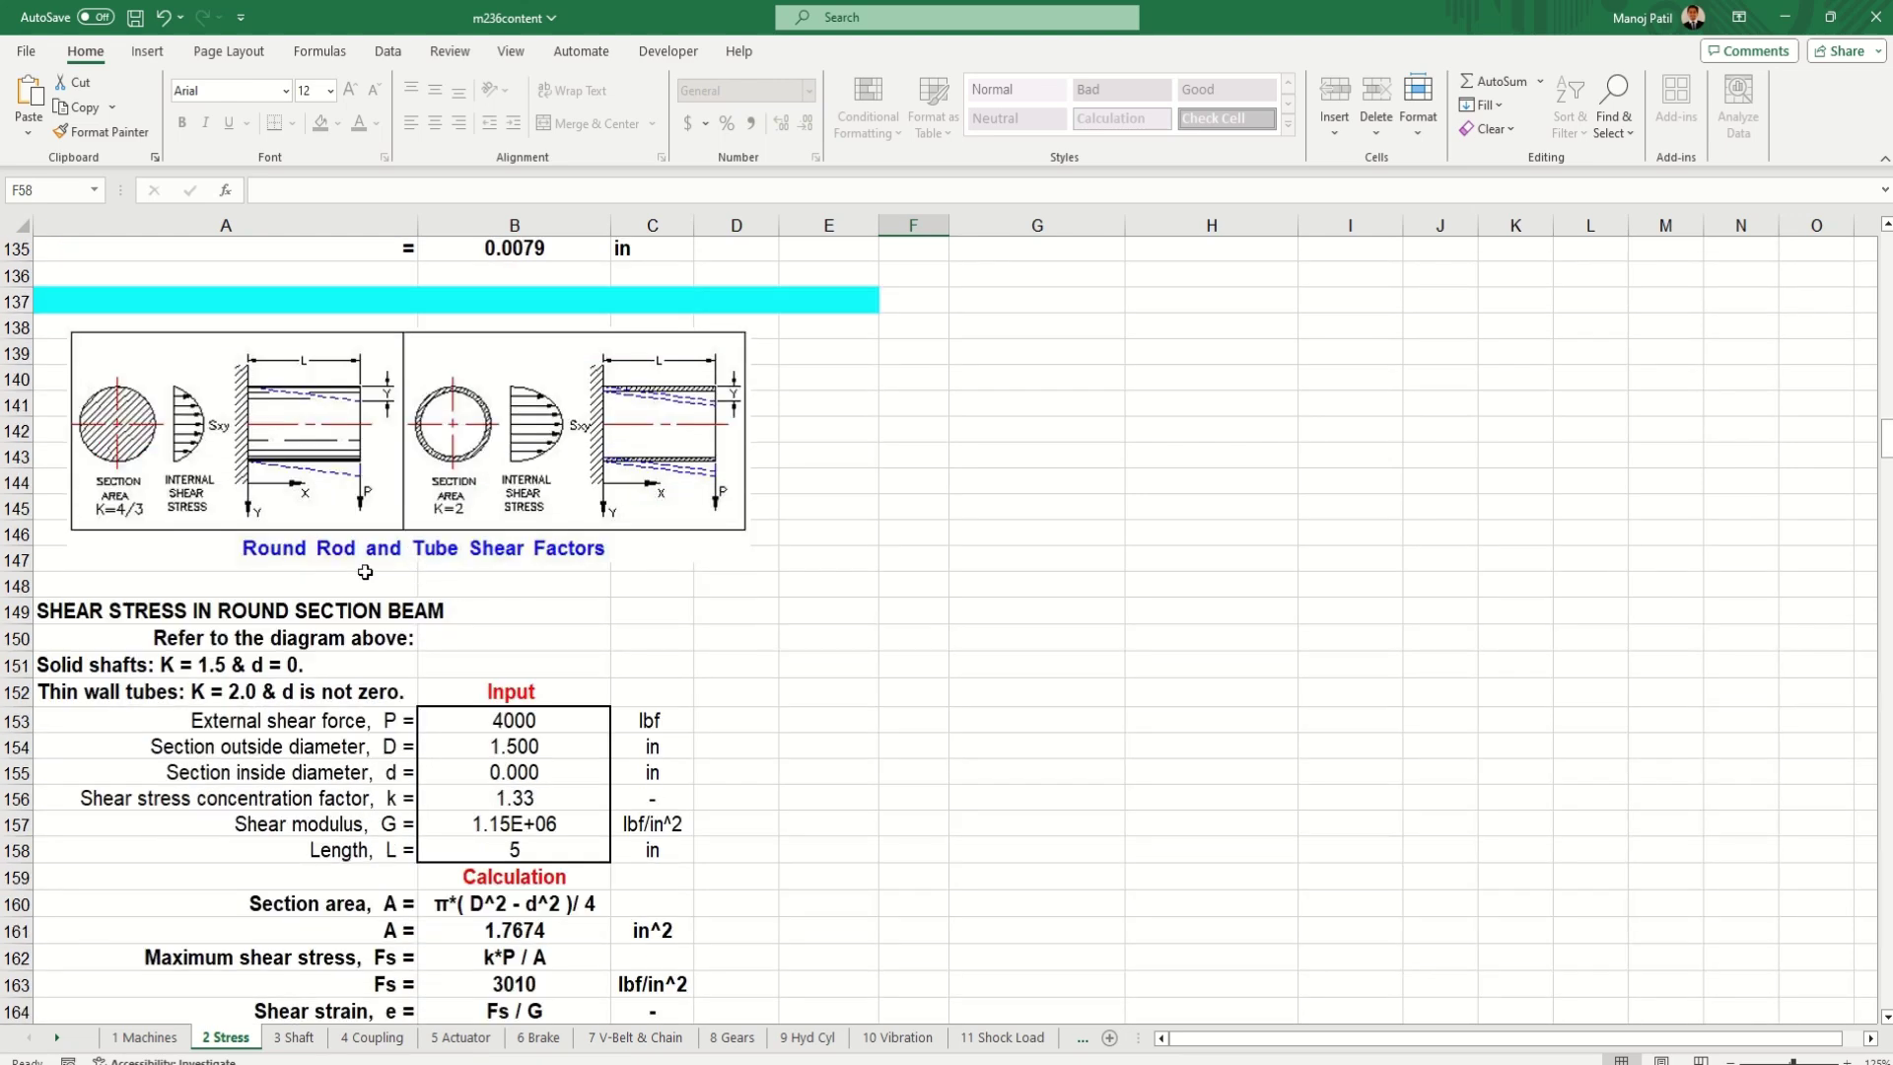
scroll(432, 533, down, 9)
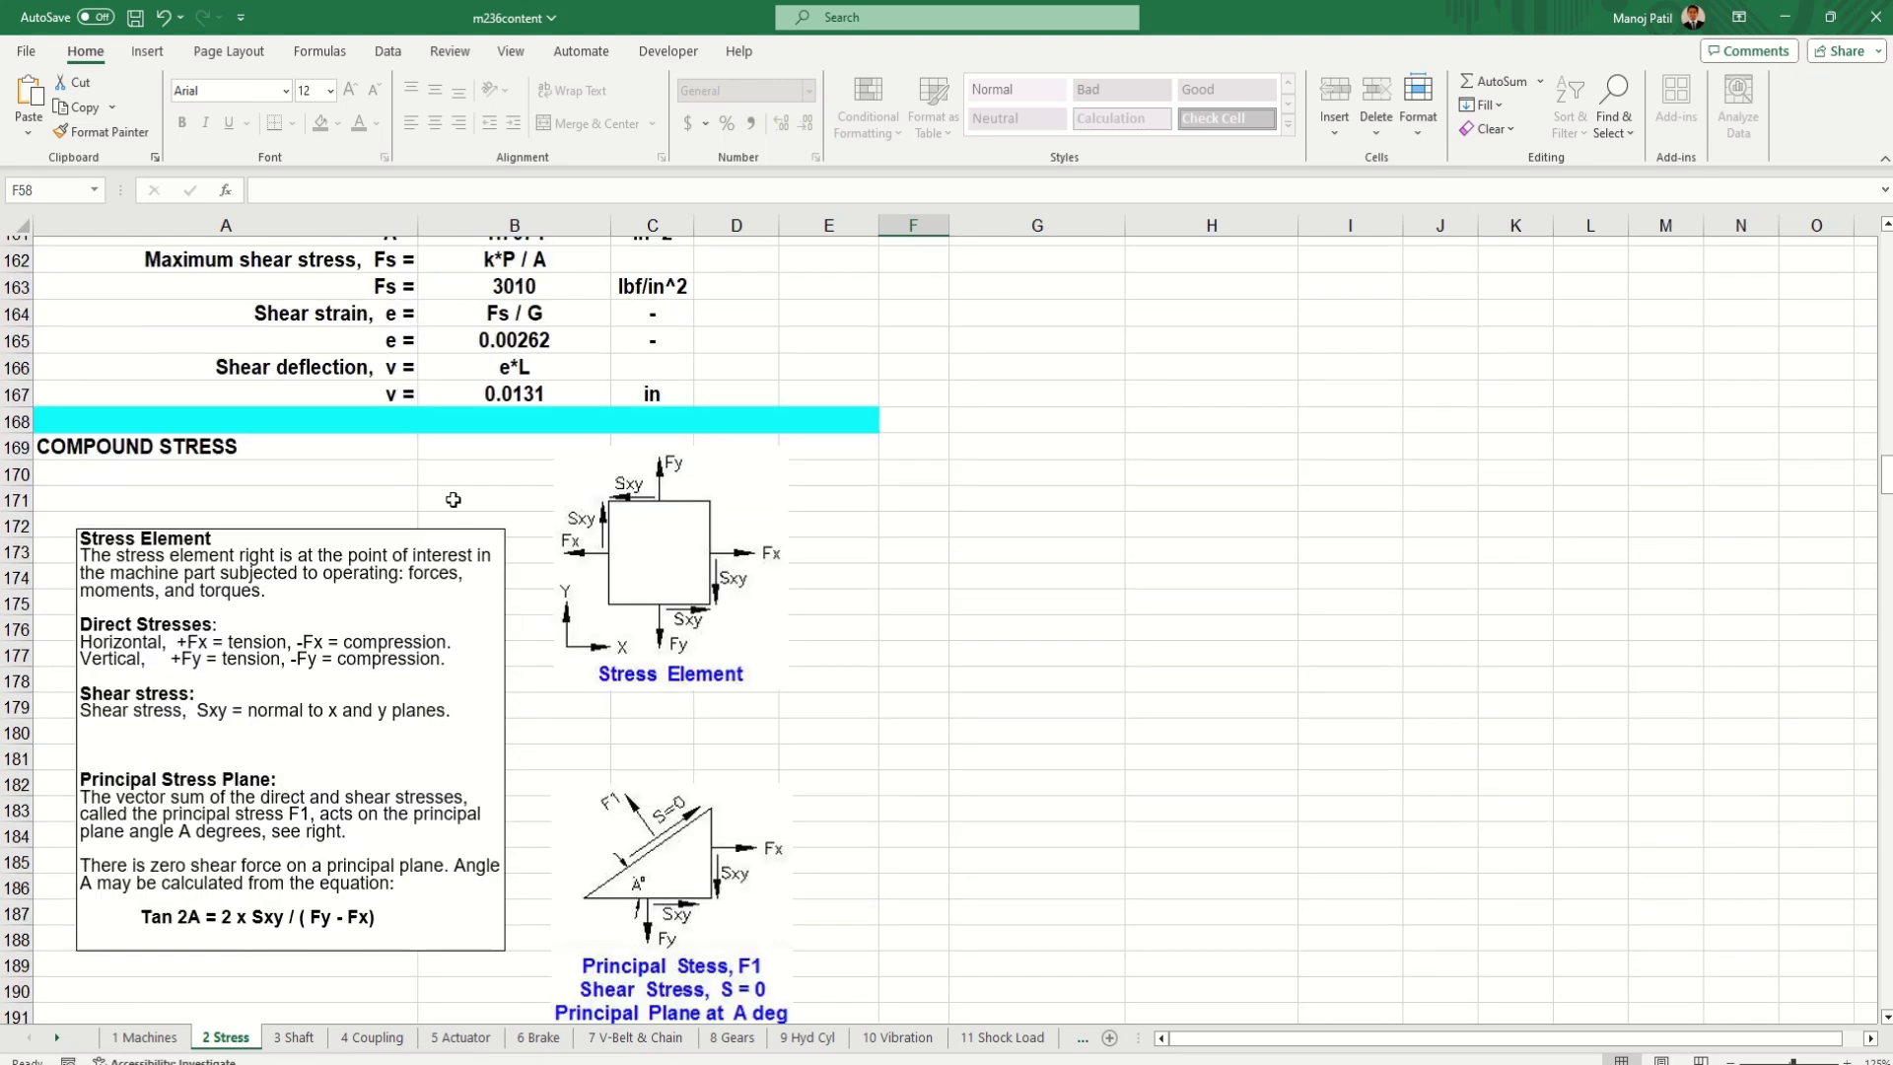
scroll(453, 500, down, 16)
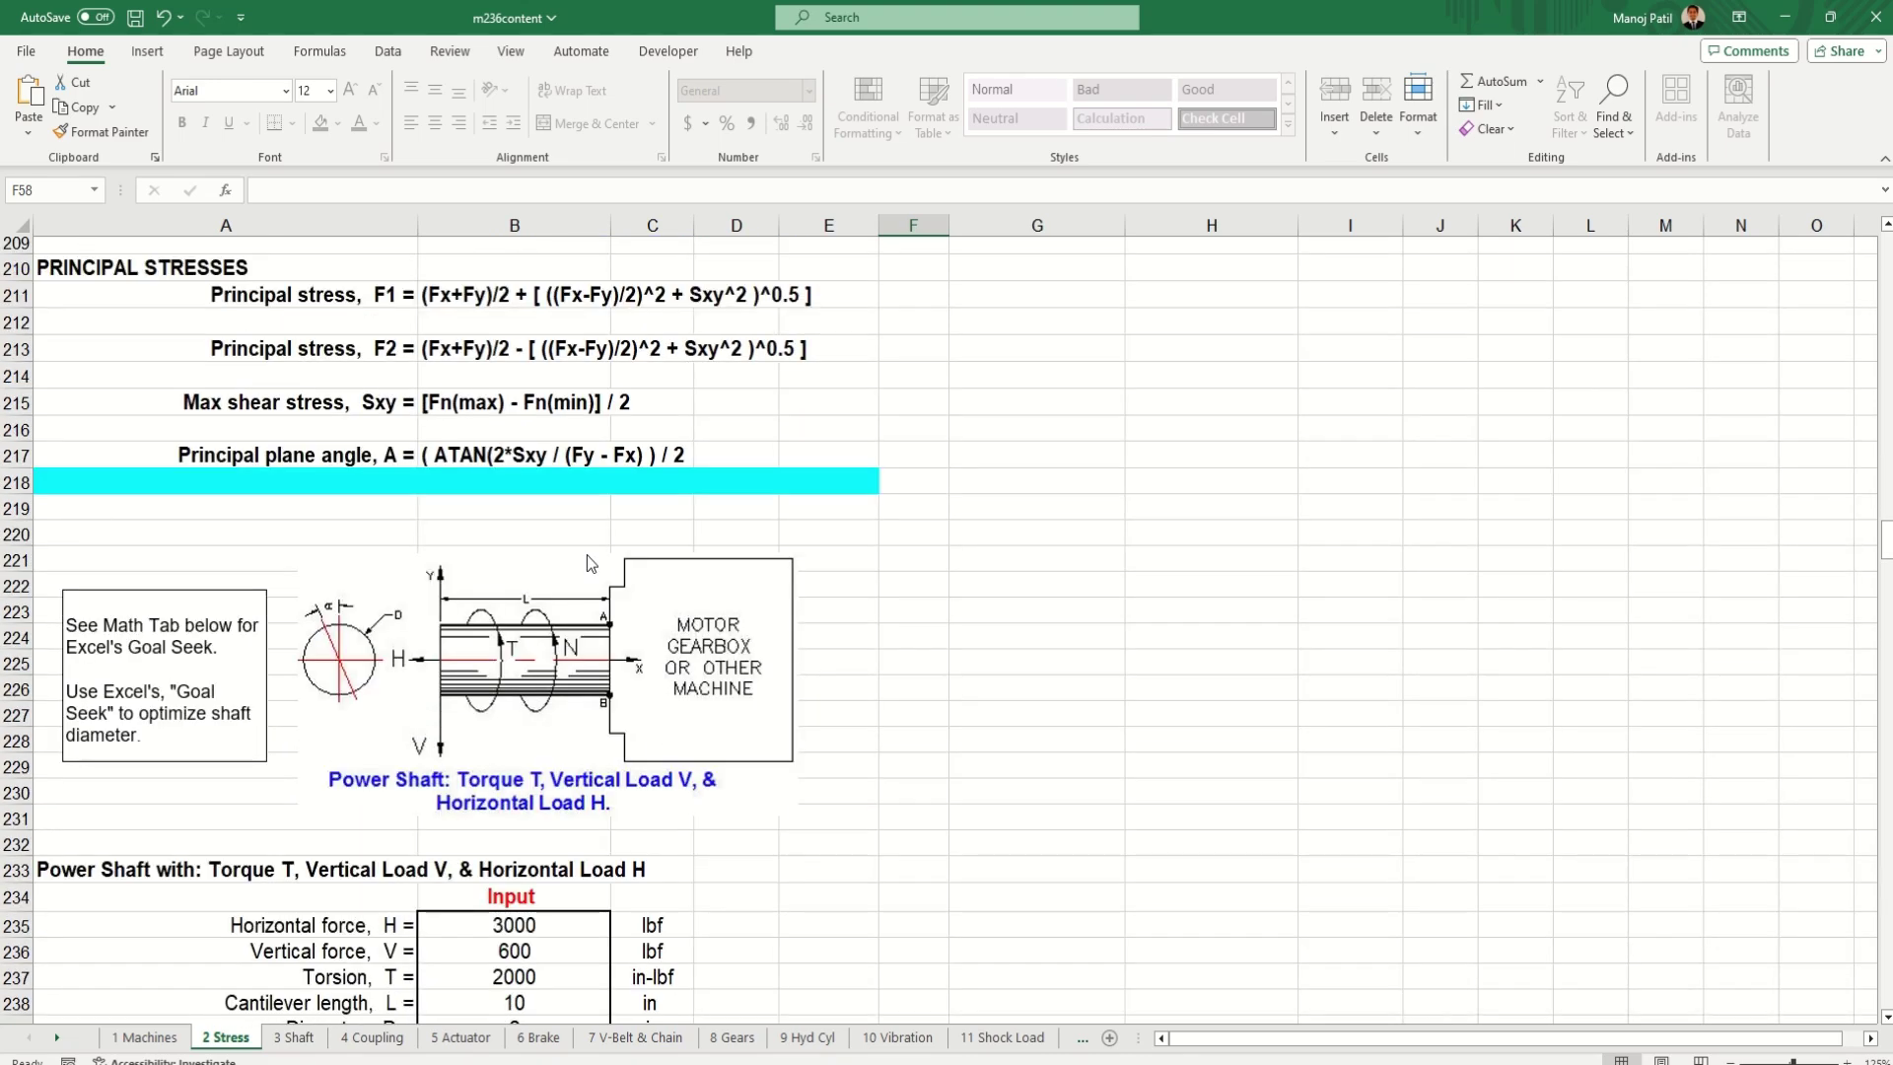
scroll(499, 513, down, 4)
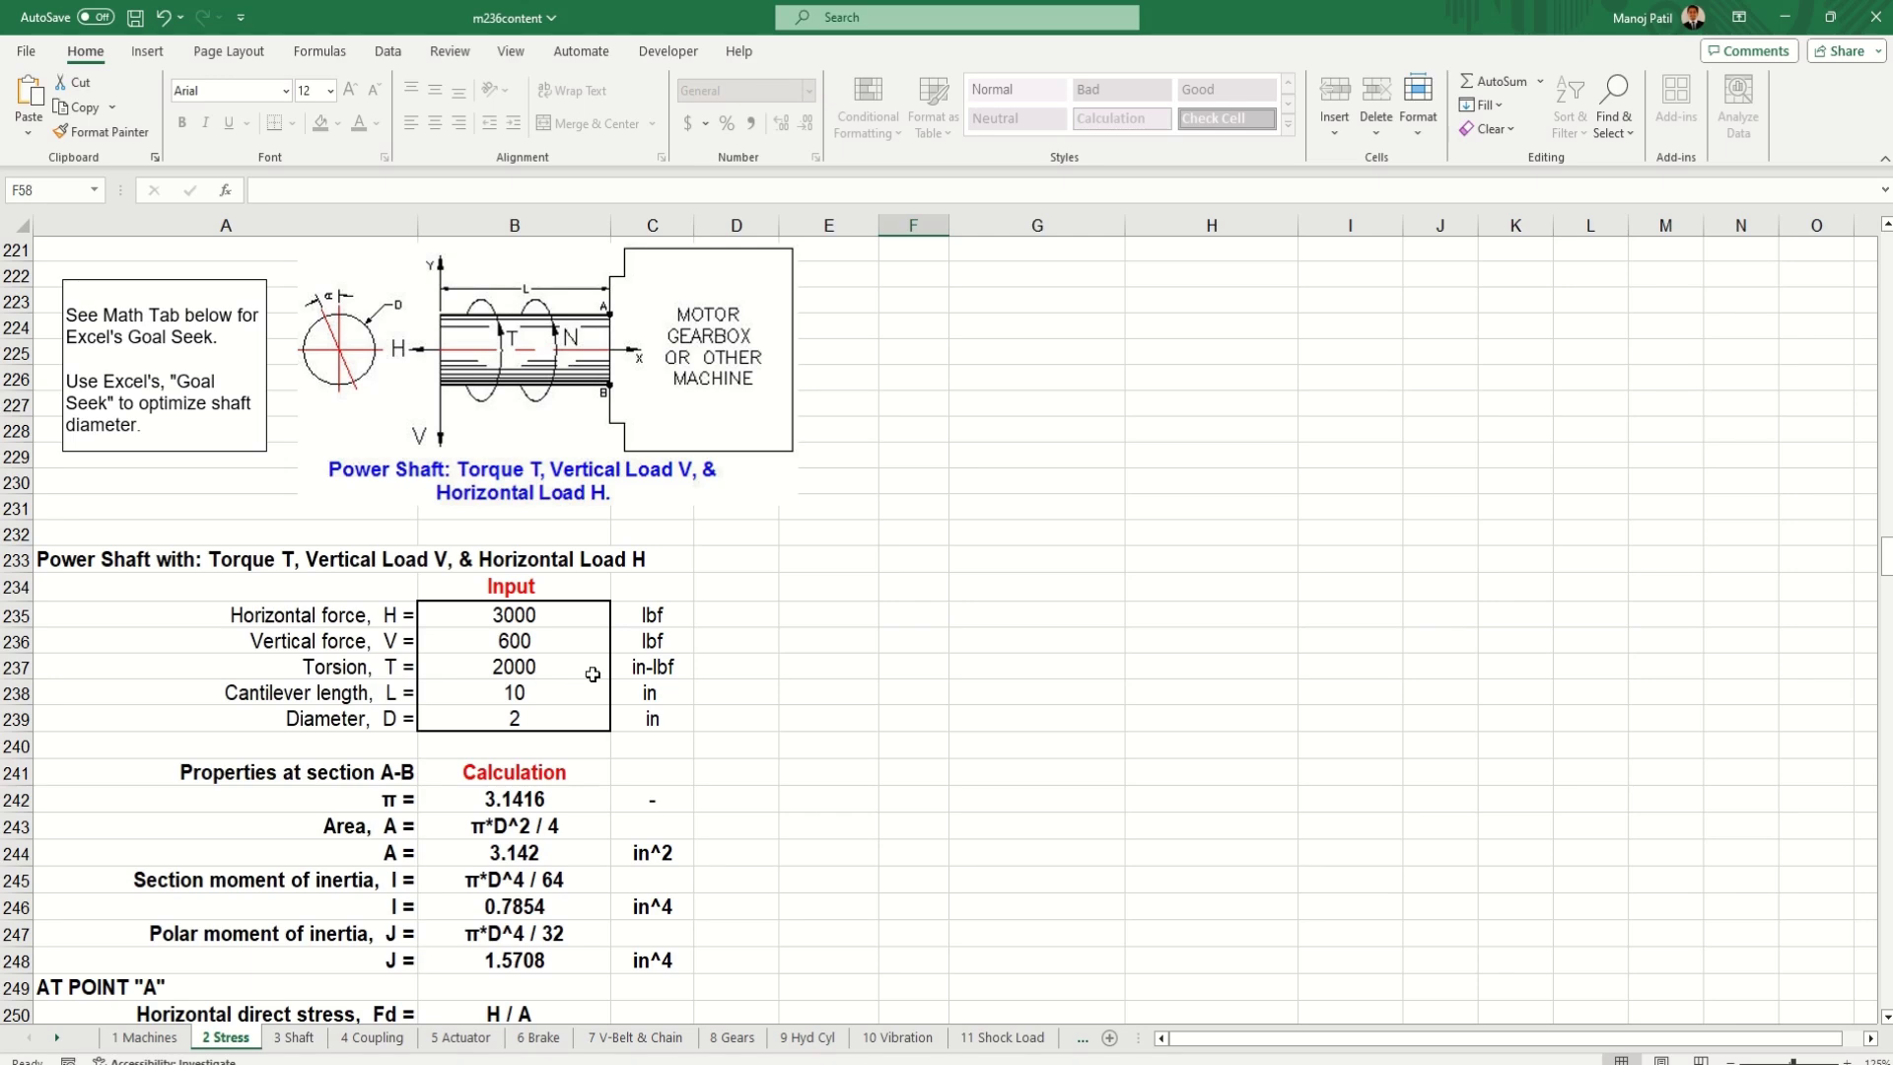
scroll(591, 674, down, 3)
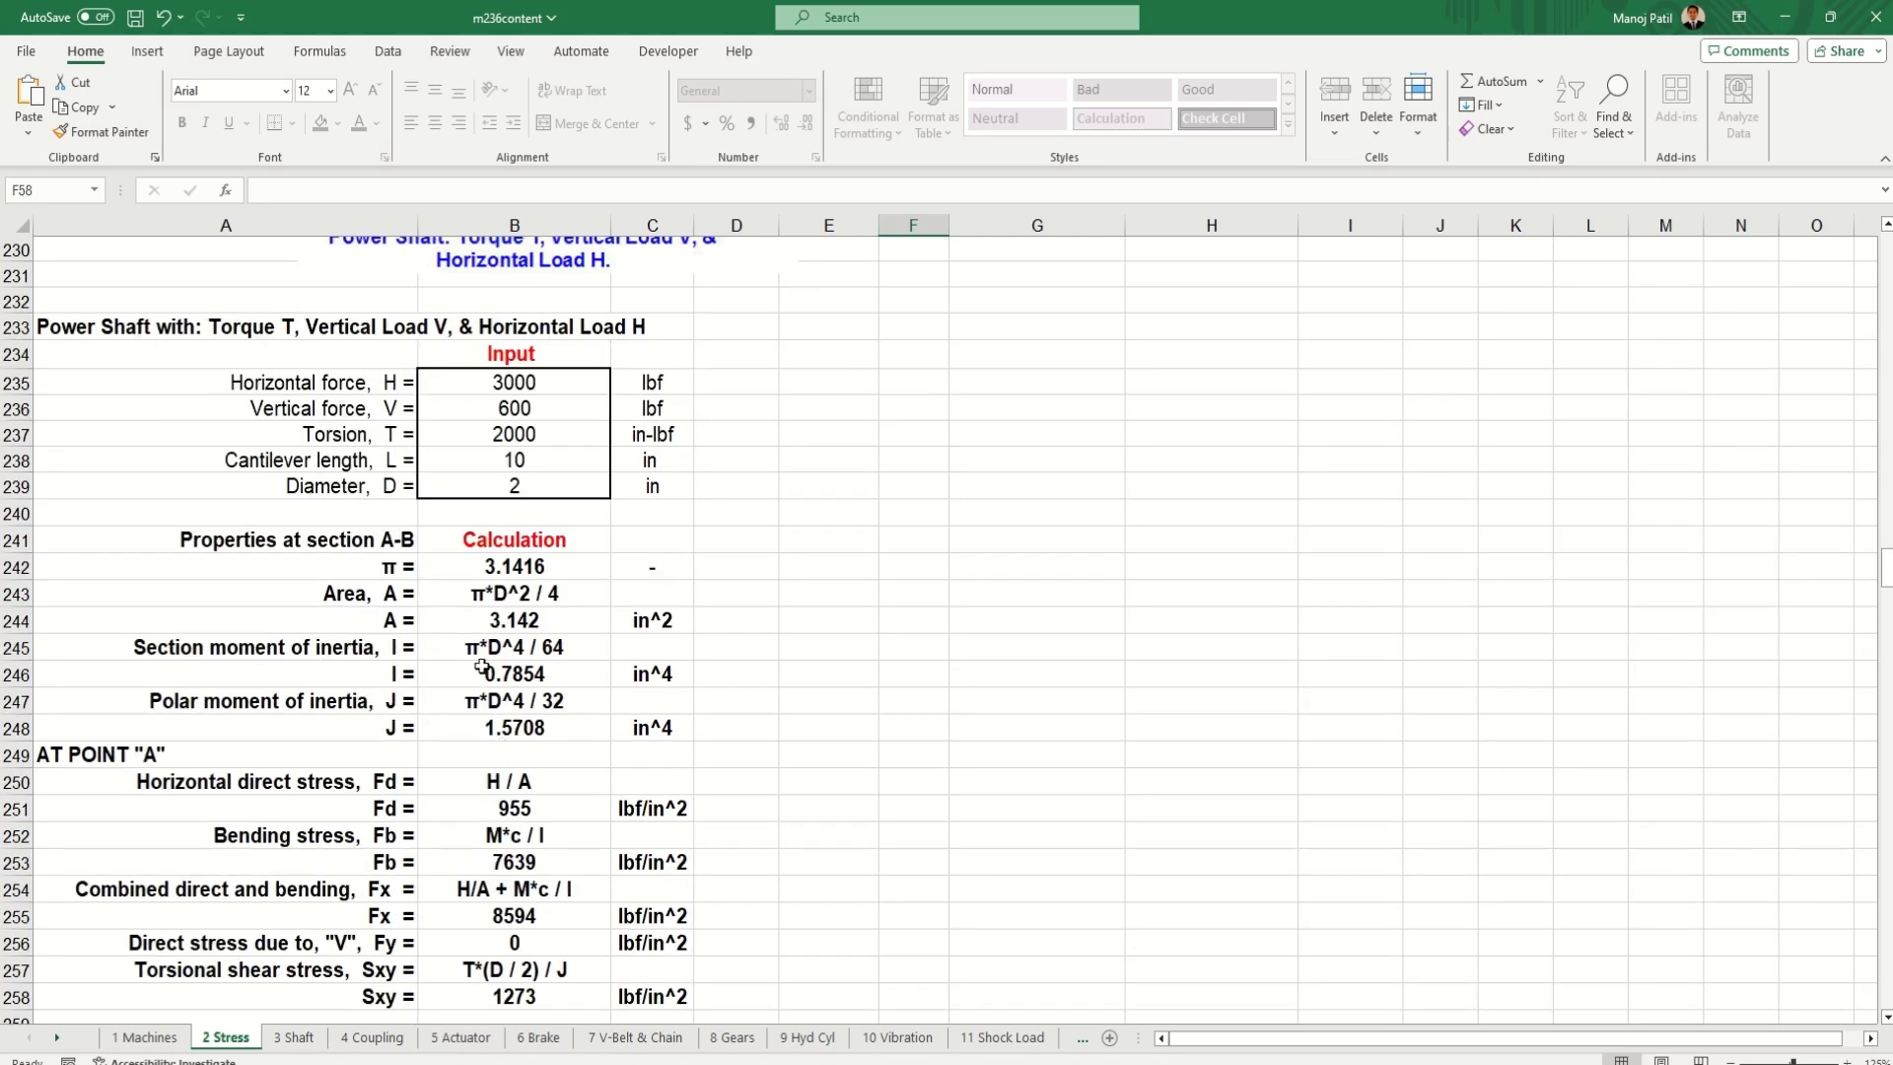
scroll(482, 503, down, 2)
scroll(482, 503, down, 16)
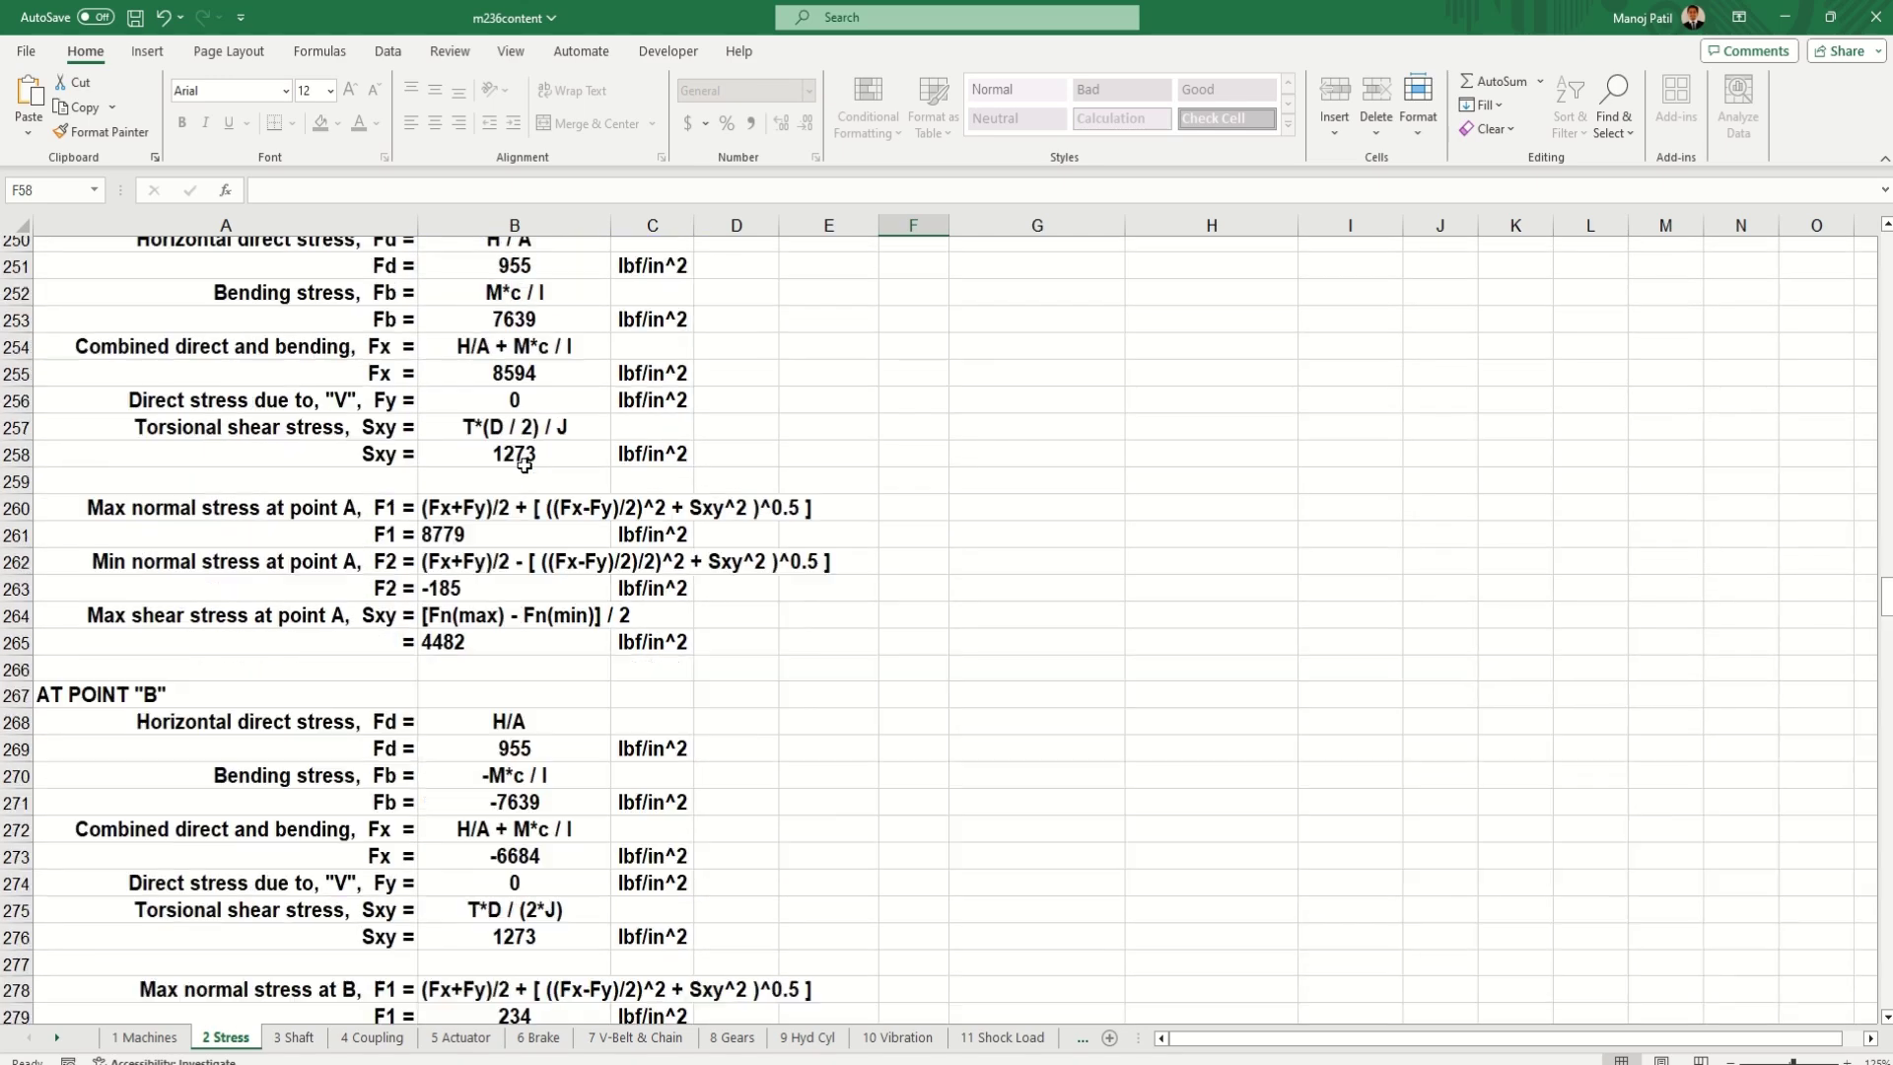
scroll(534, 503, down, 20)
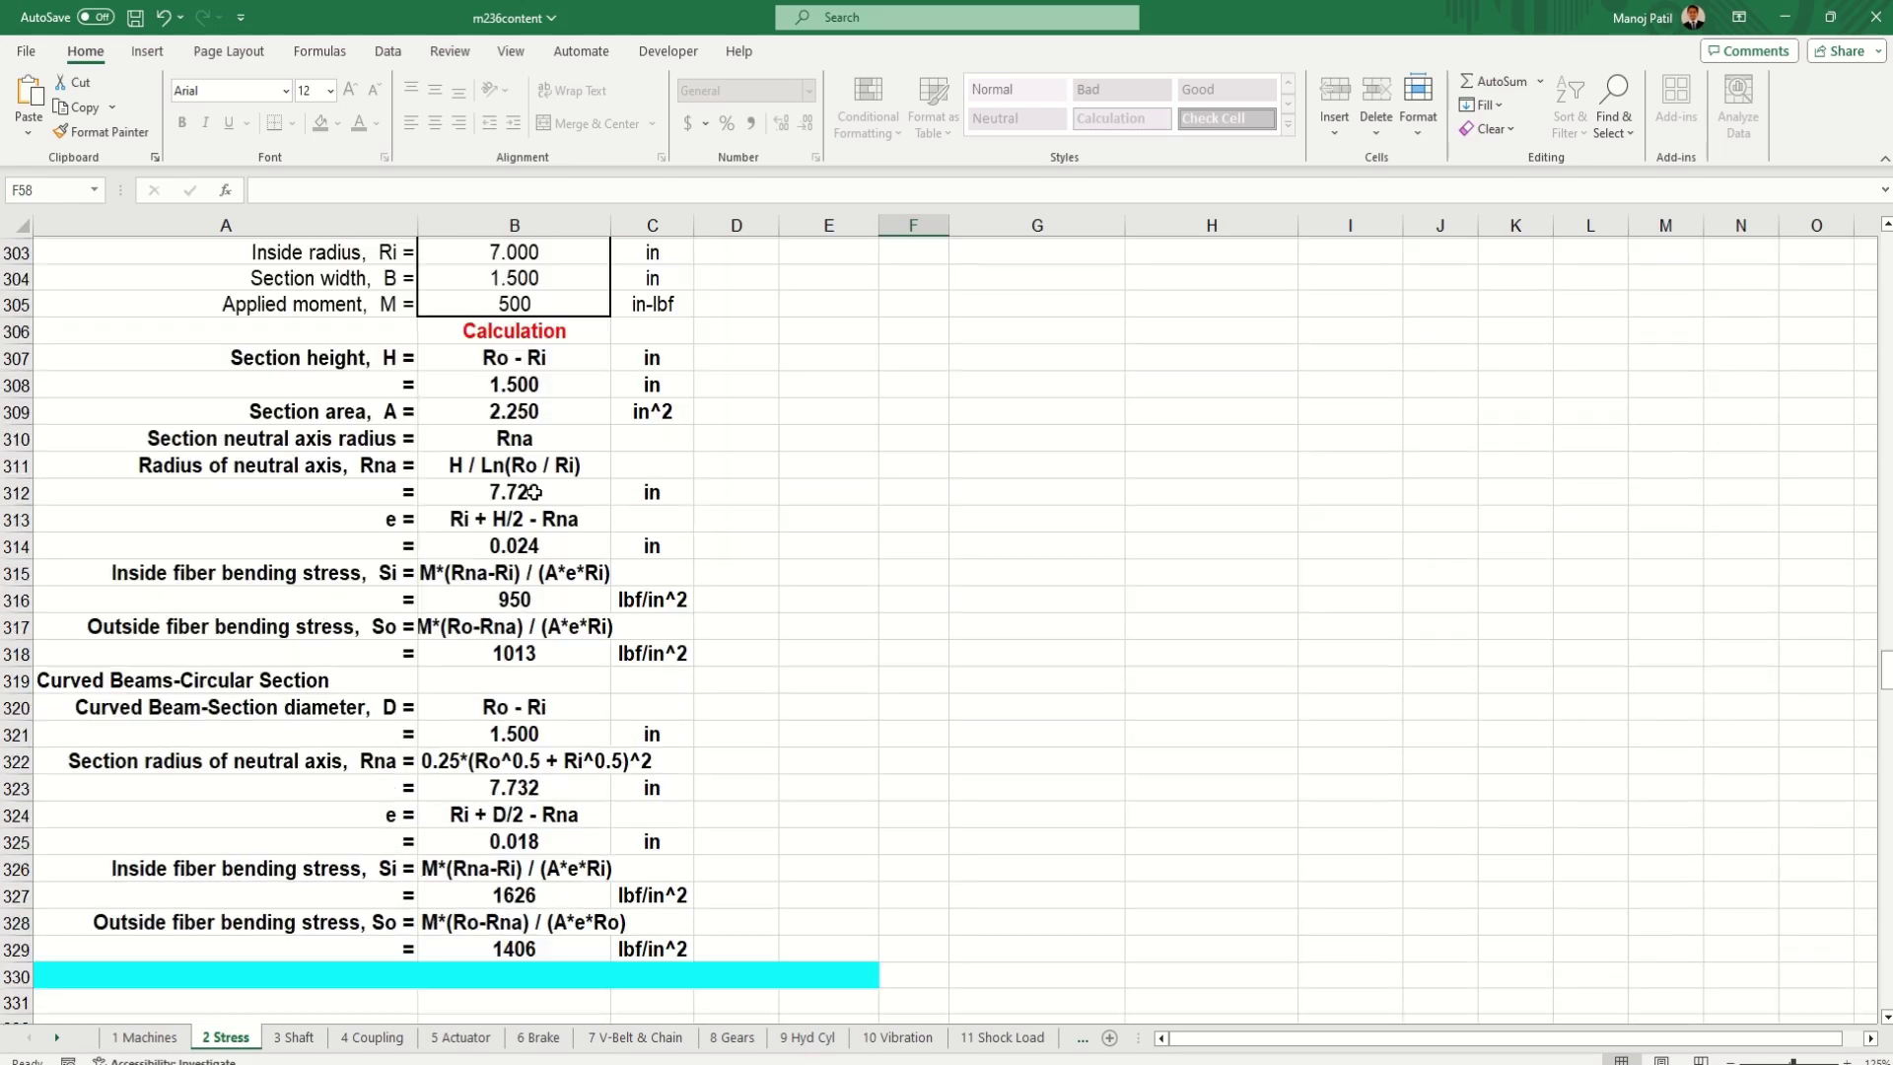
scroll(548, 503, down, 20)
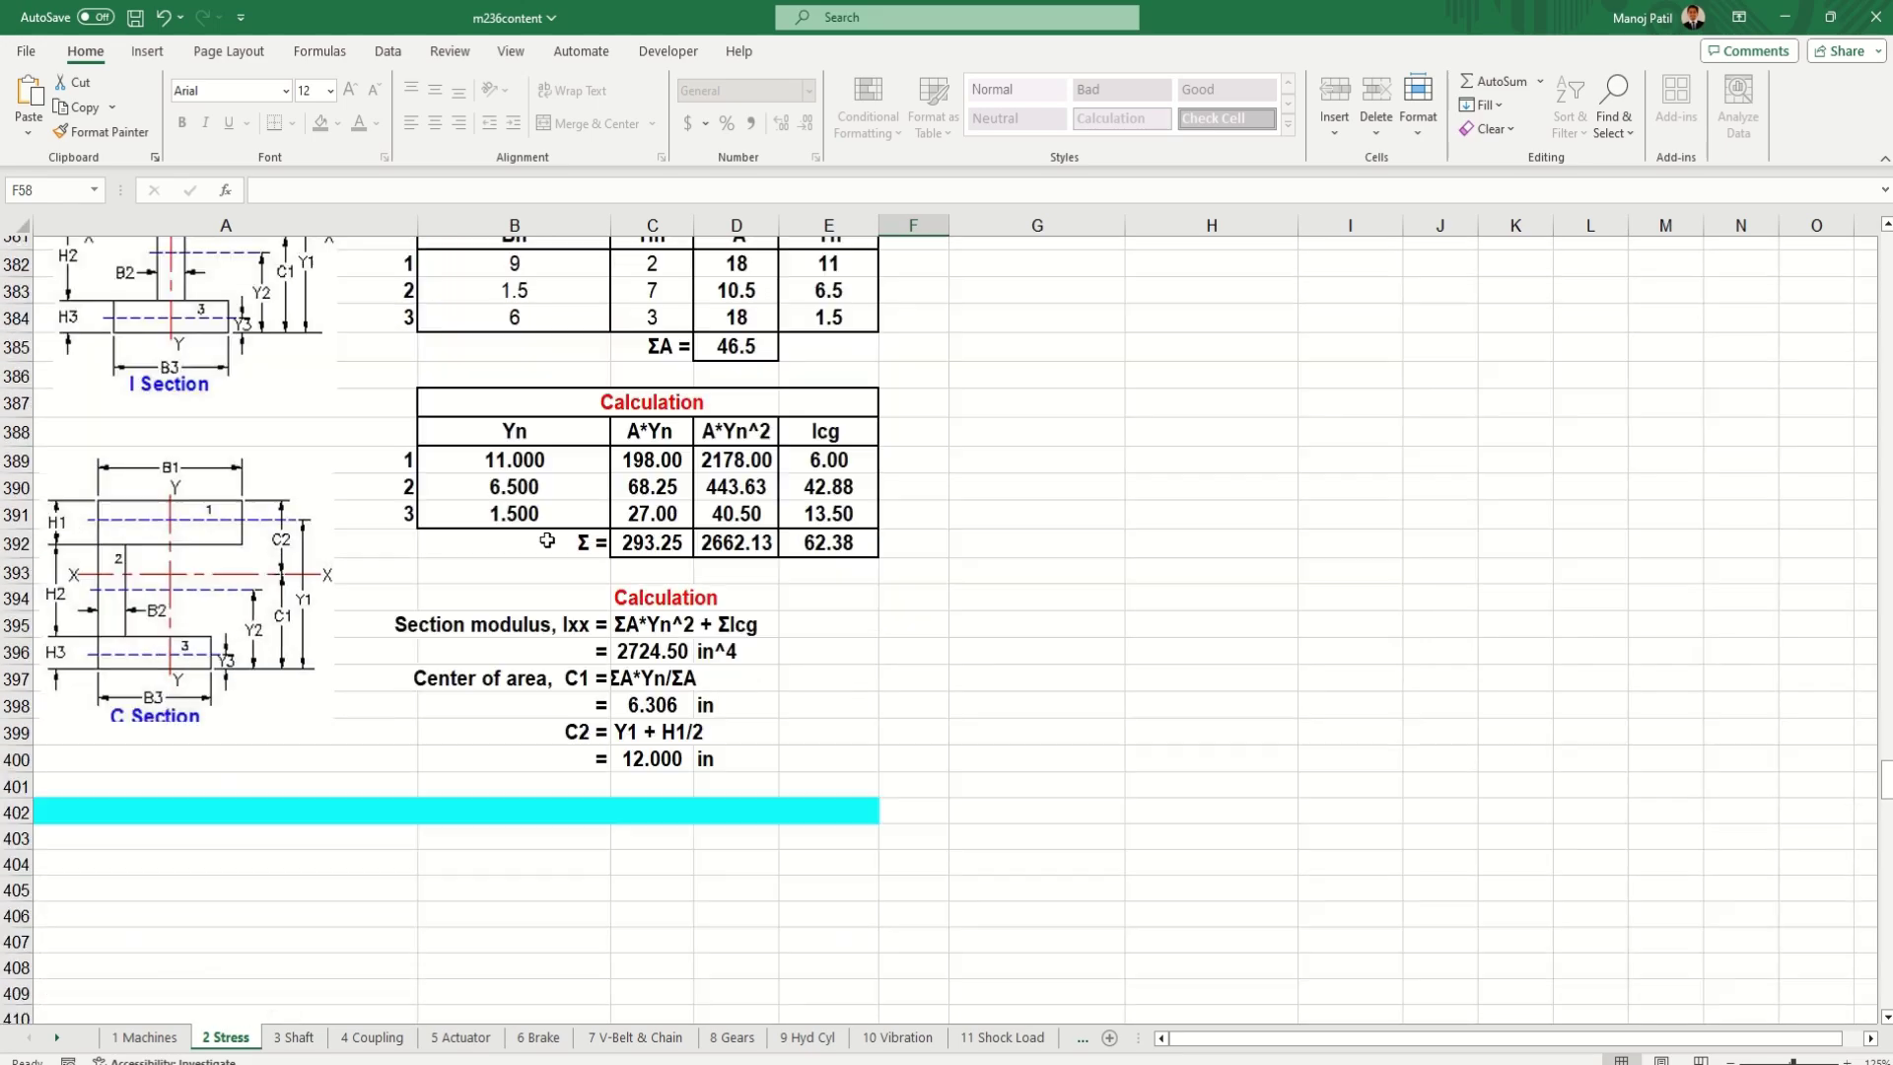
scroll(548, 540, down, 20)
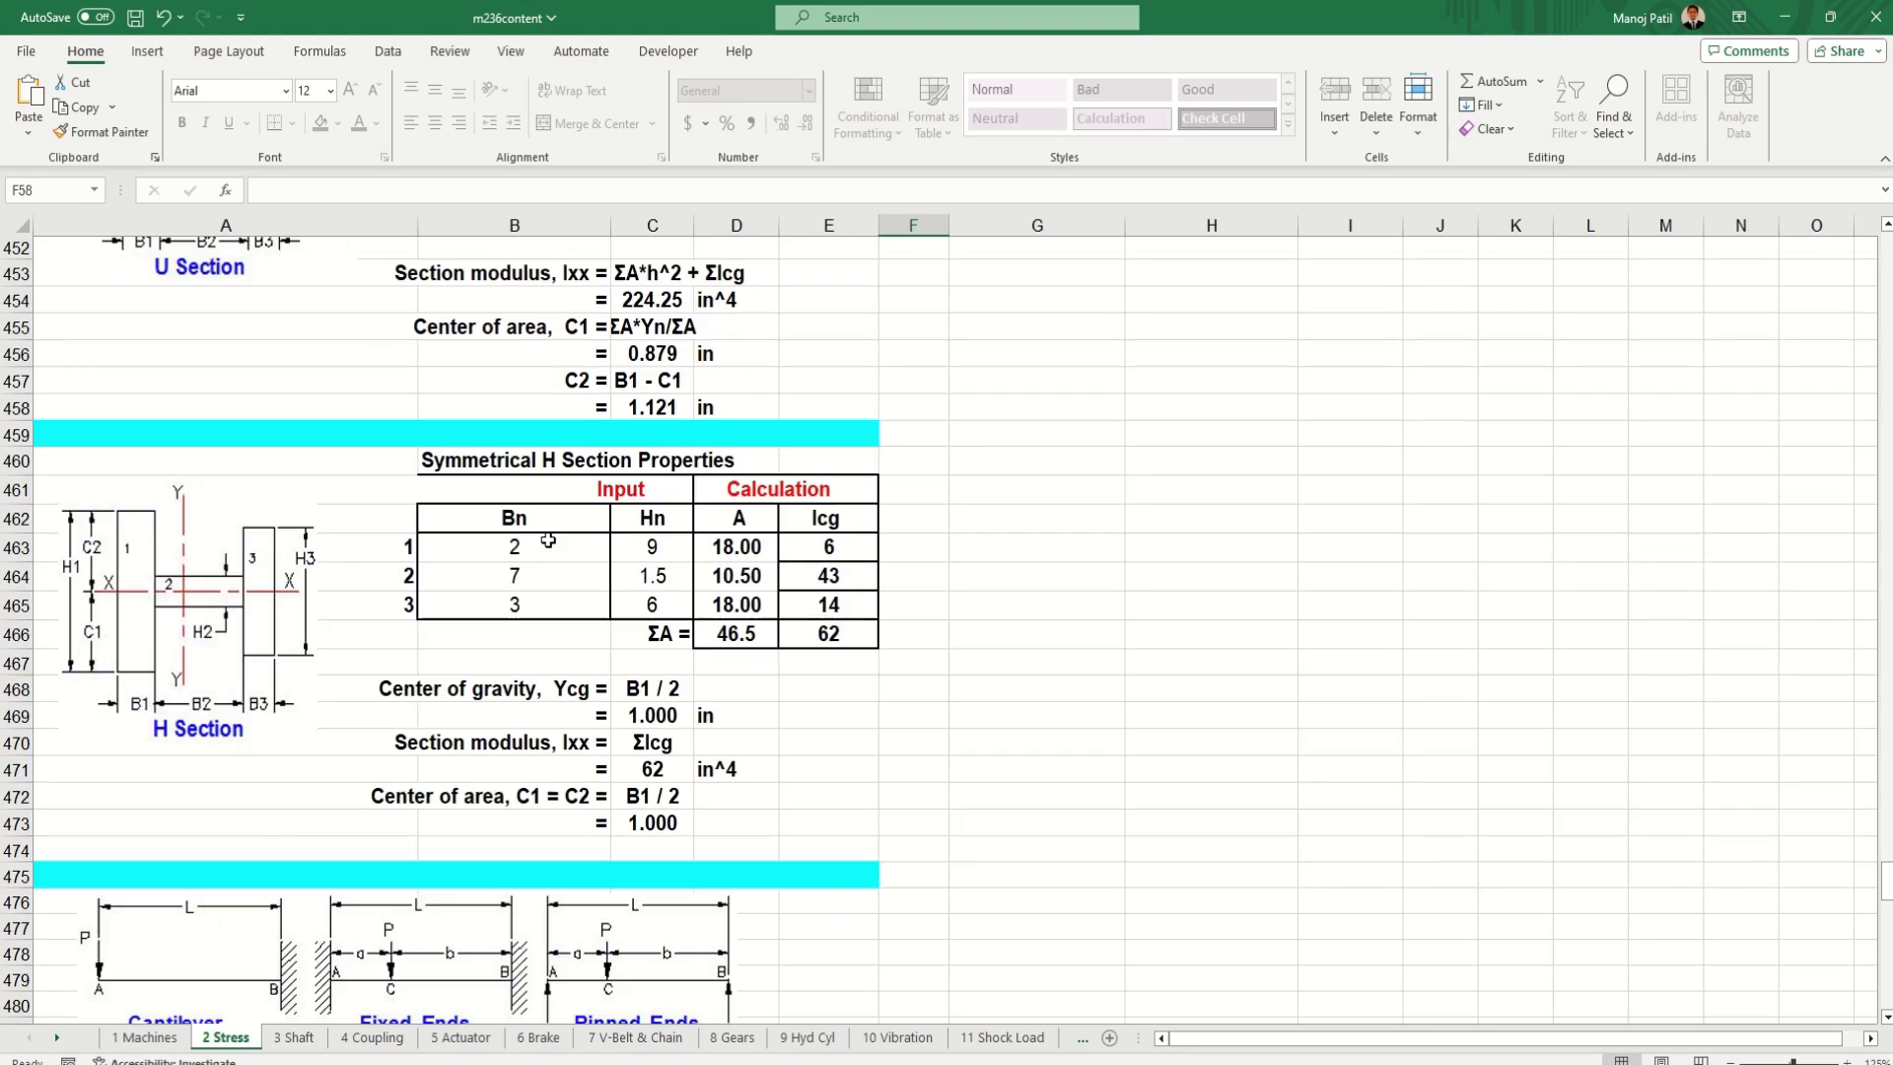
scroll(550, 548, down, 4)
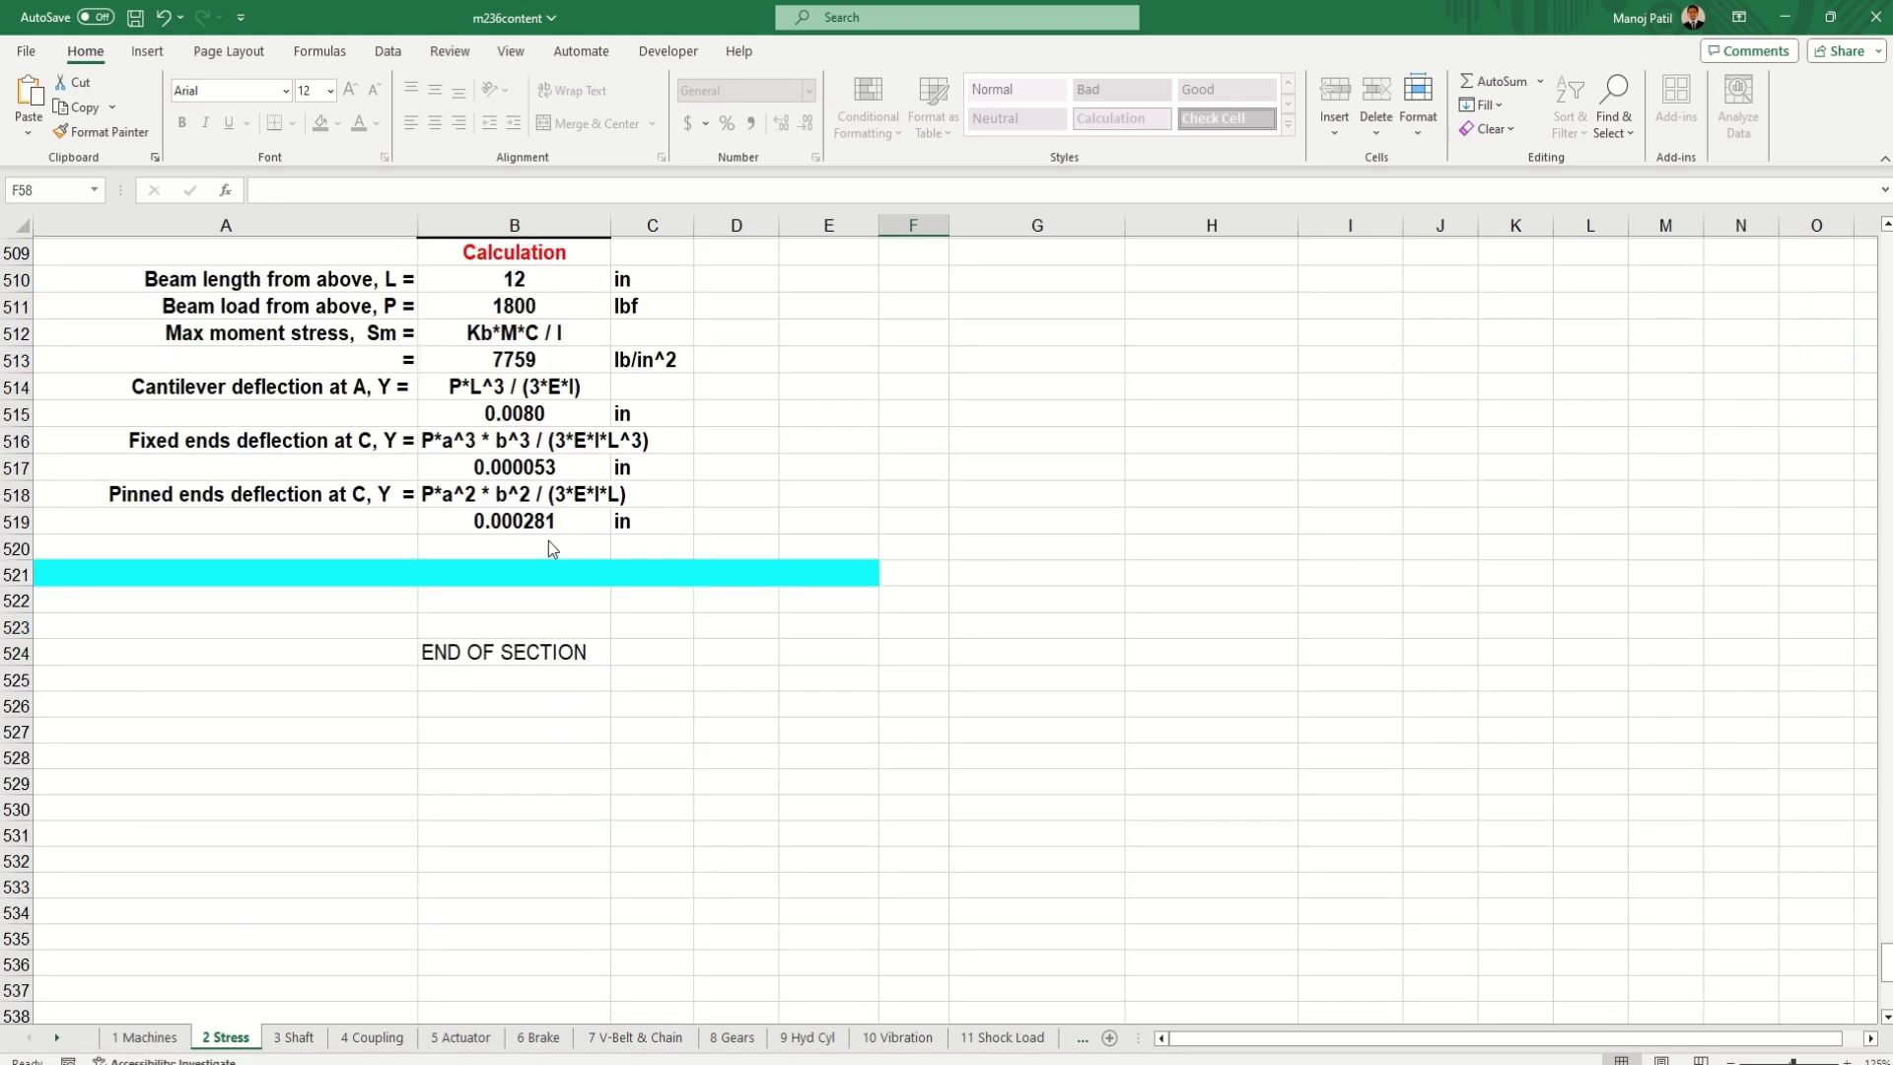
scroll(549, 537, up, 11)
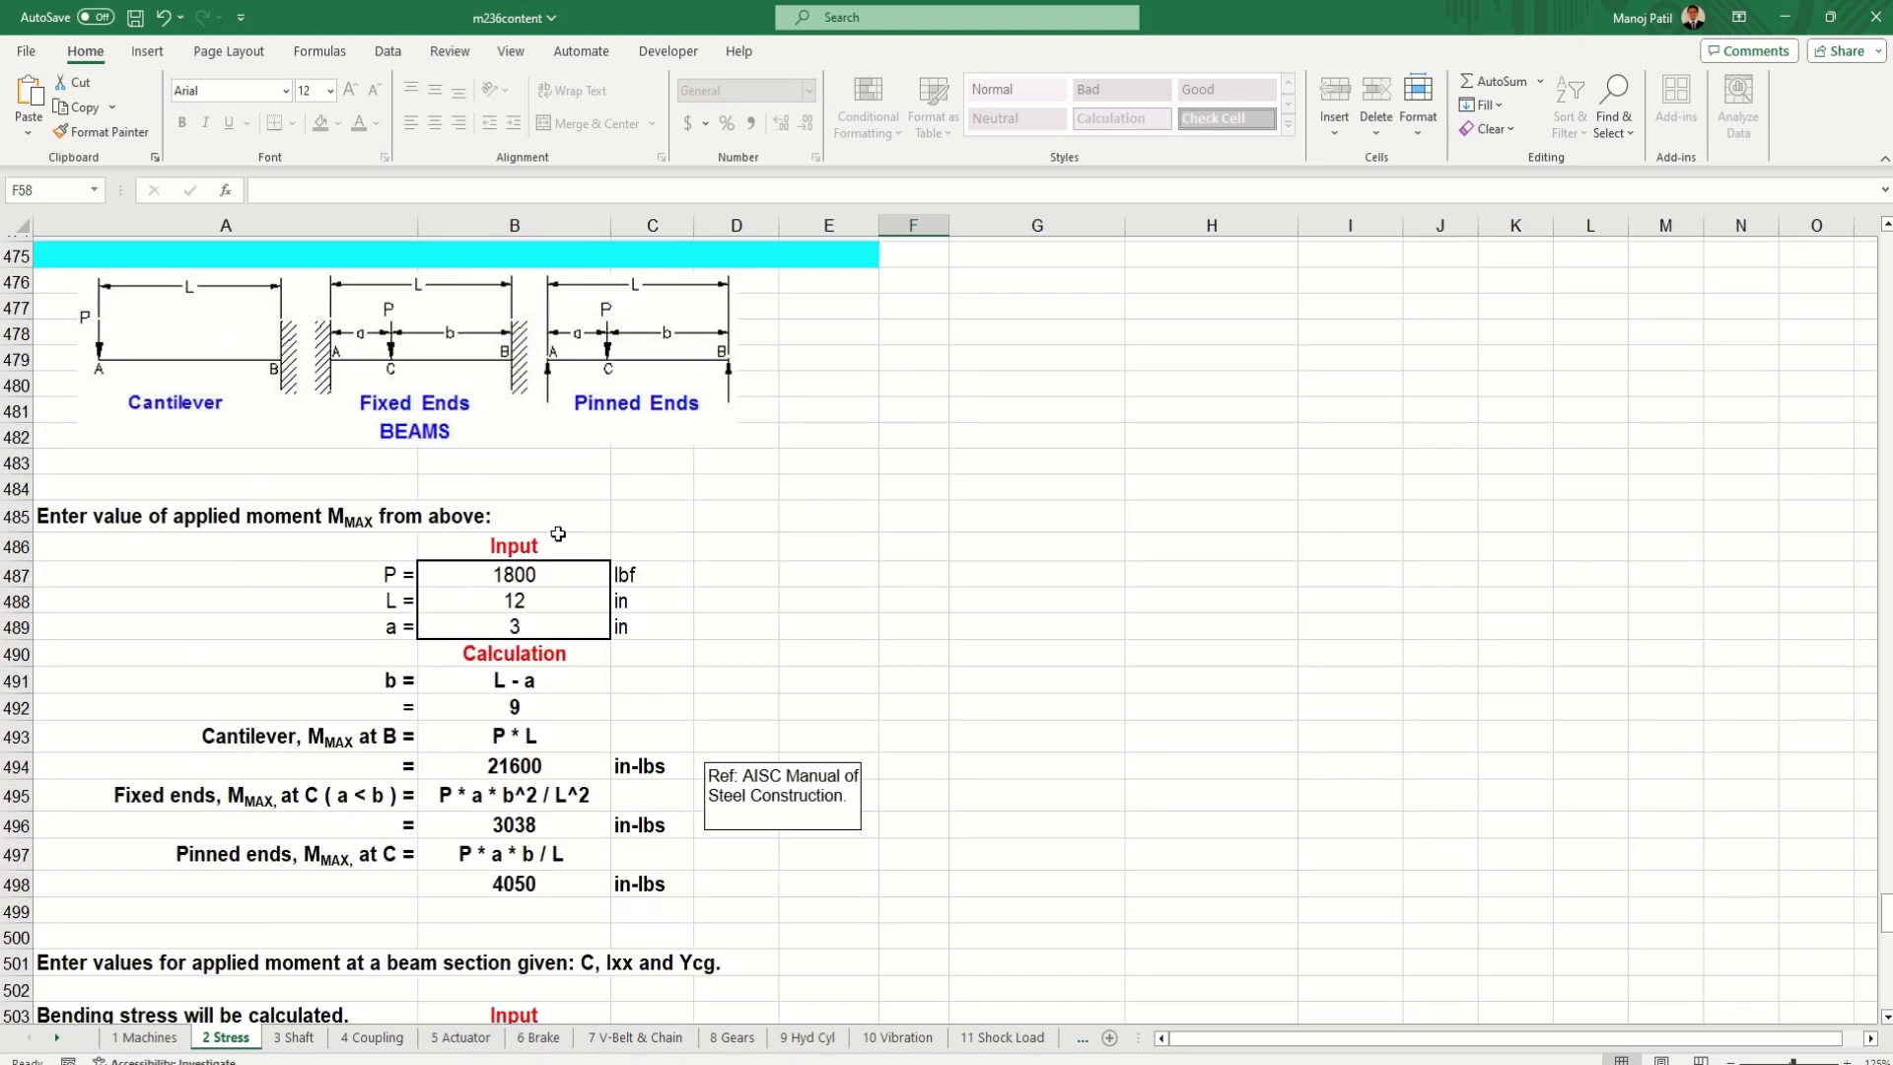
scroll(602, 555, up, 5)
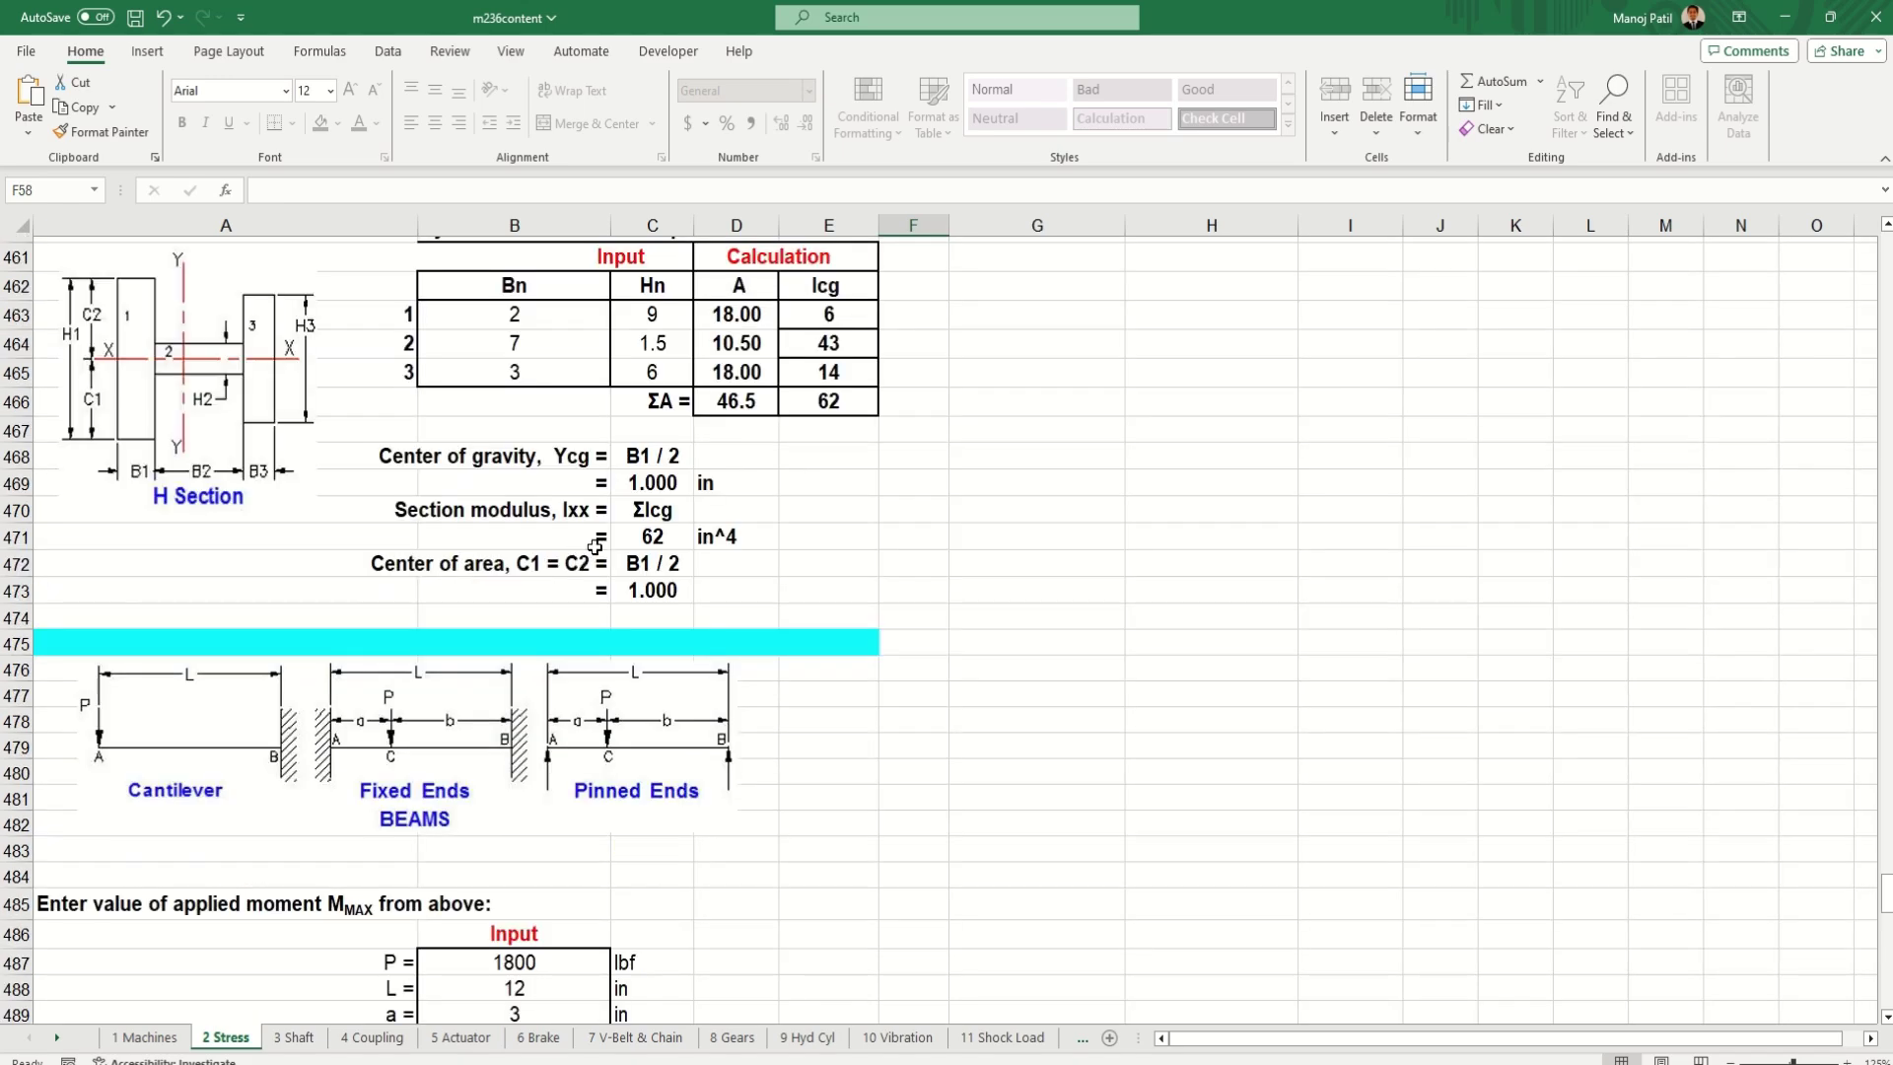
- Scroll through the 3 Shaft sheet's design calculations, then switch to the 4 Coupling sheet
click(294, 1038)
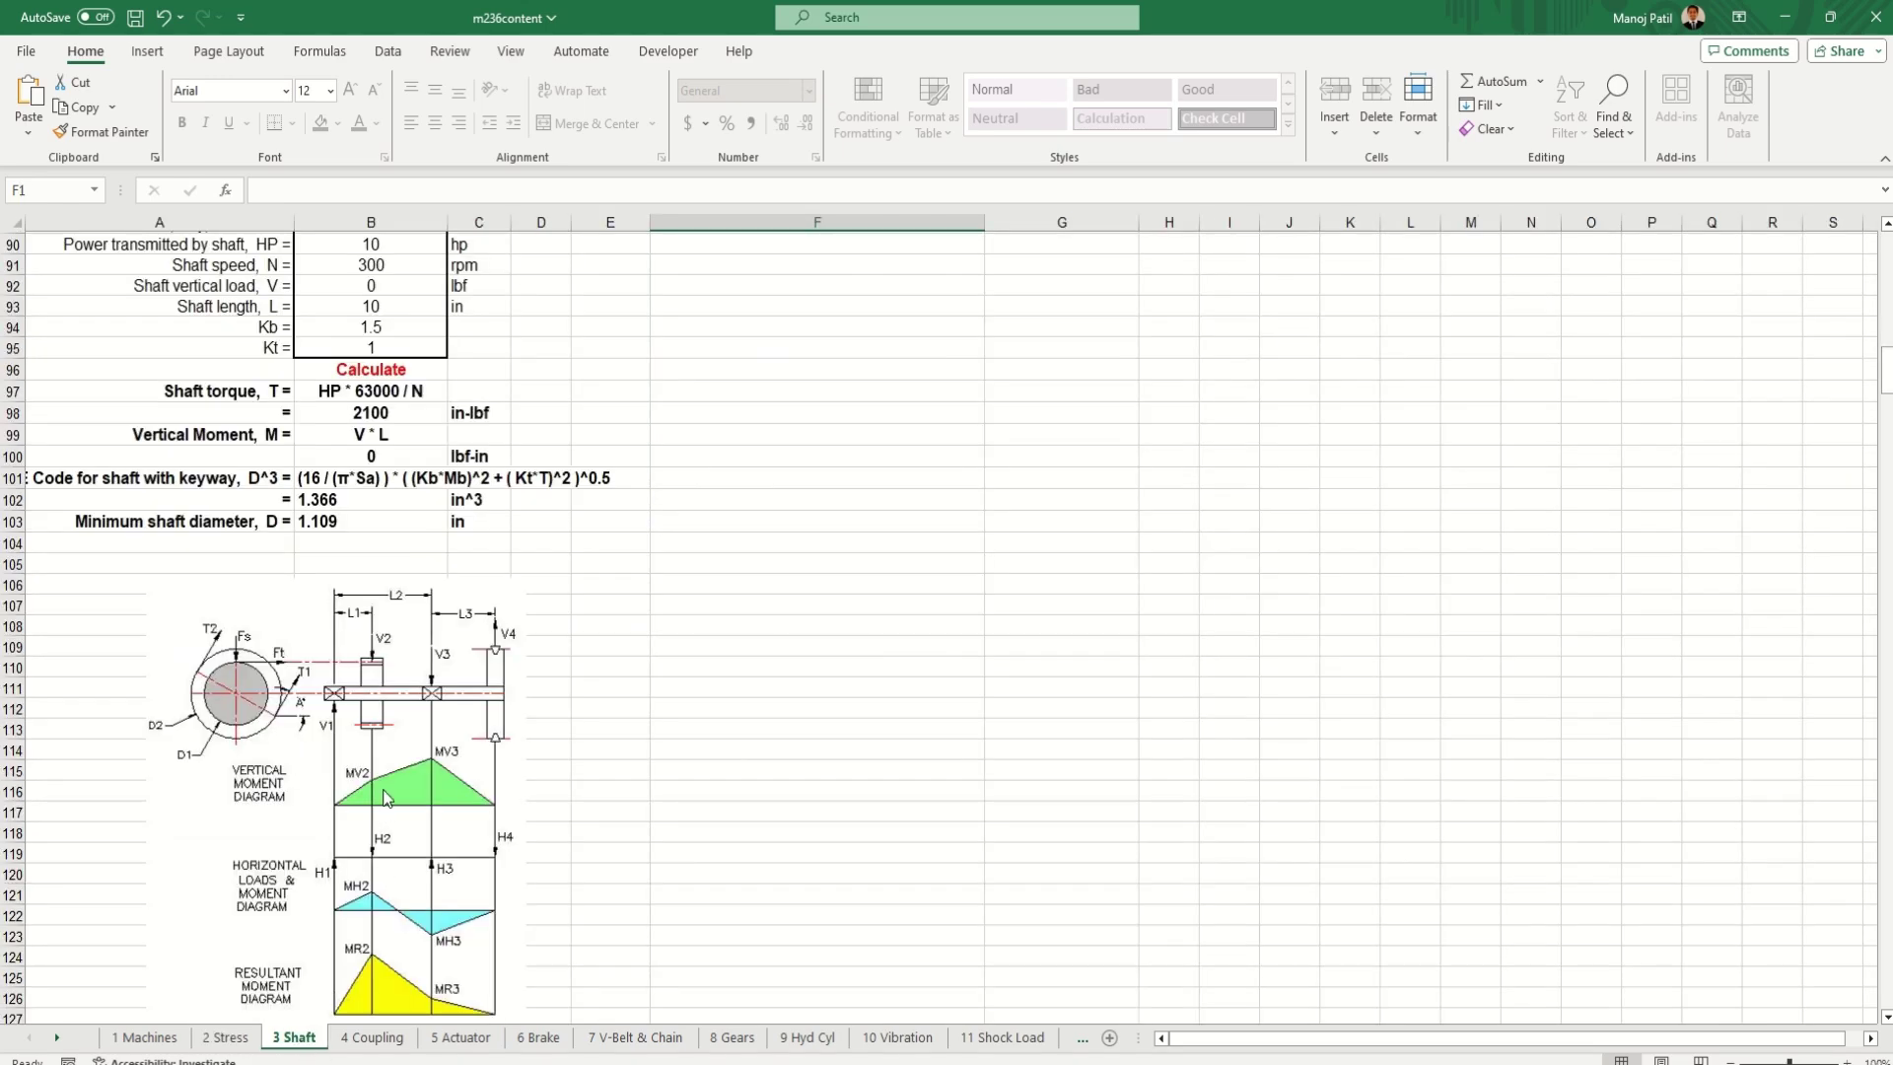
scroll(456, 725, up, 9)
scroll(456, 717, up, 20)
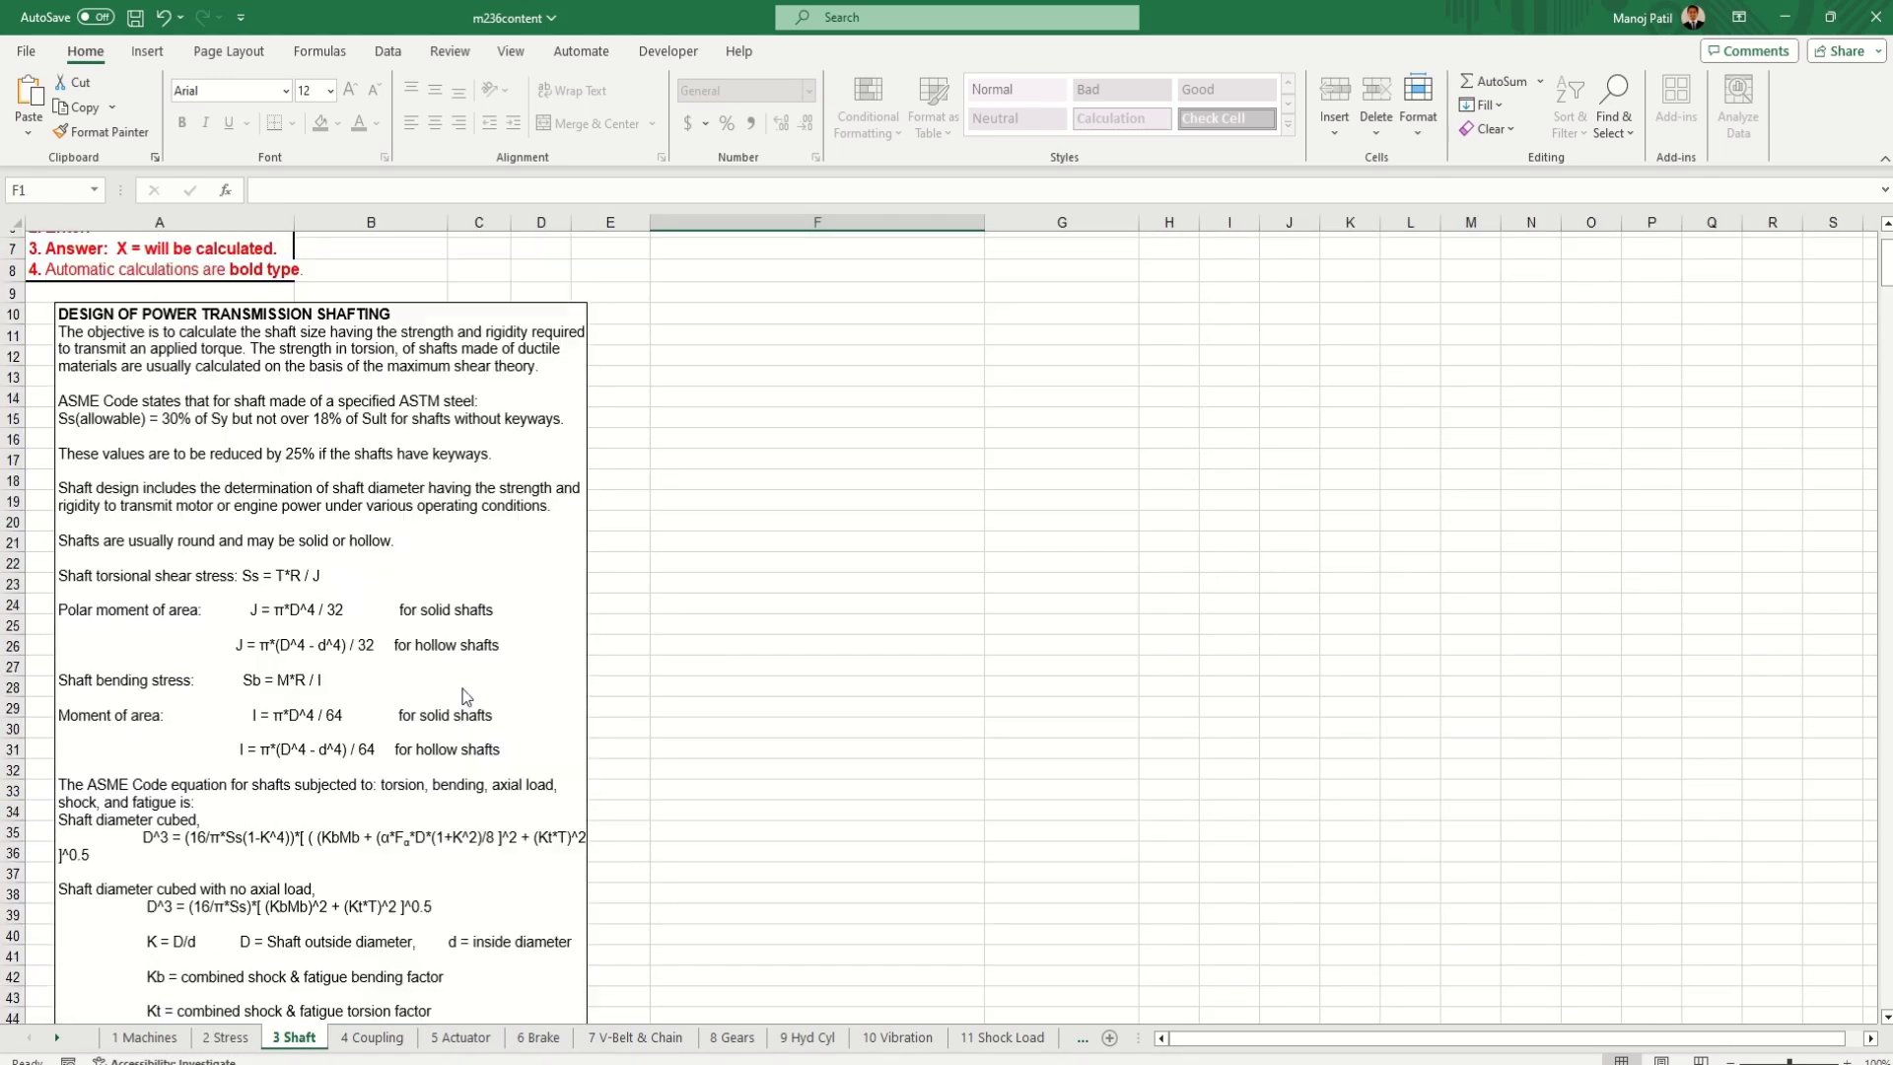
scroll(278, 582, down, 3)
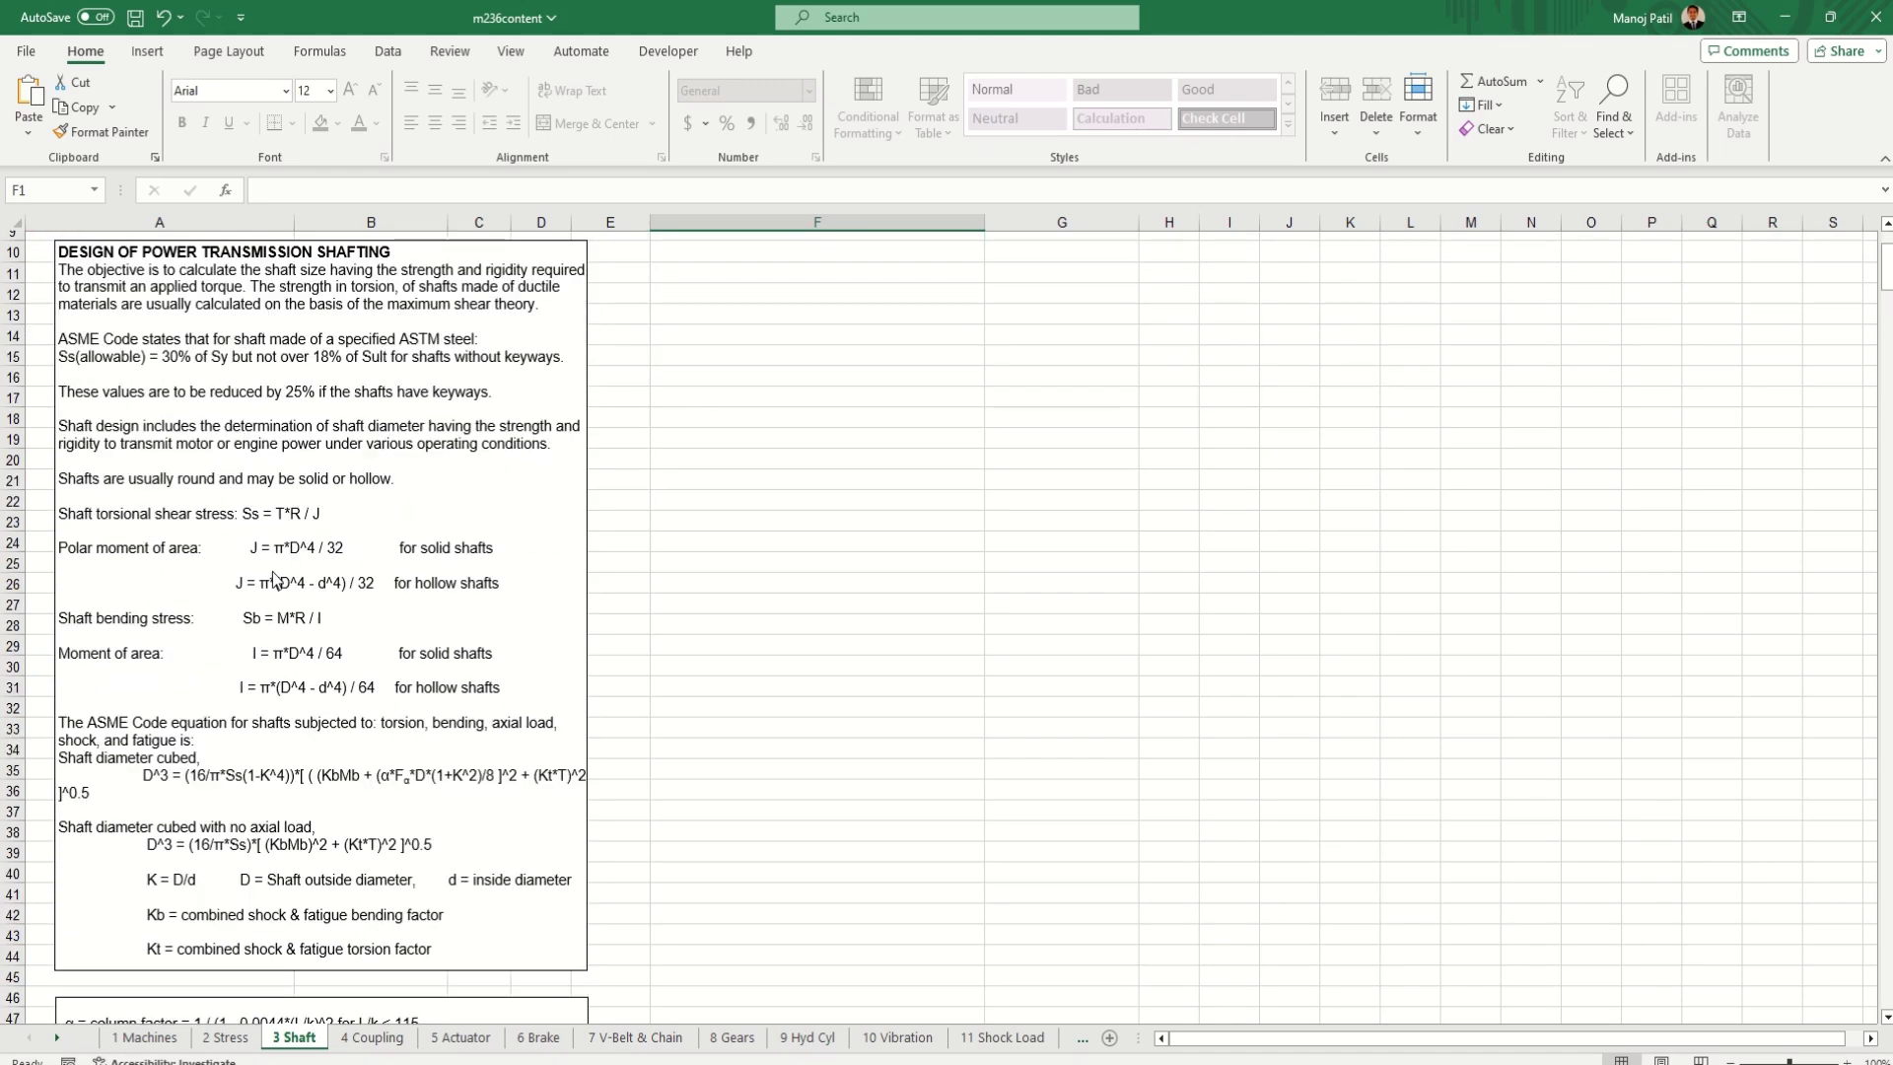
scroll(209, 567, up, 3)
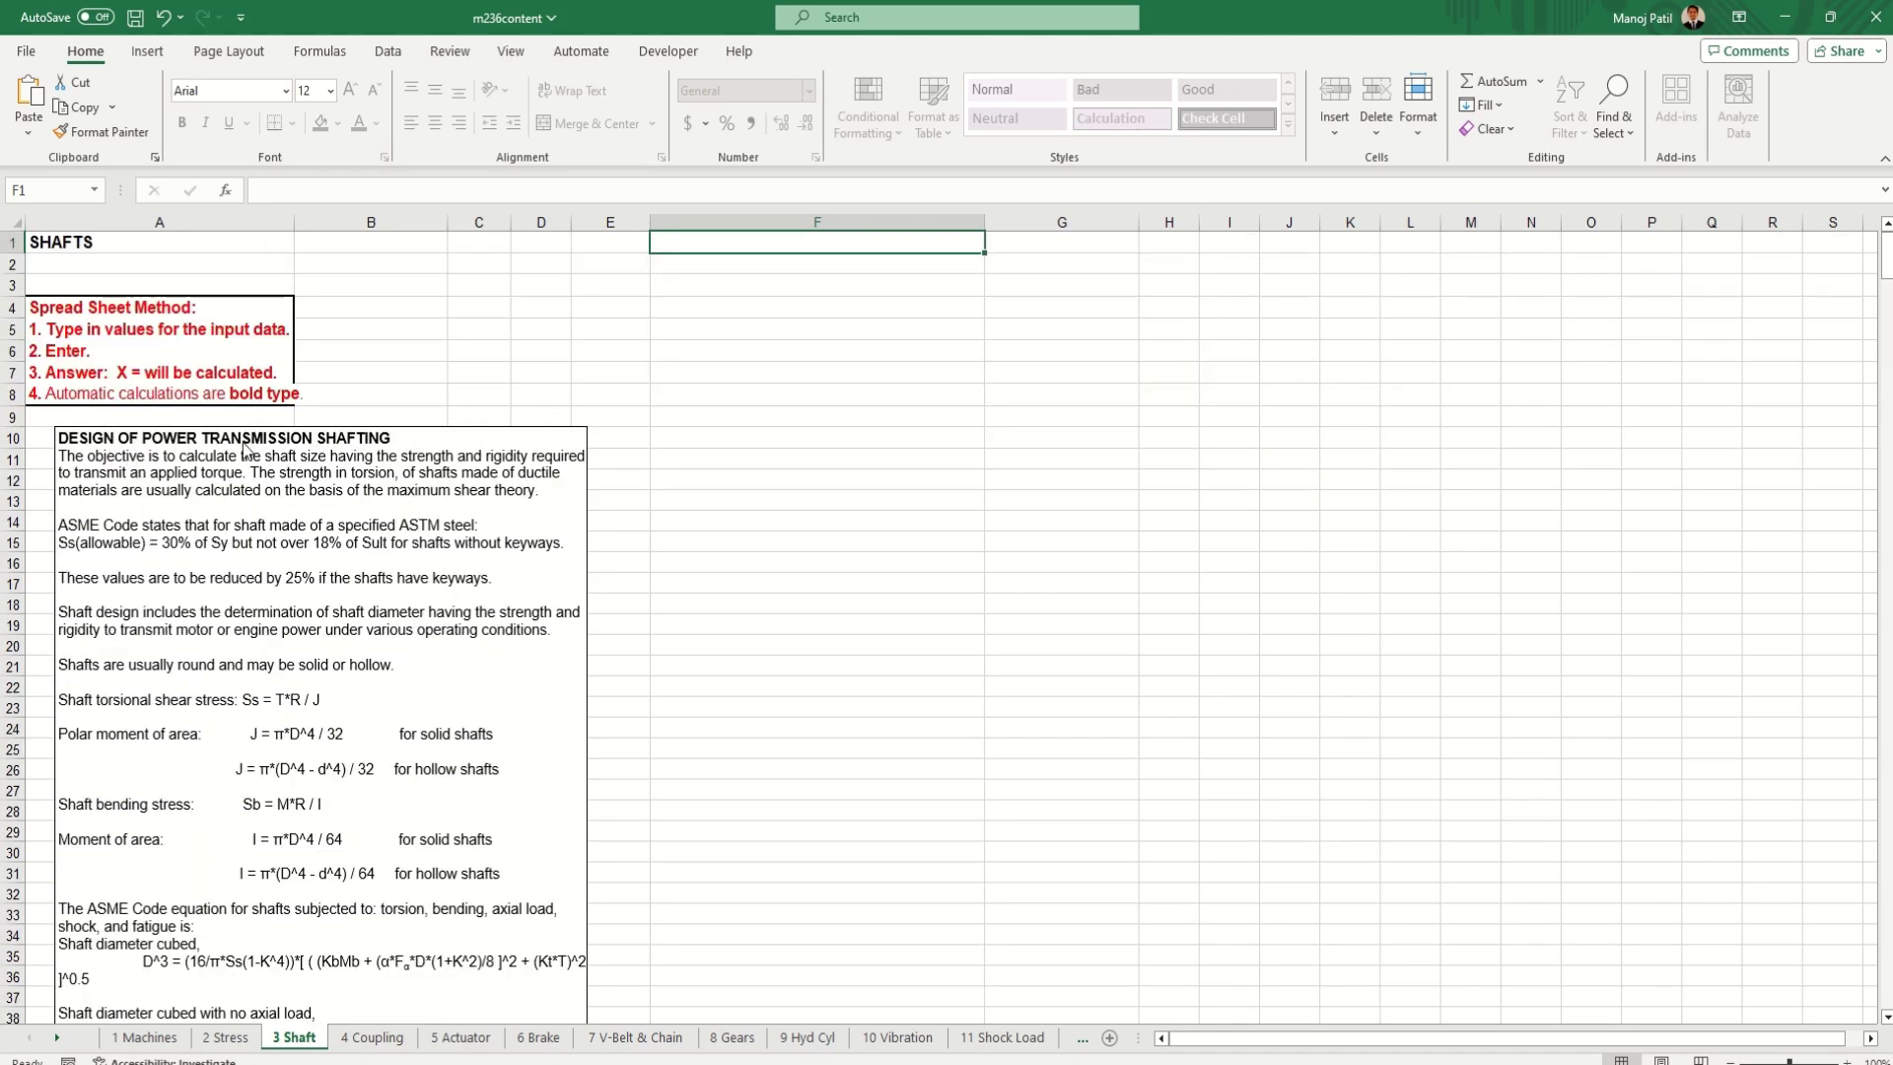
scroll(312, 523, down, 2)
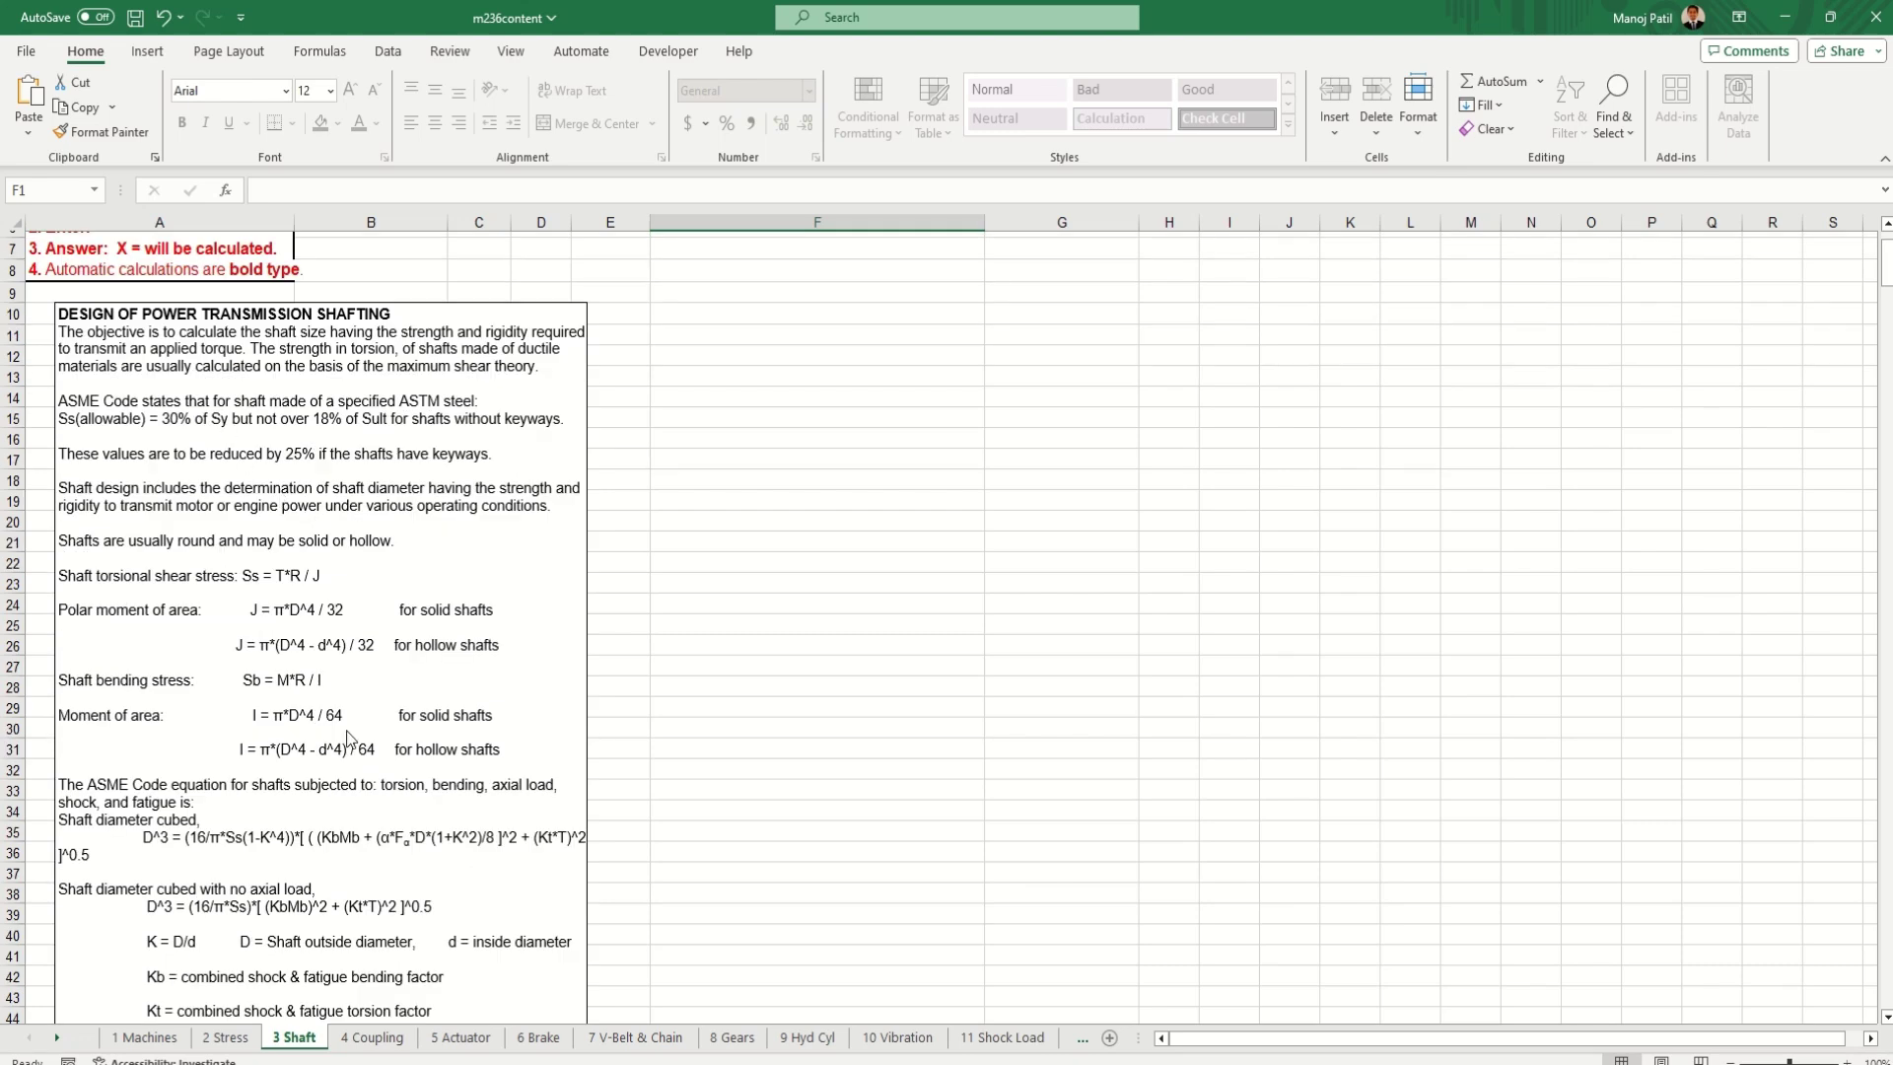
scroll(357, 588, down, 15)
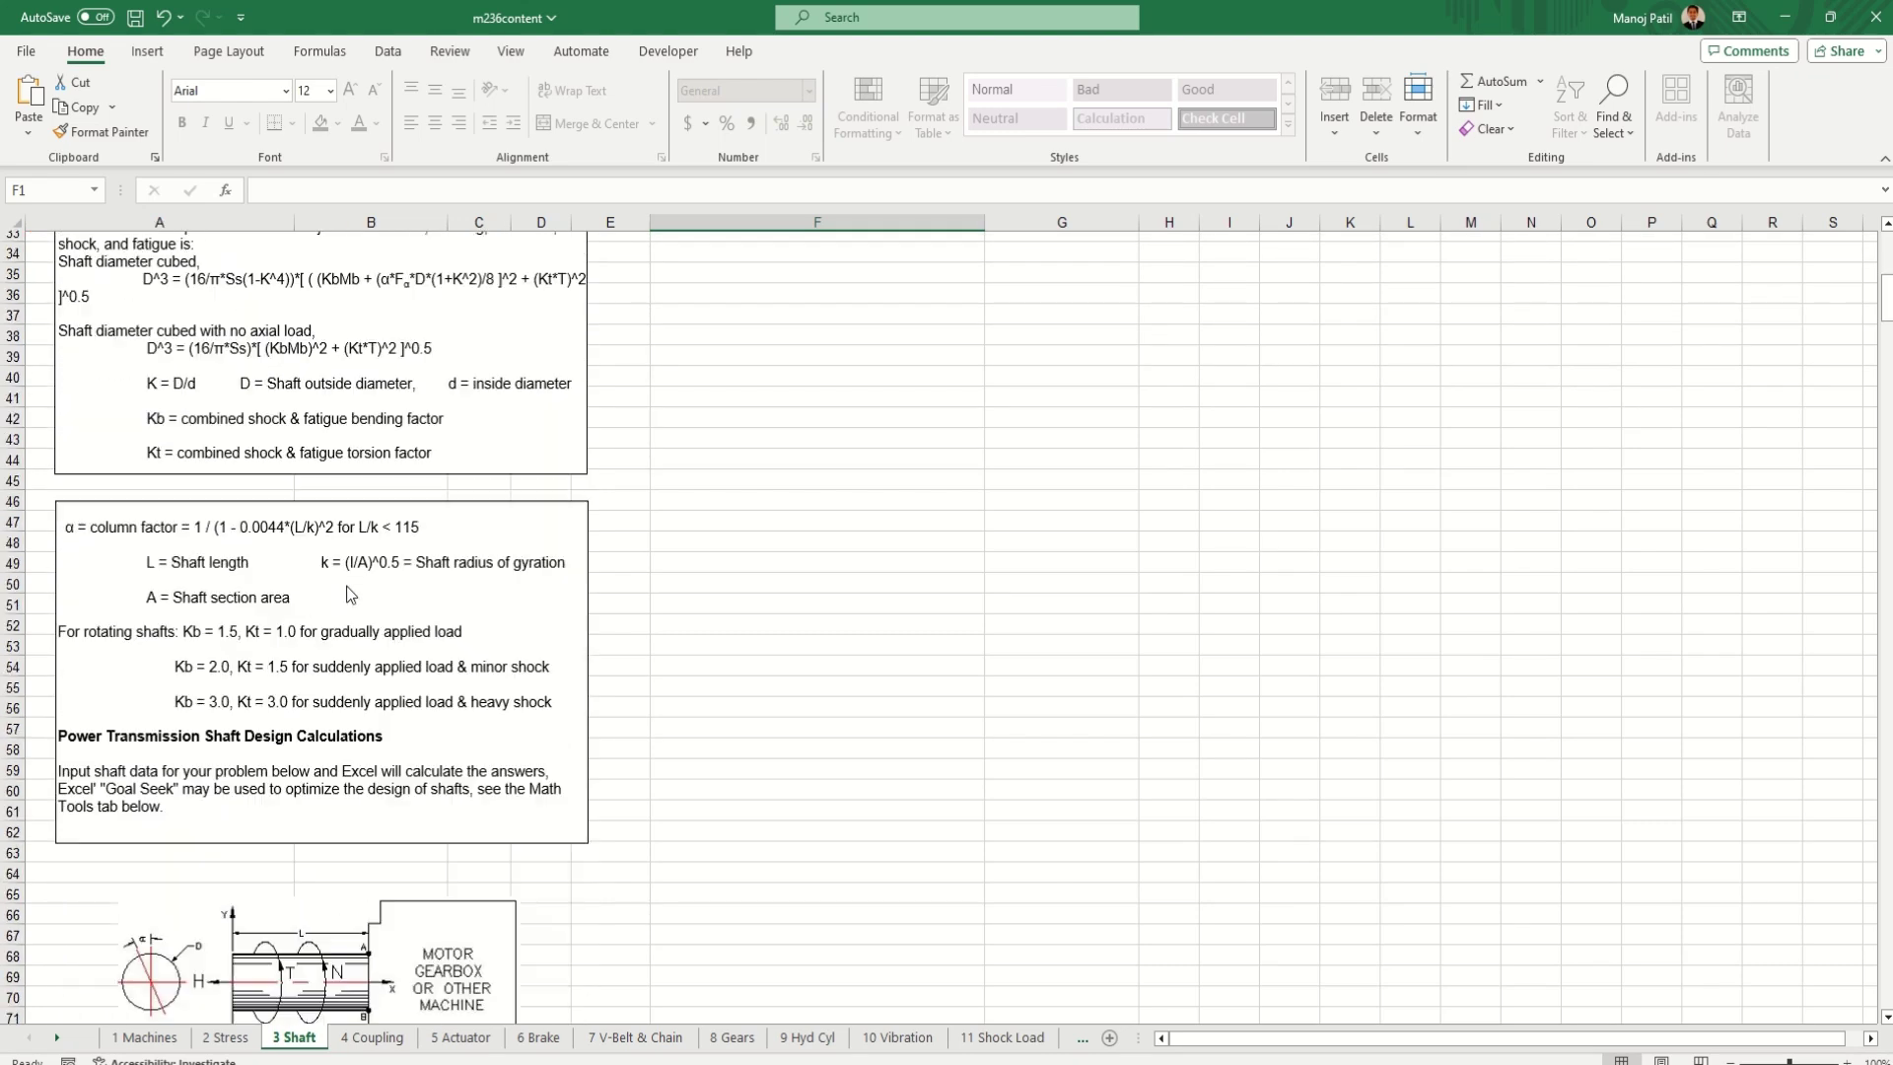
scroll(347, 593, down, 4)
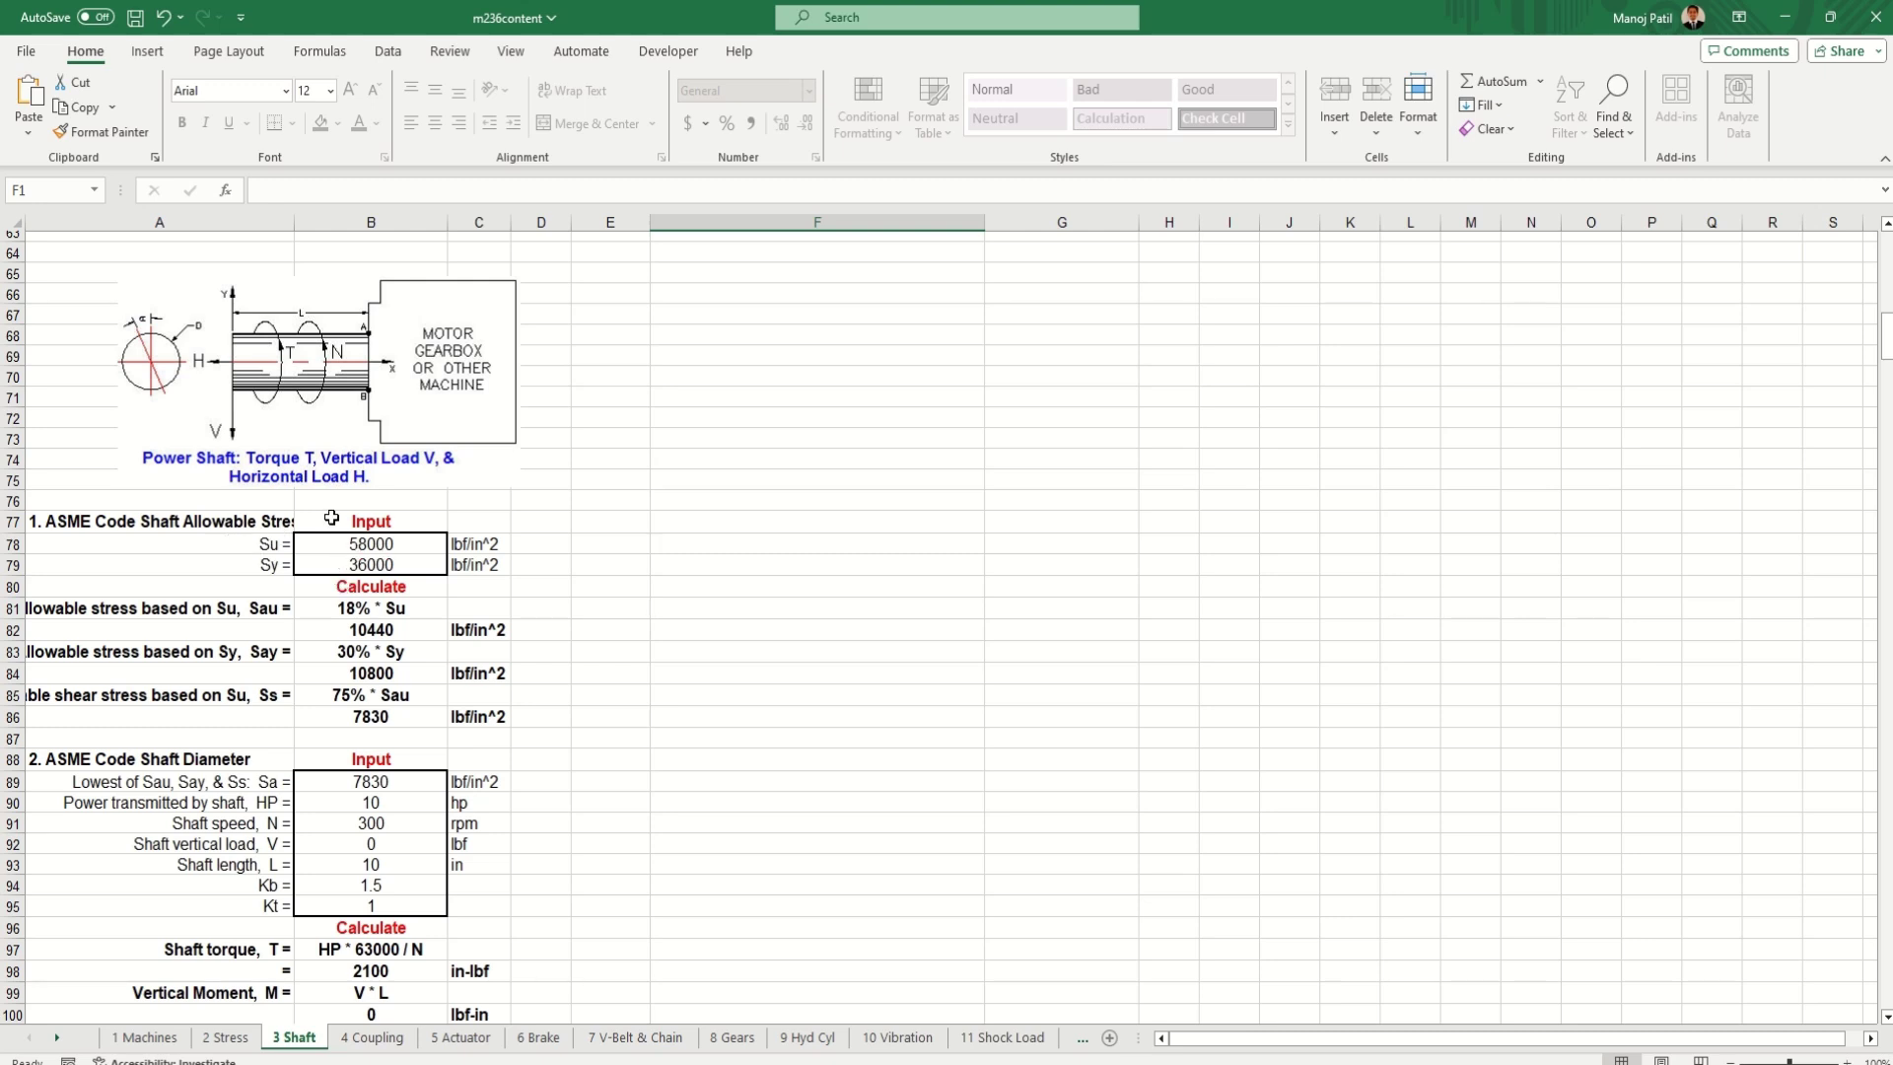
scroll(371, 483, down, 8)
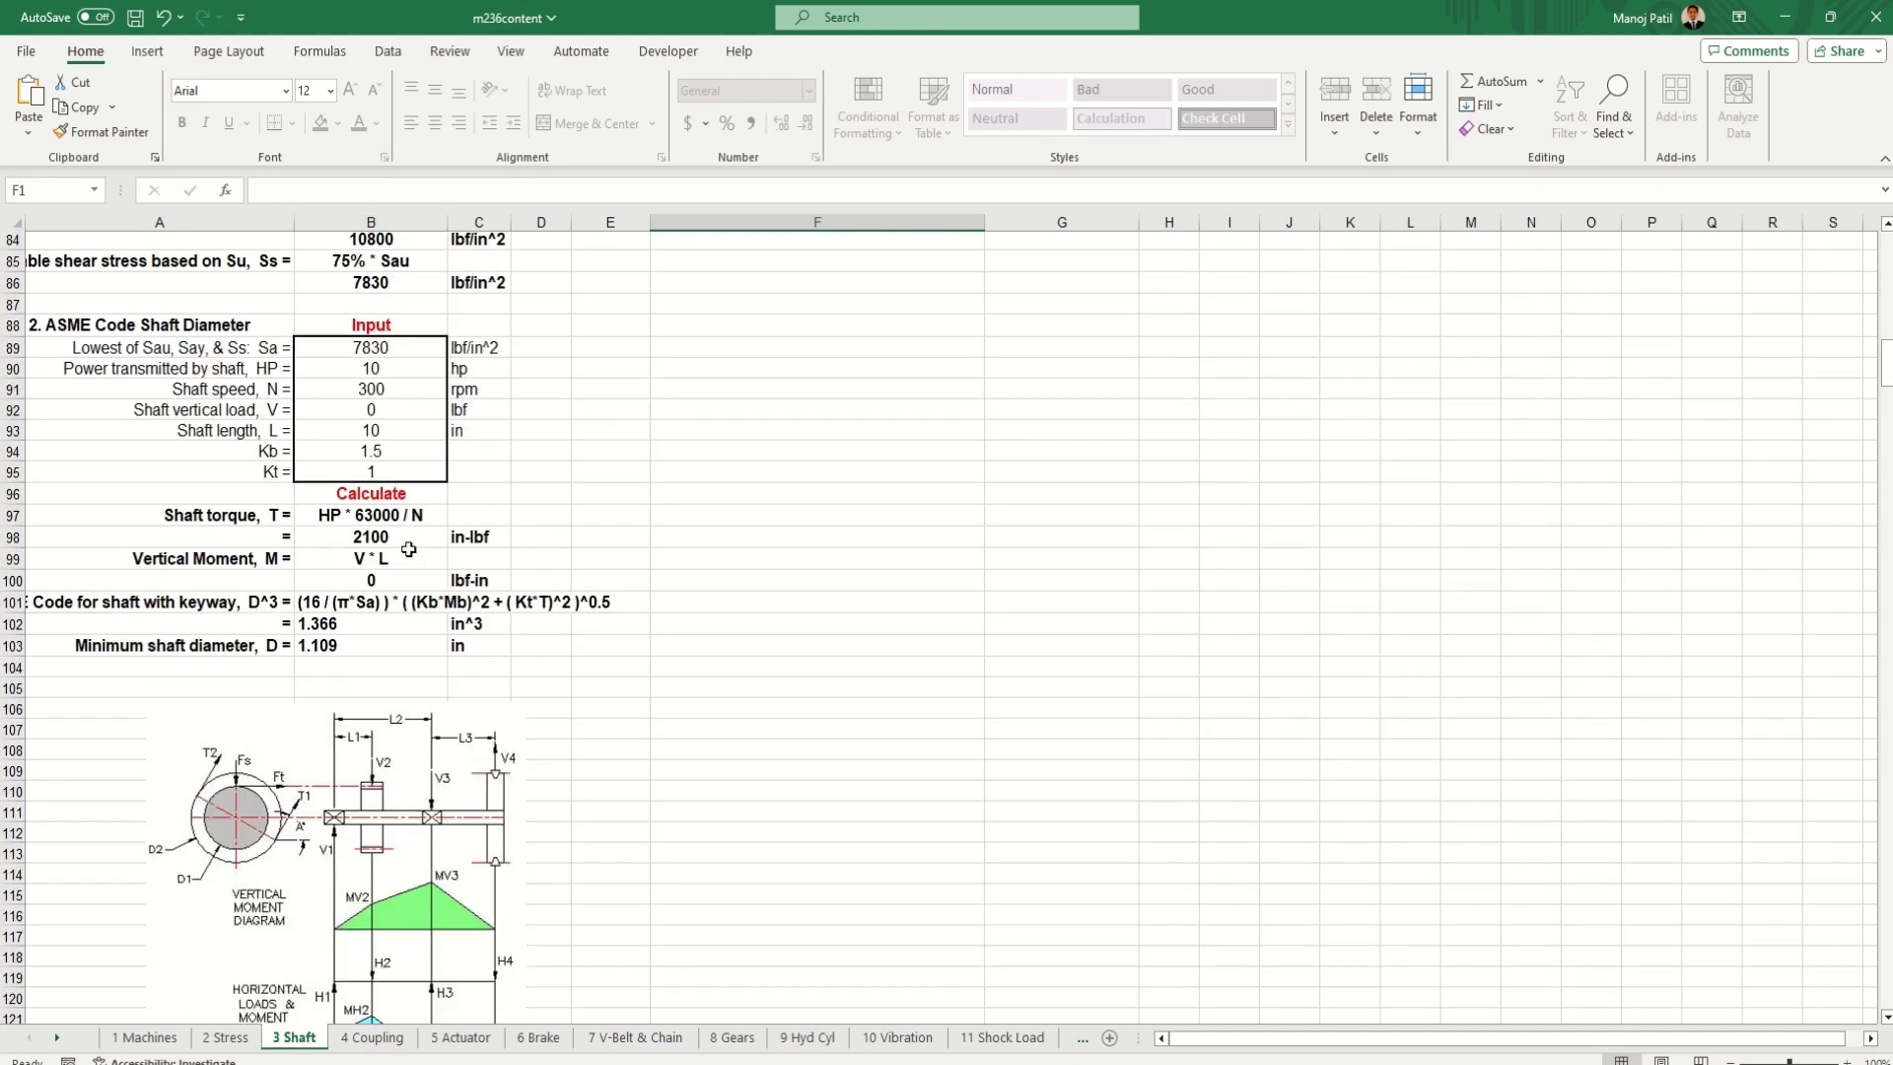
scroll(413, 555, down, 9)
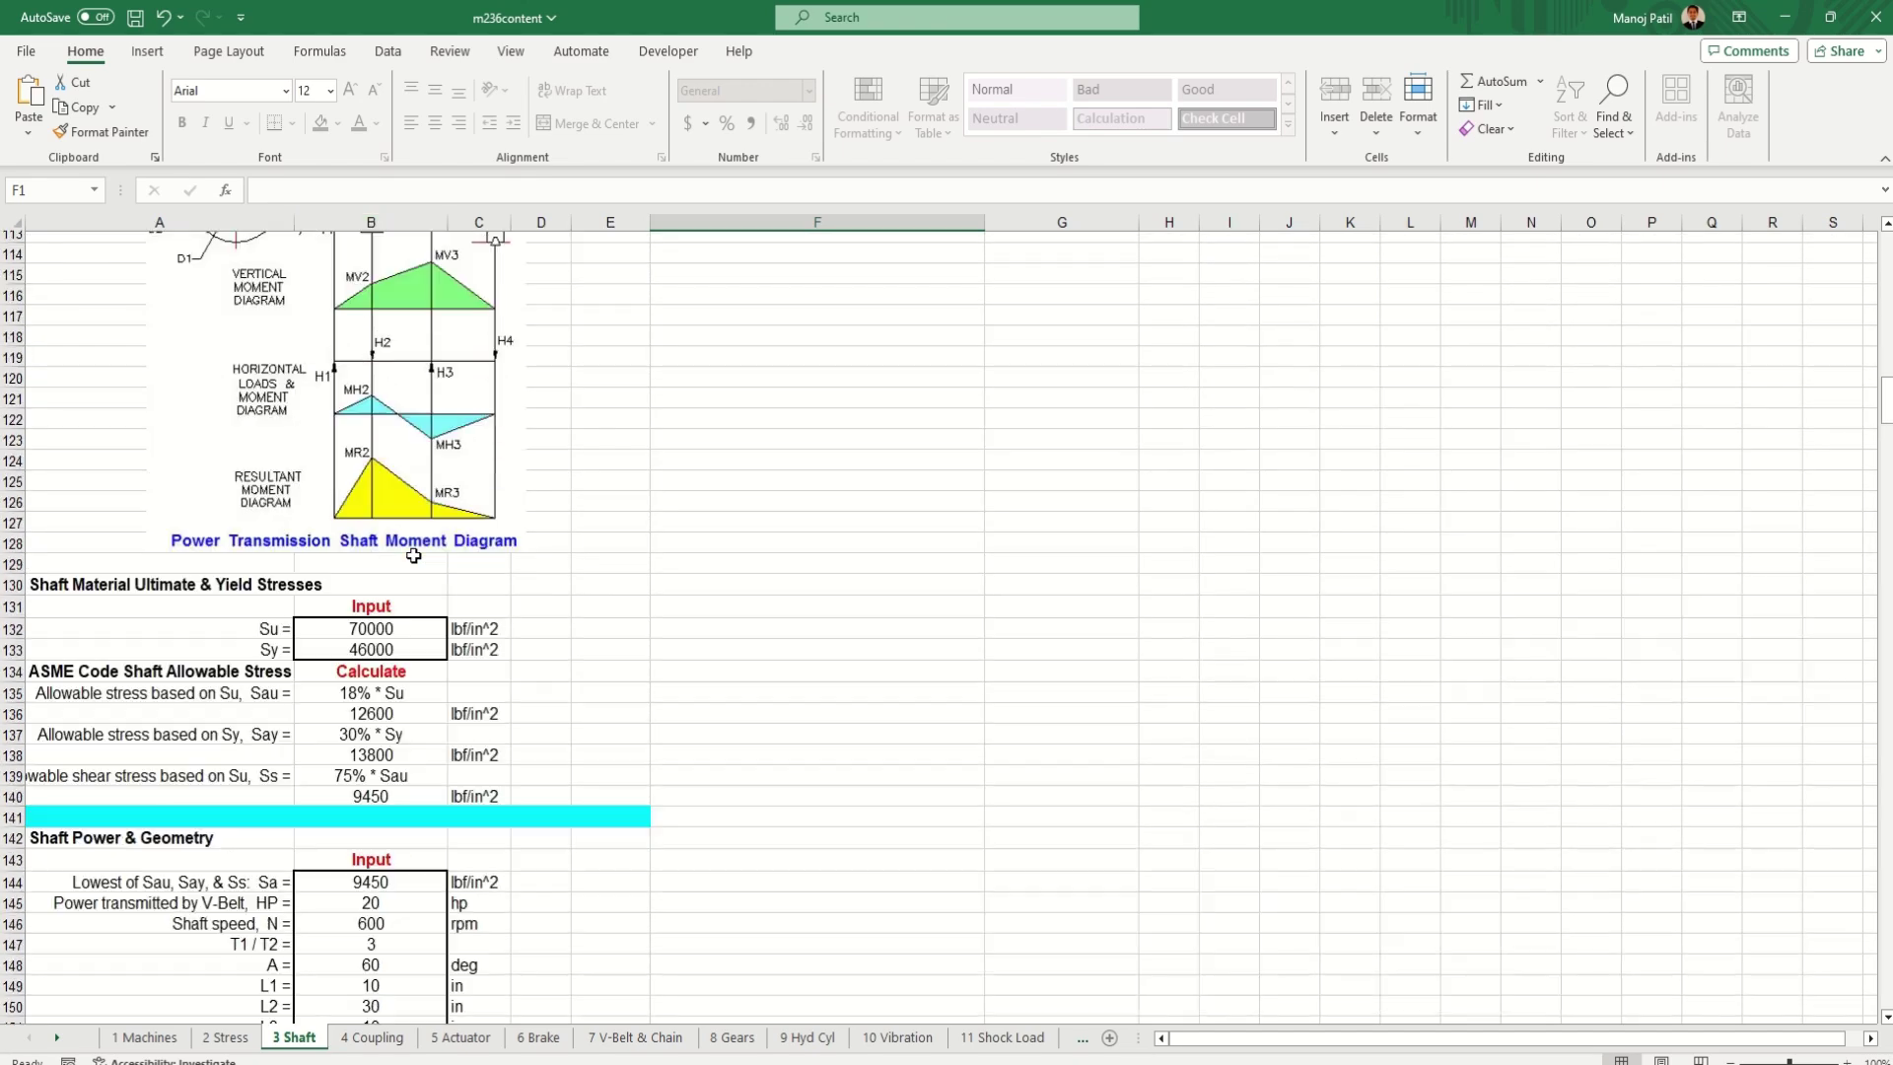
scroll(424, 559, down, 4)
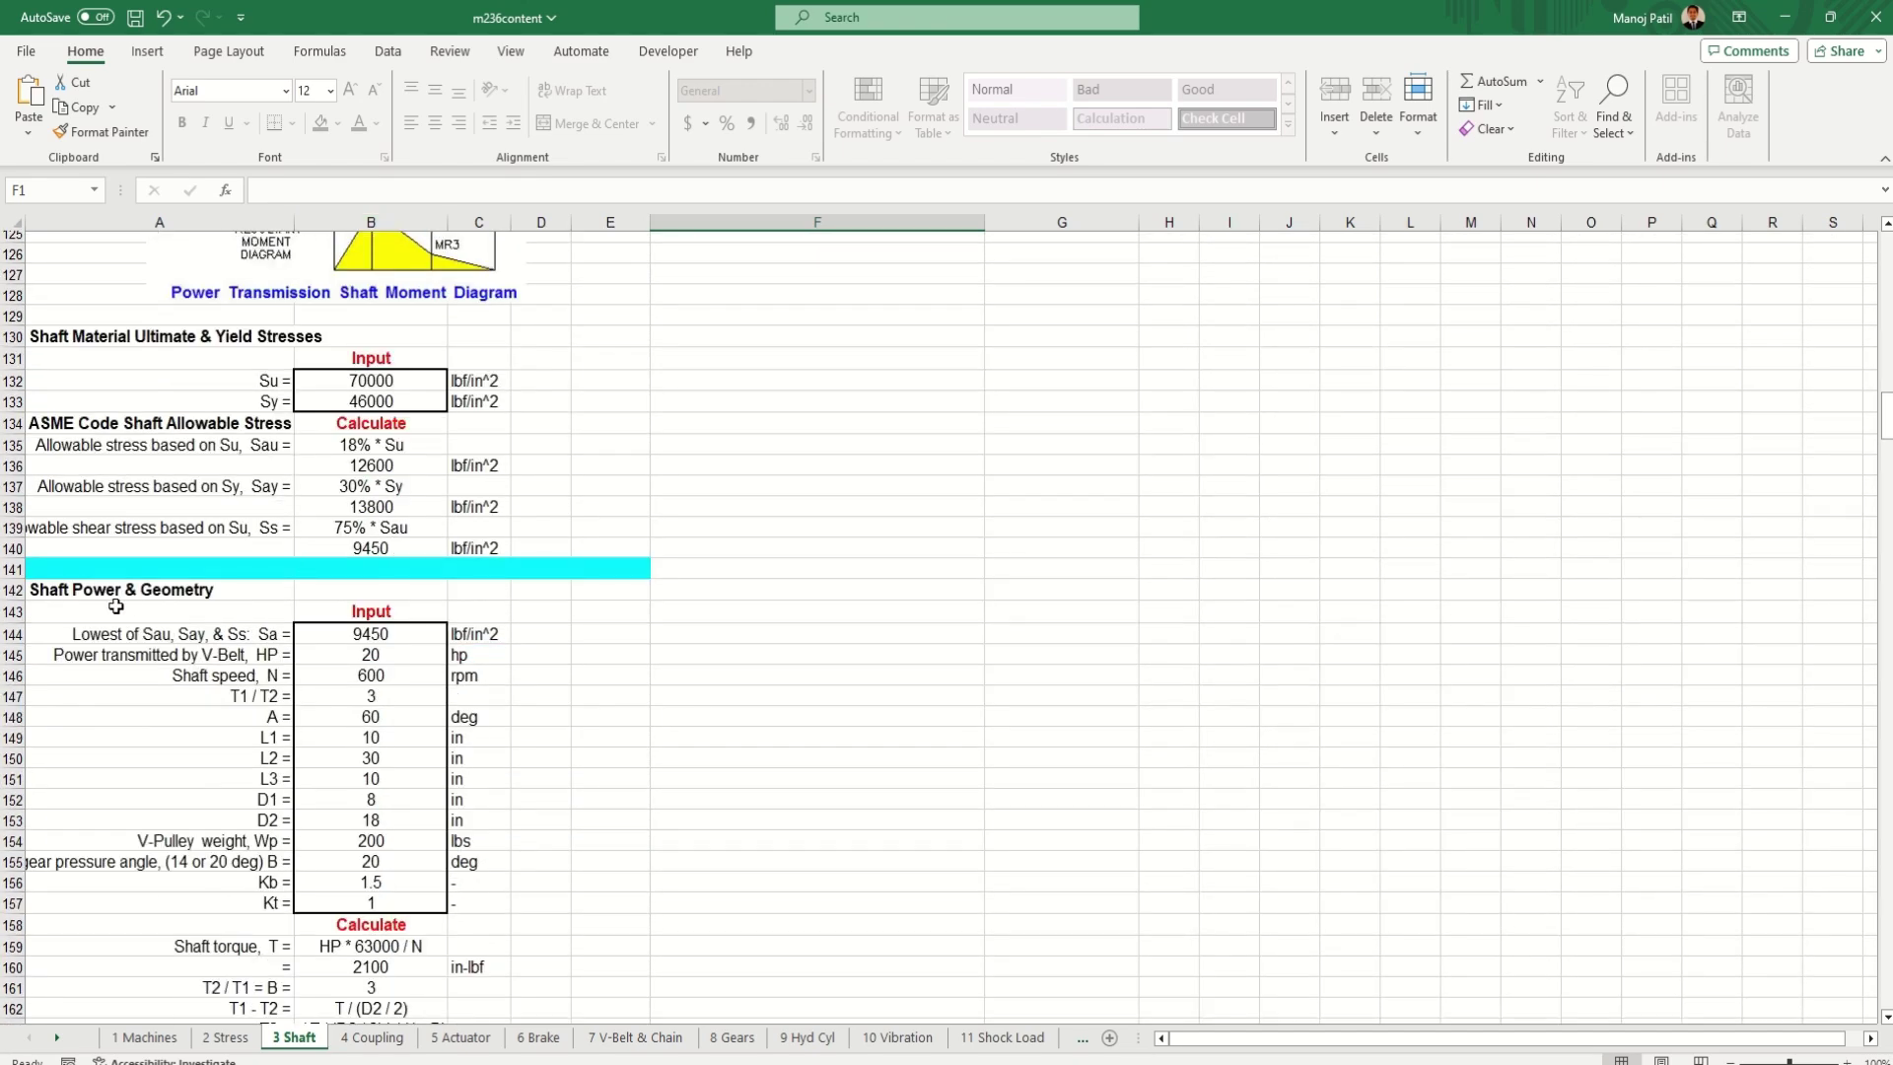
scroll(381, 646, down, 4)
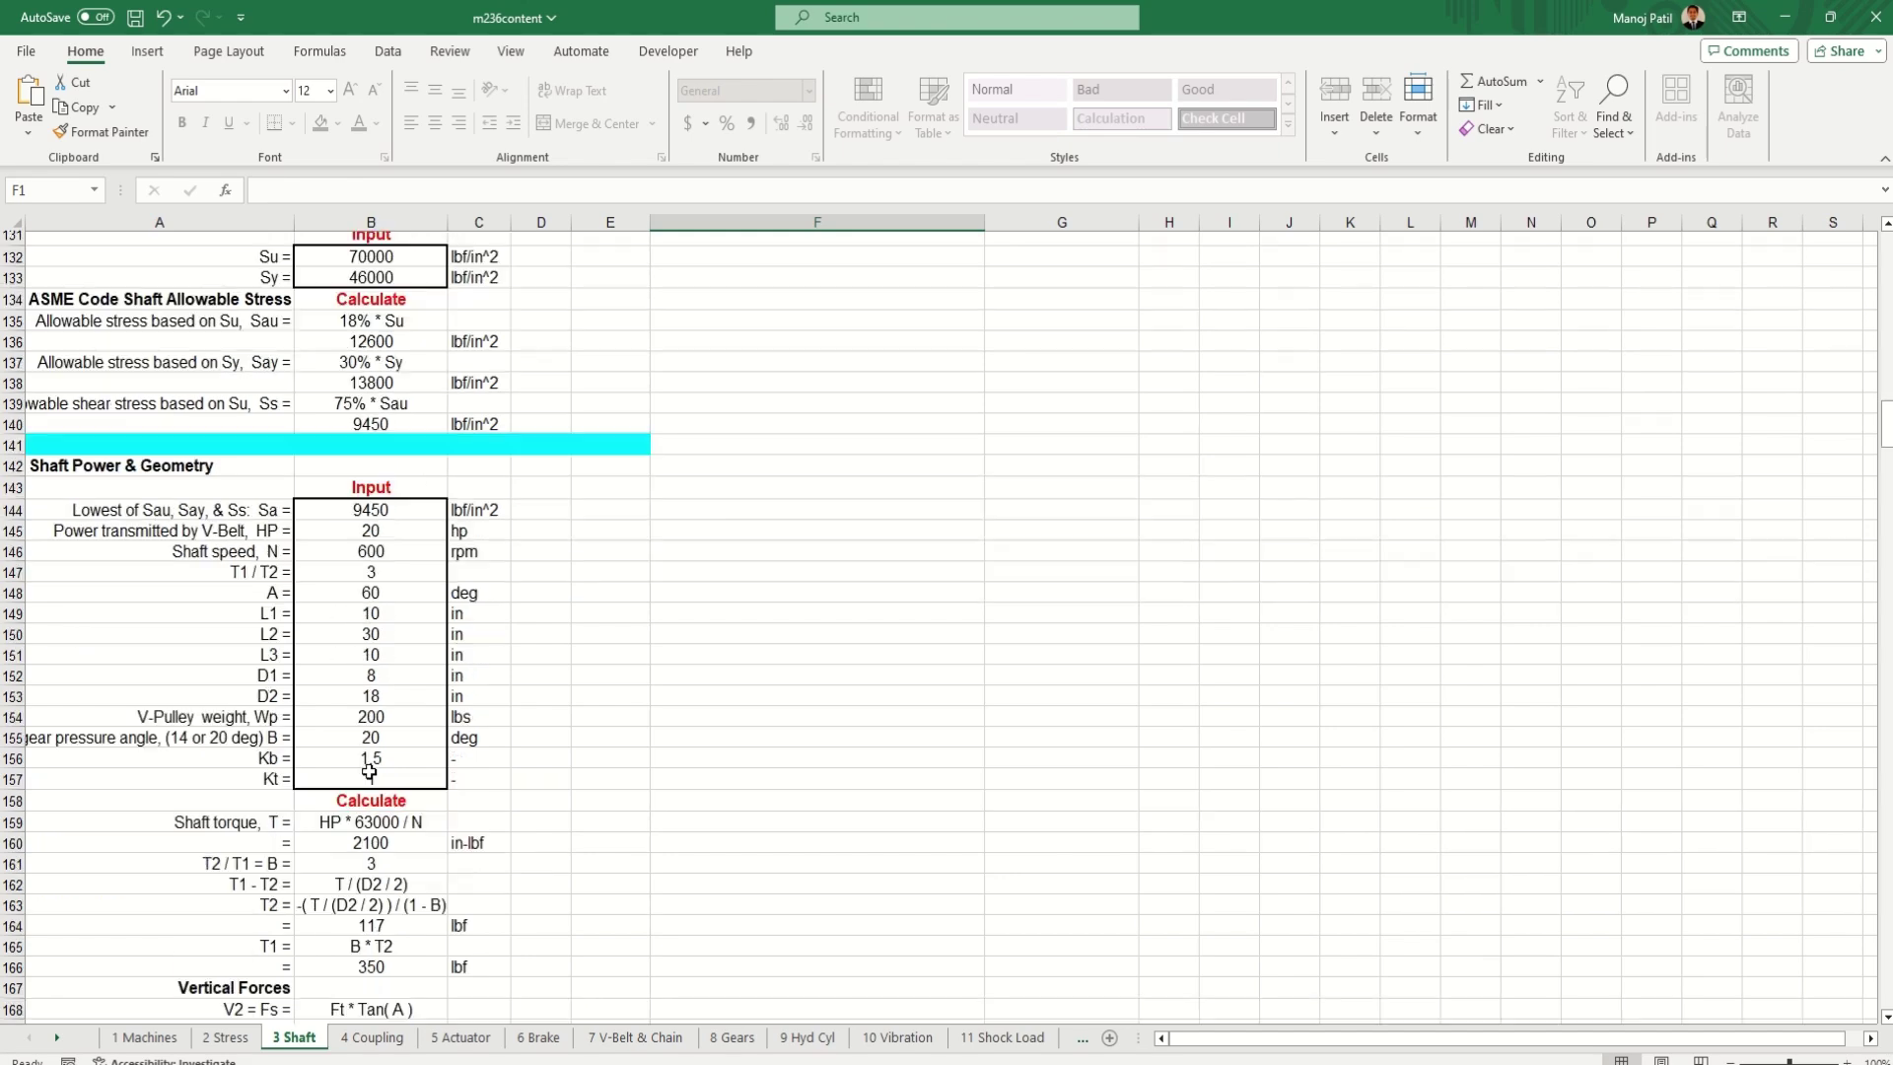
scroll(390, 686, up, 6)
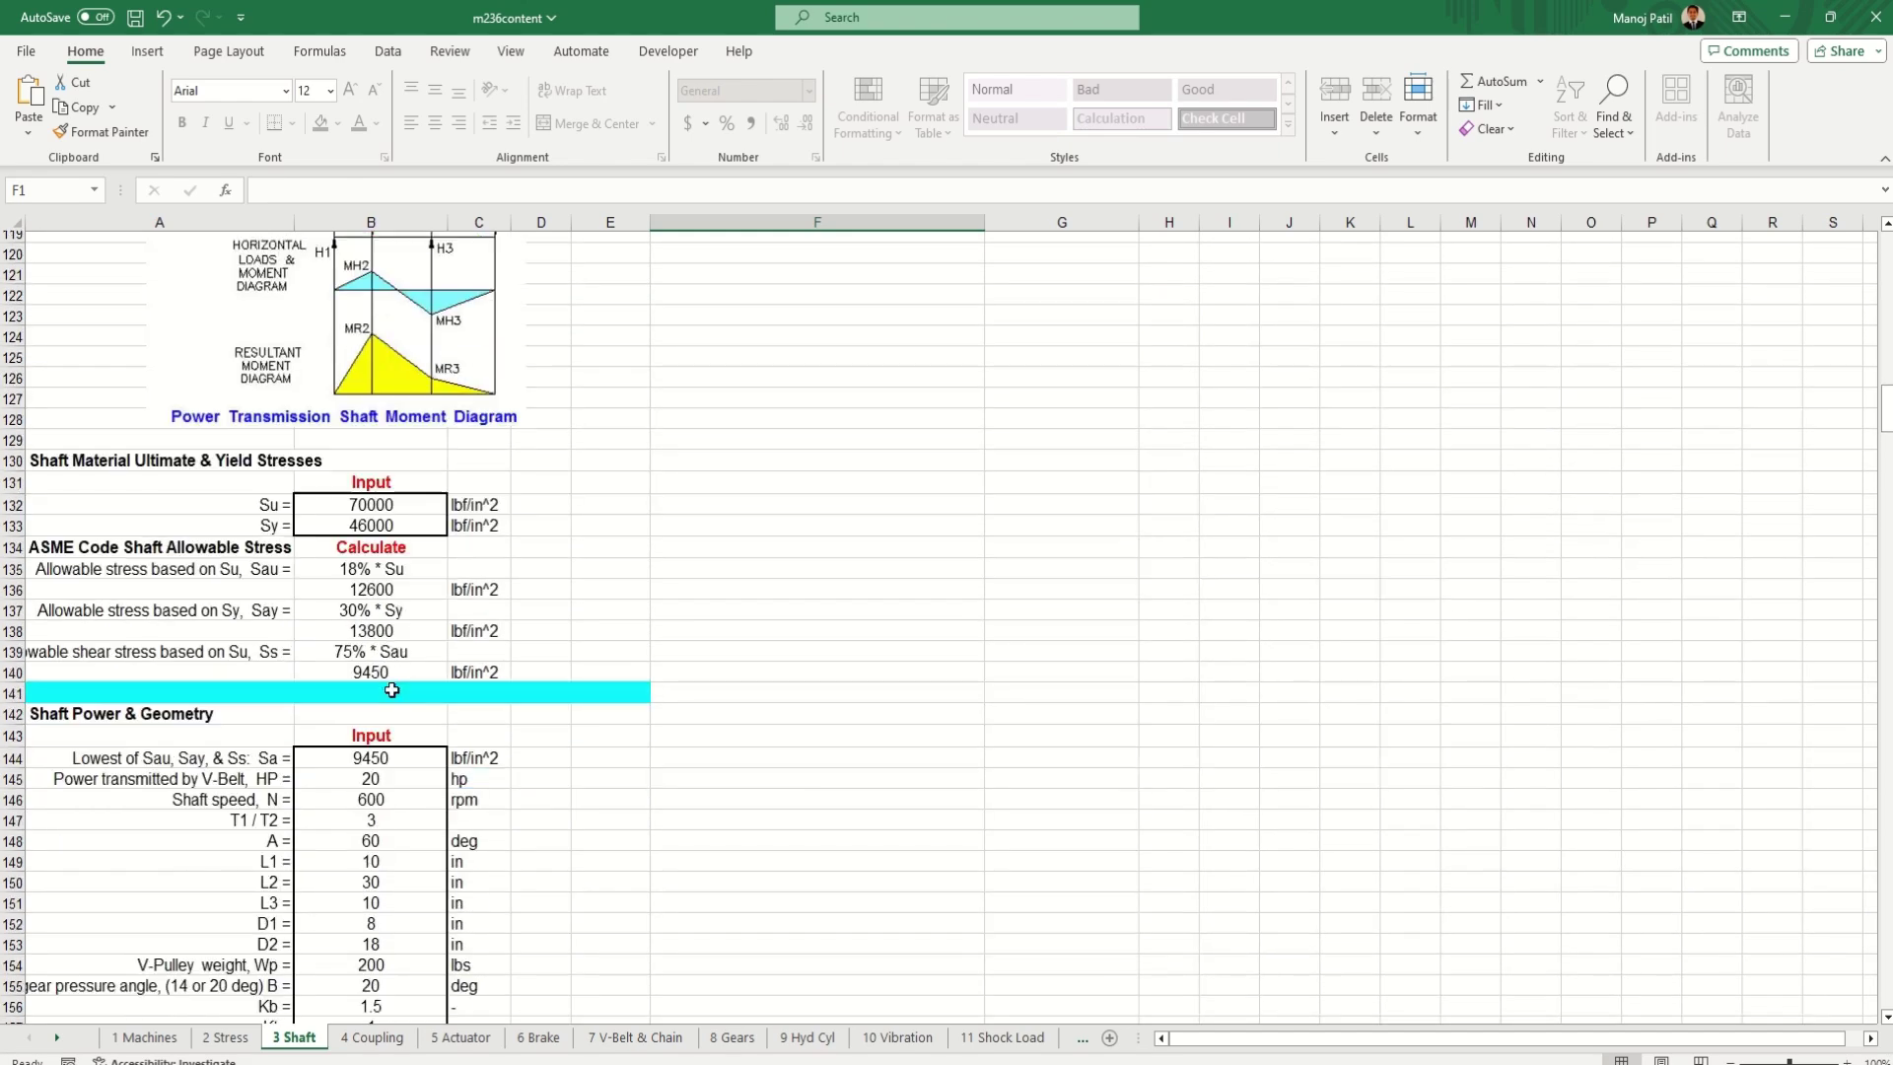
scroll(392, 690, up, 5)
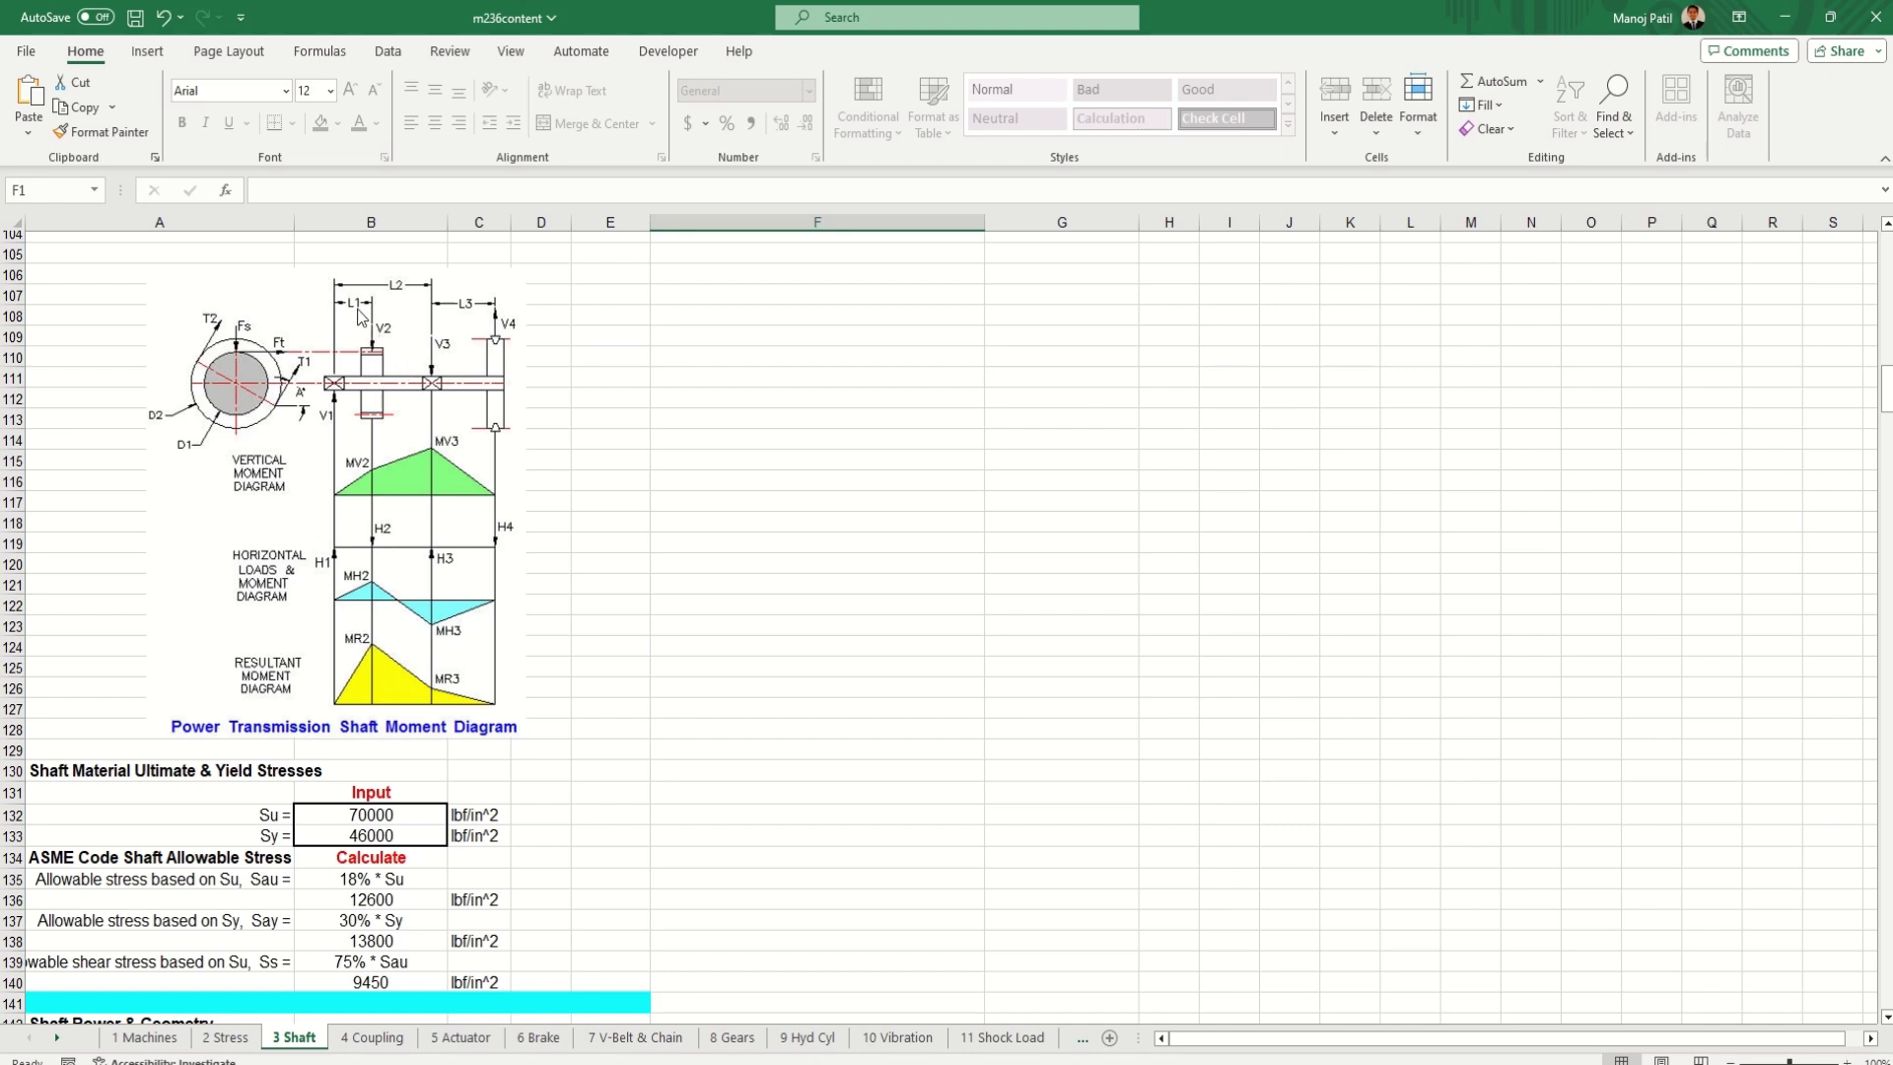
scroll(401, 642, down, 19)
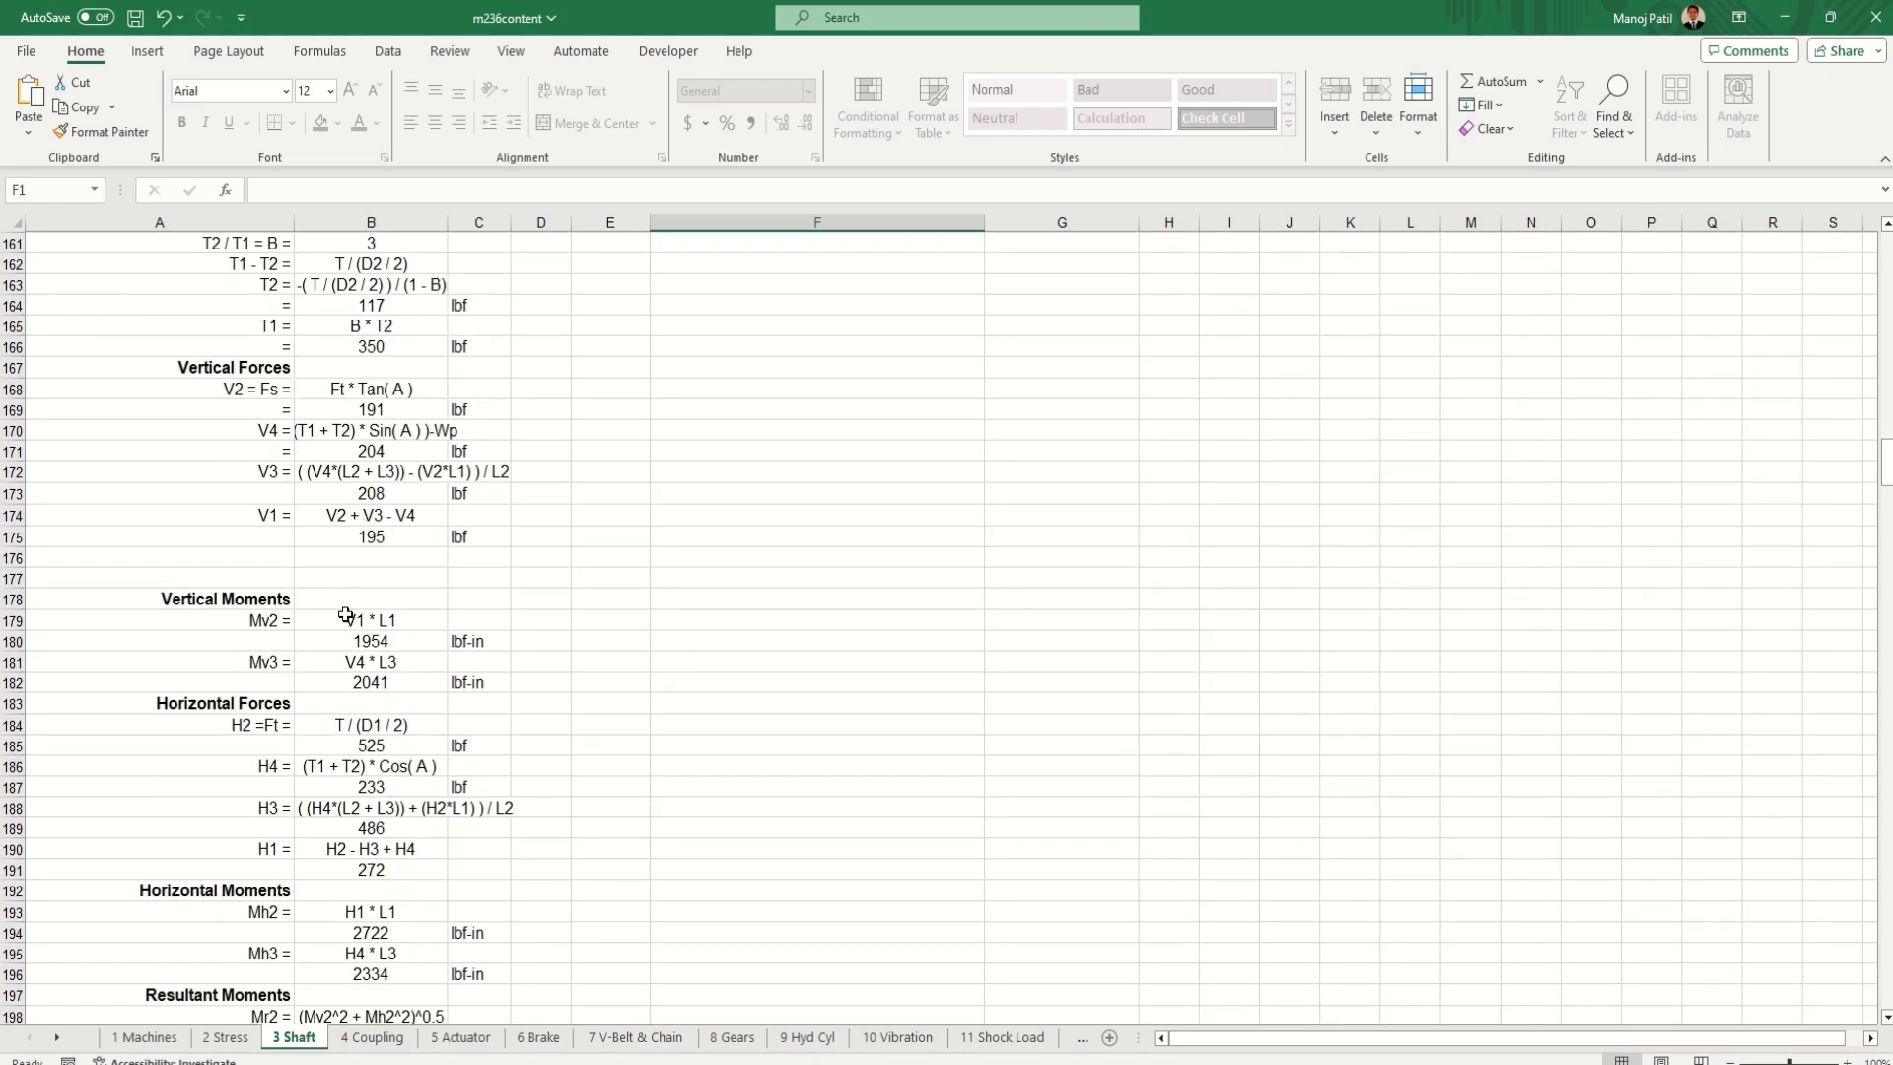
scroll(346, 615, down, 9)
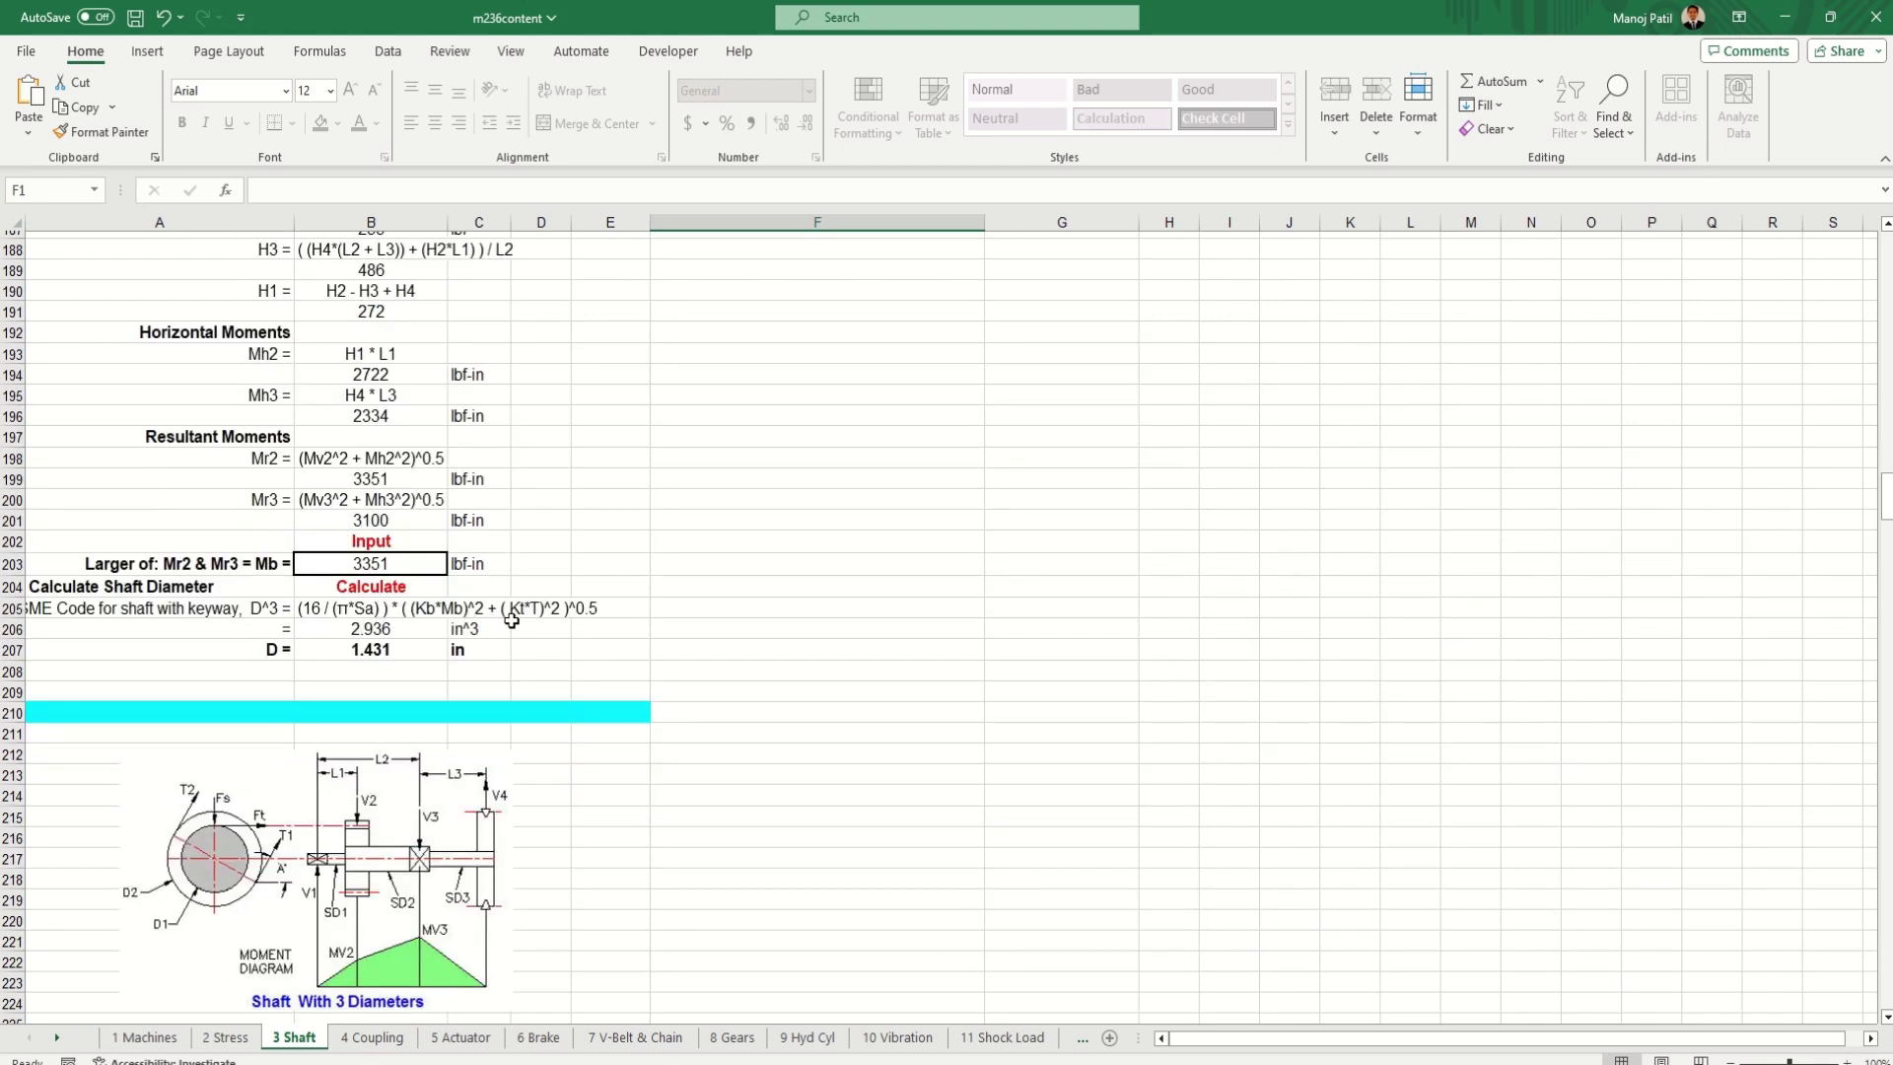
scroll(522, 616, down, 20)
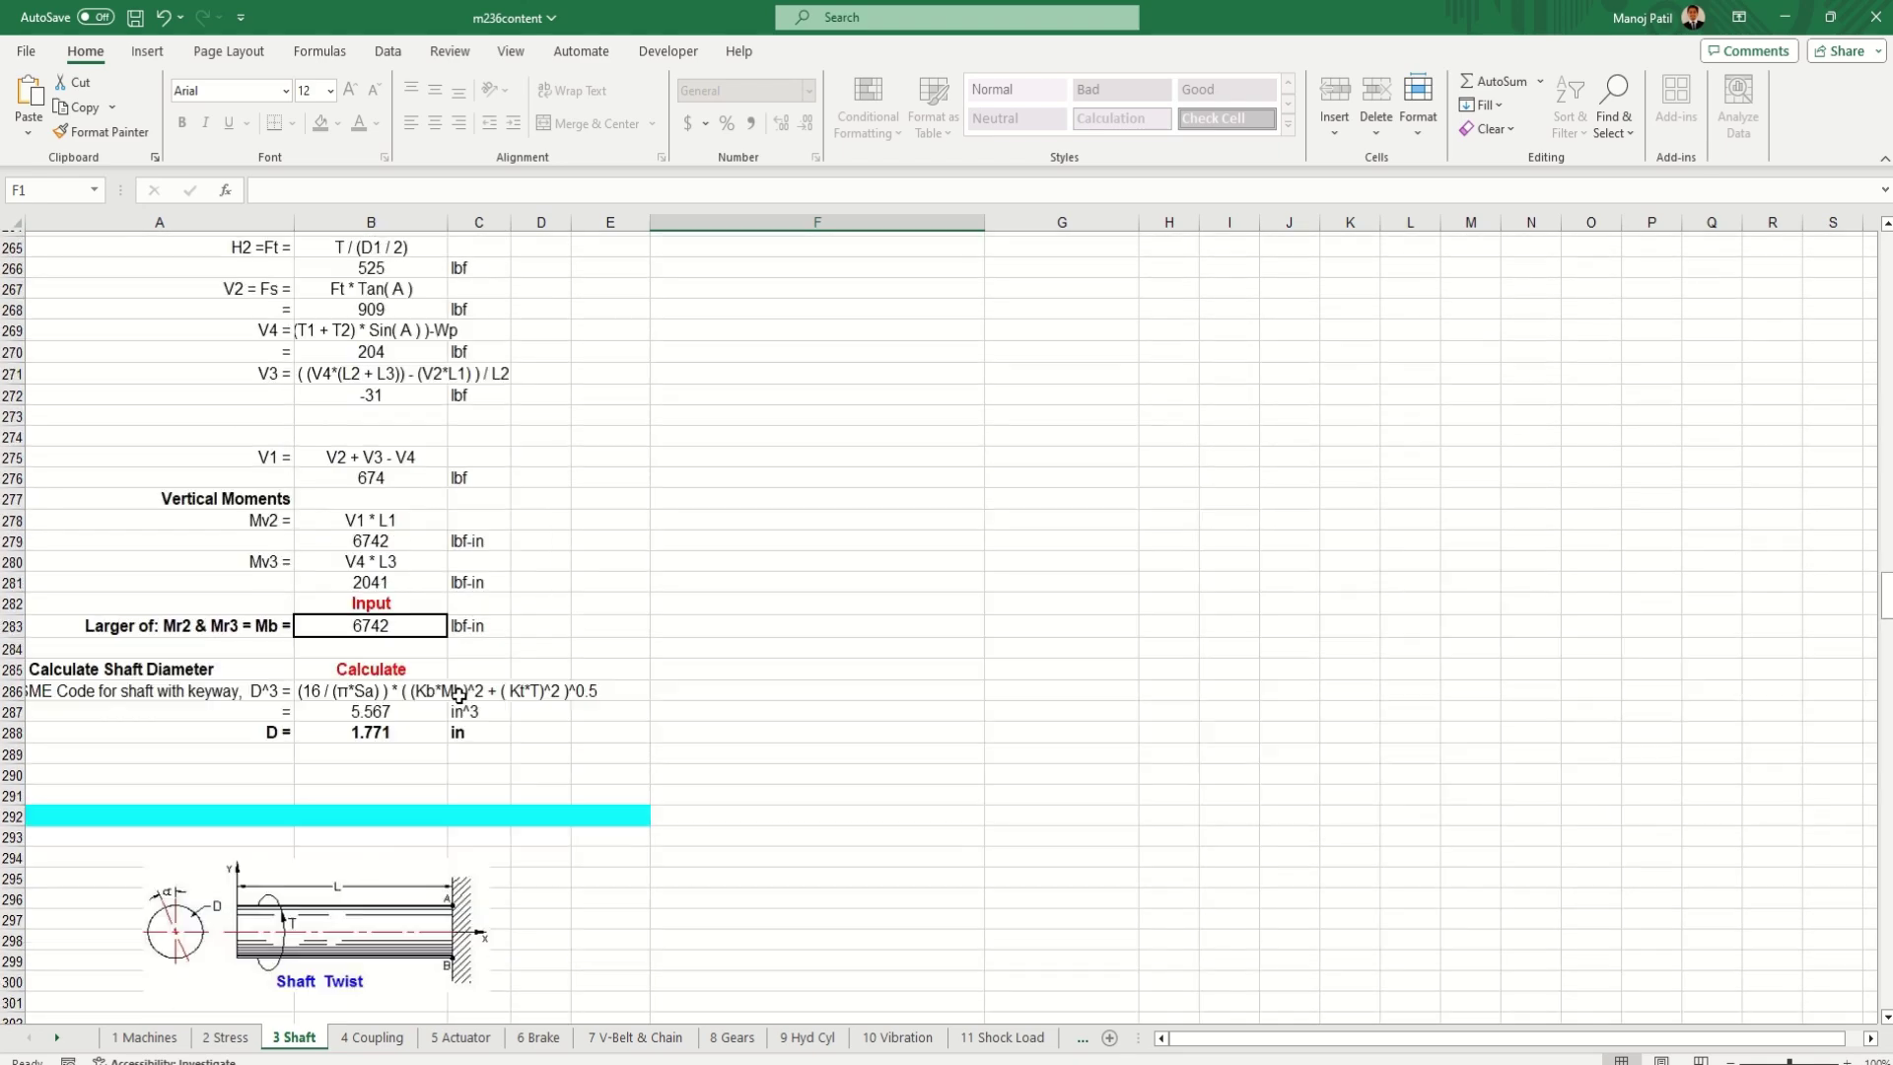
scroll(460, 696, down, 20)
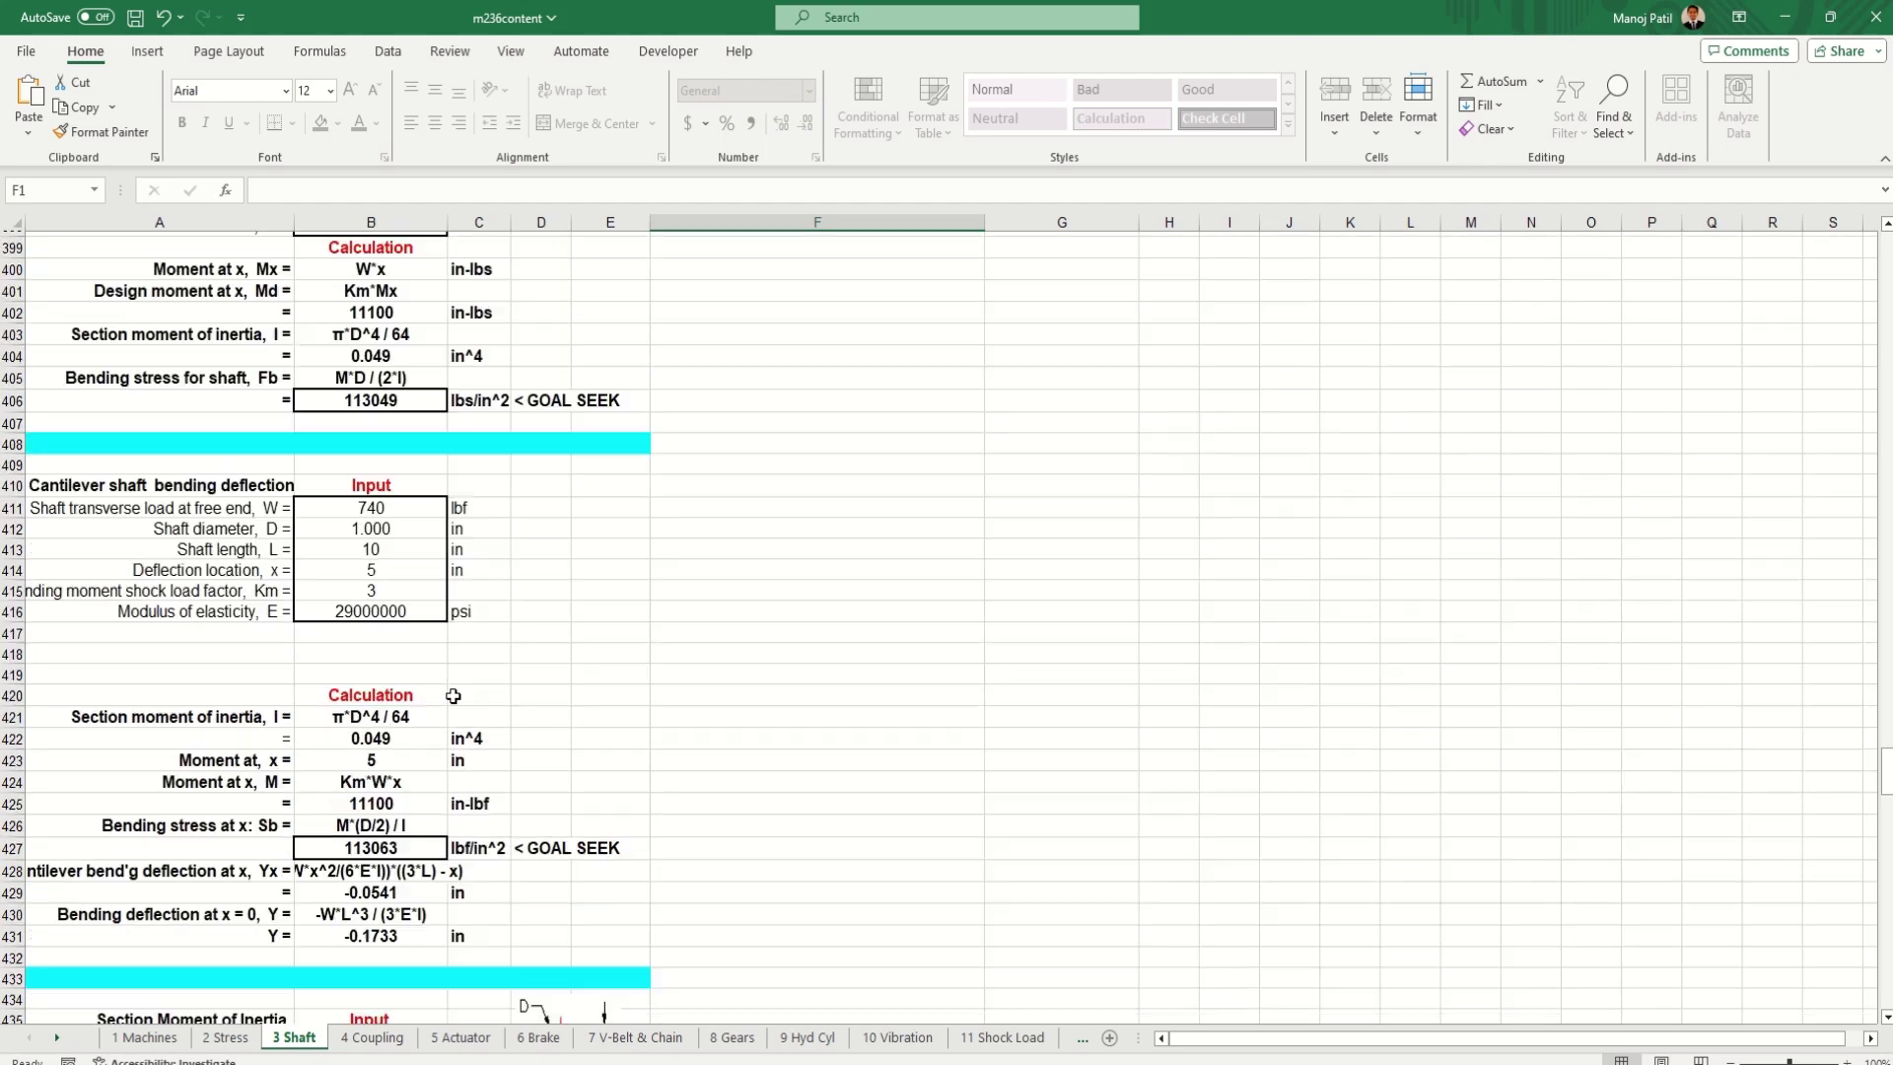
scroll(454, 696, down, 20)
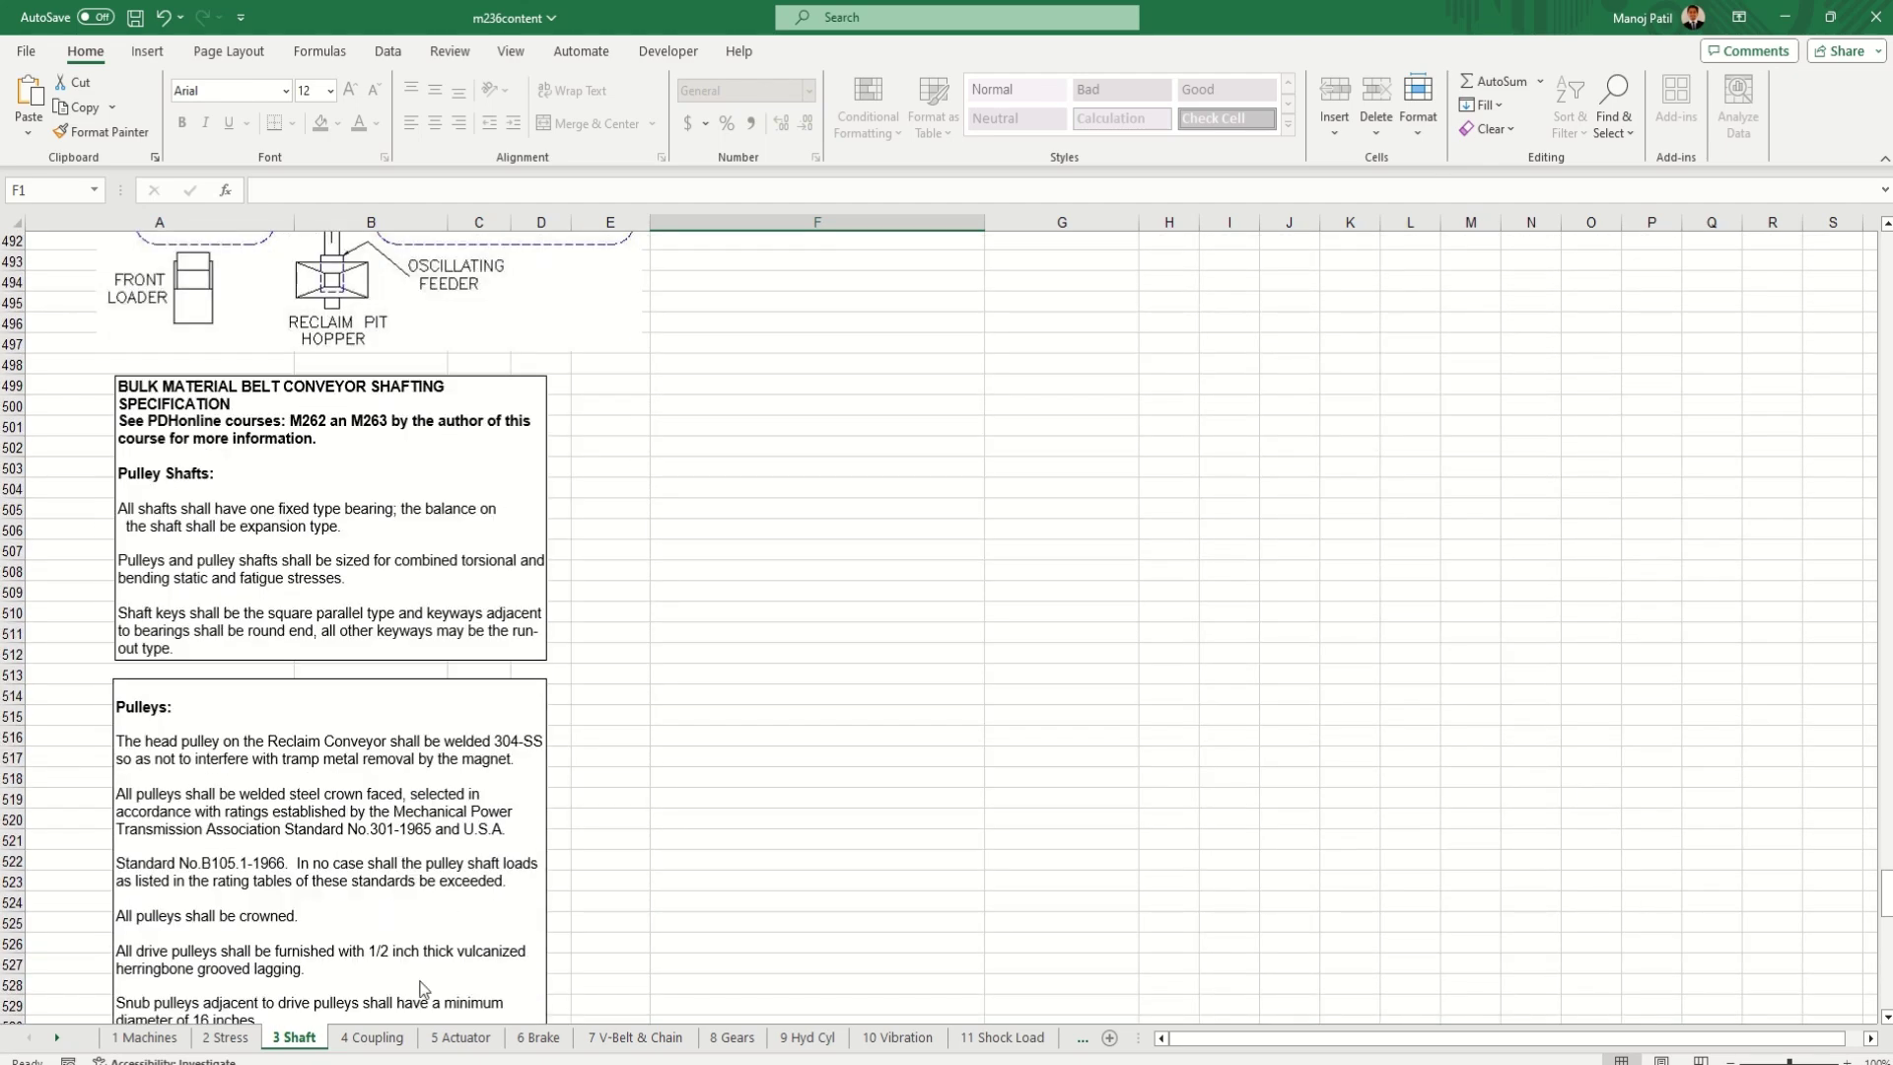
click(392, 1037)
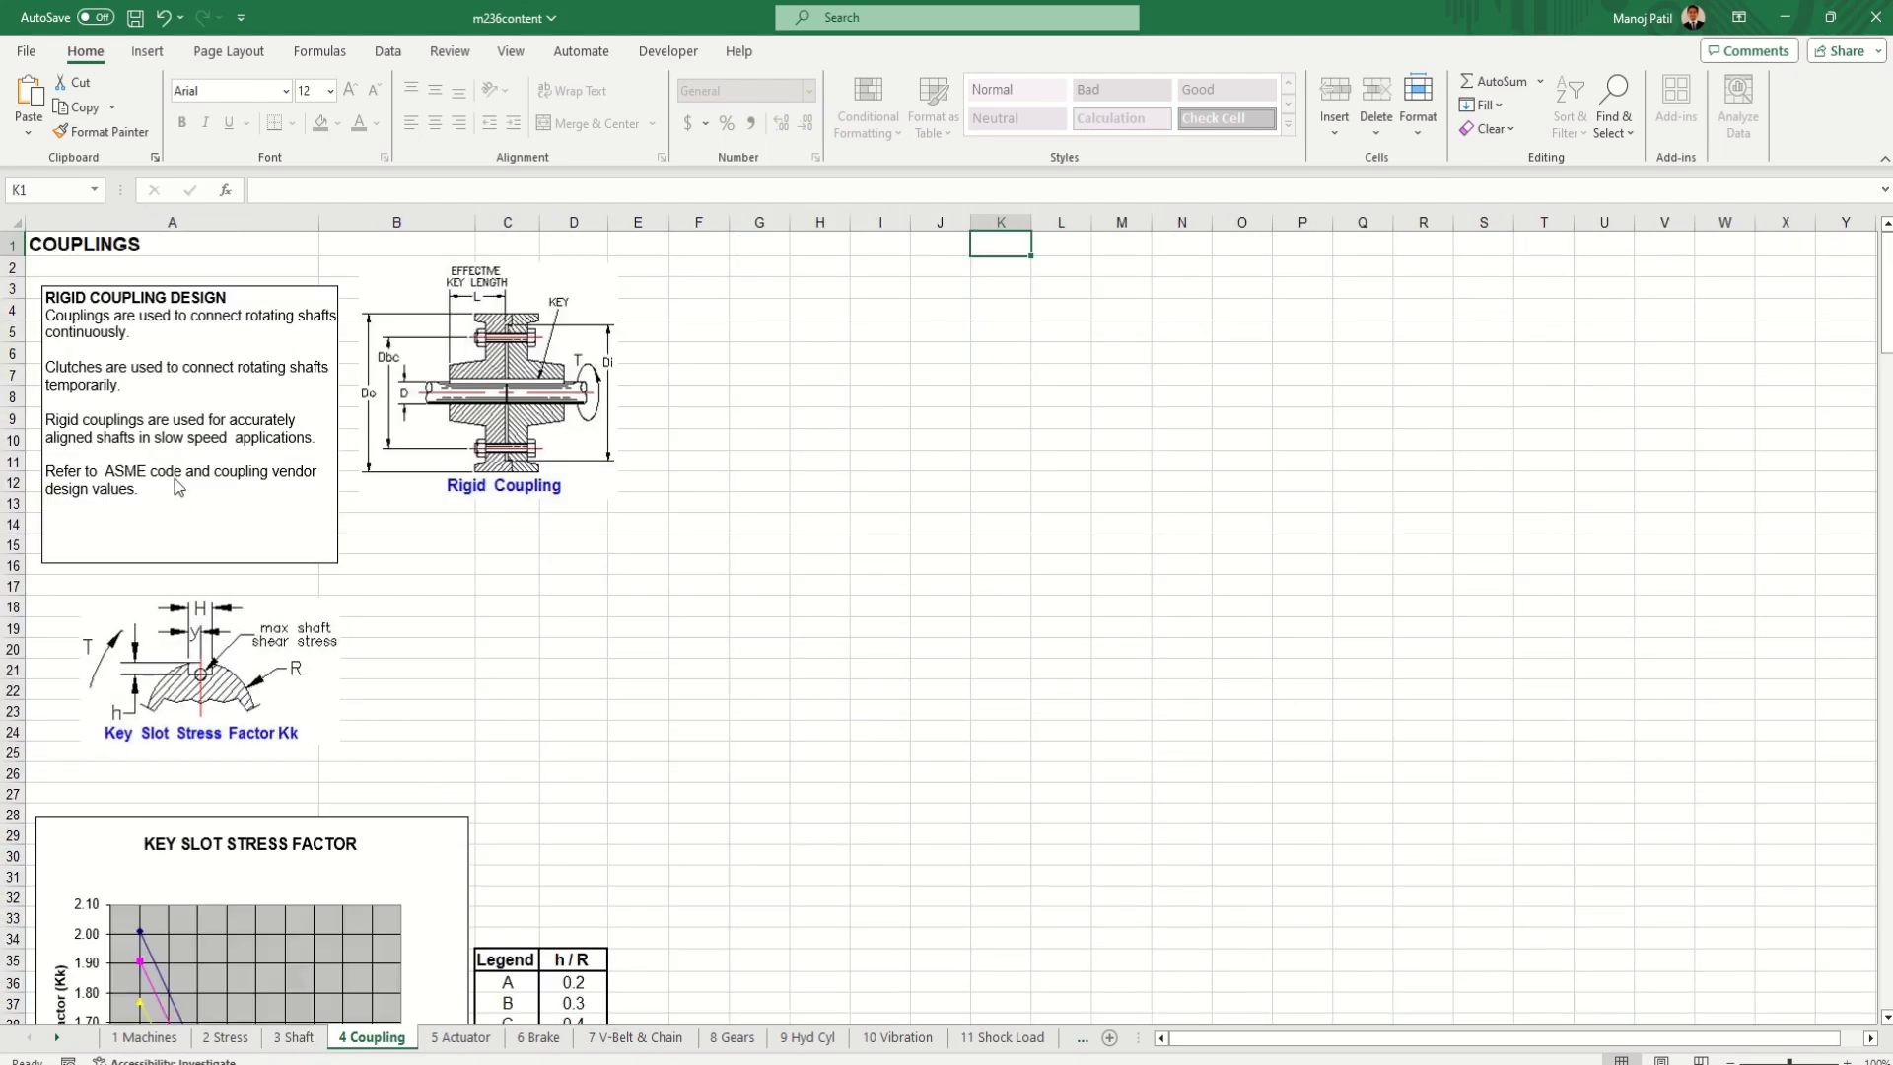
scroll(414, 572, down, 16)
scroll(414, 572, down, 1)
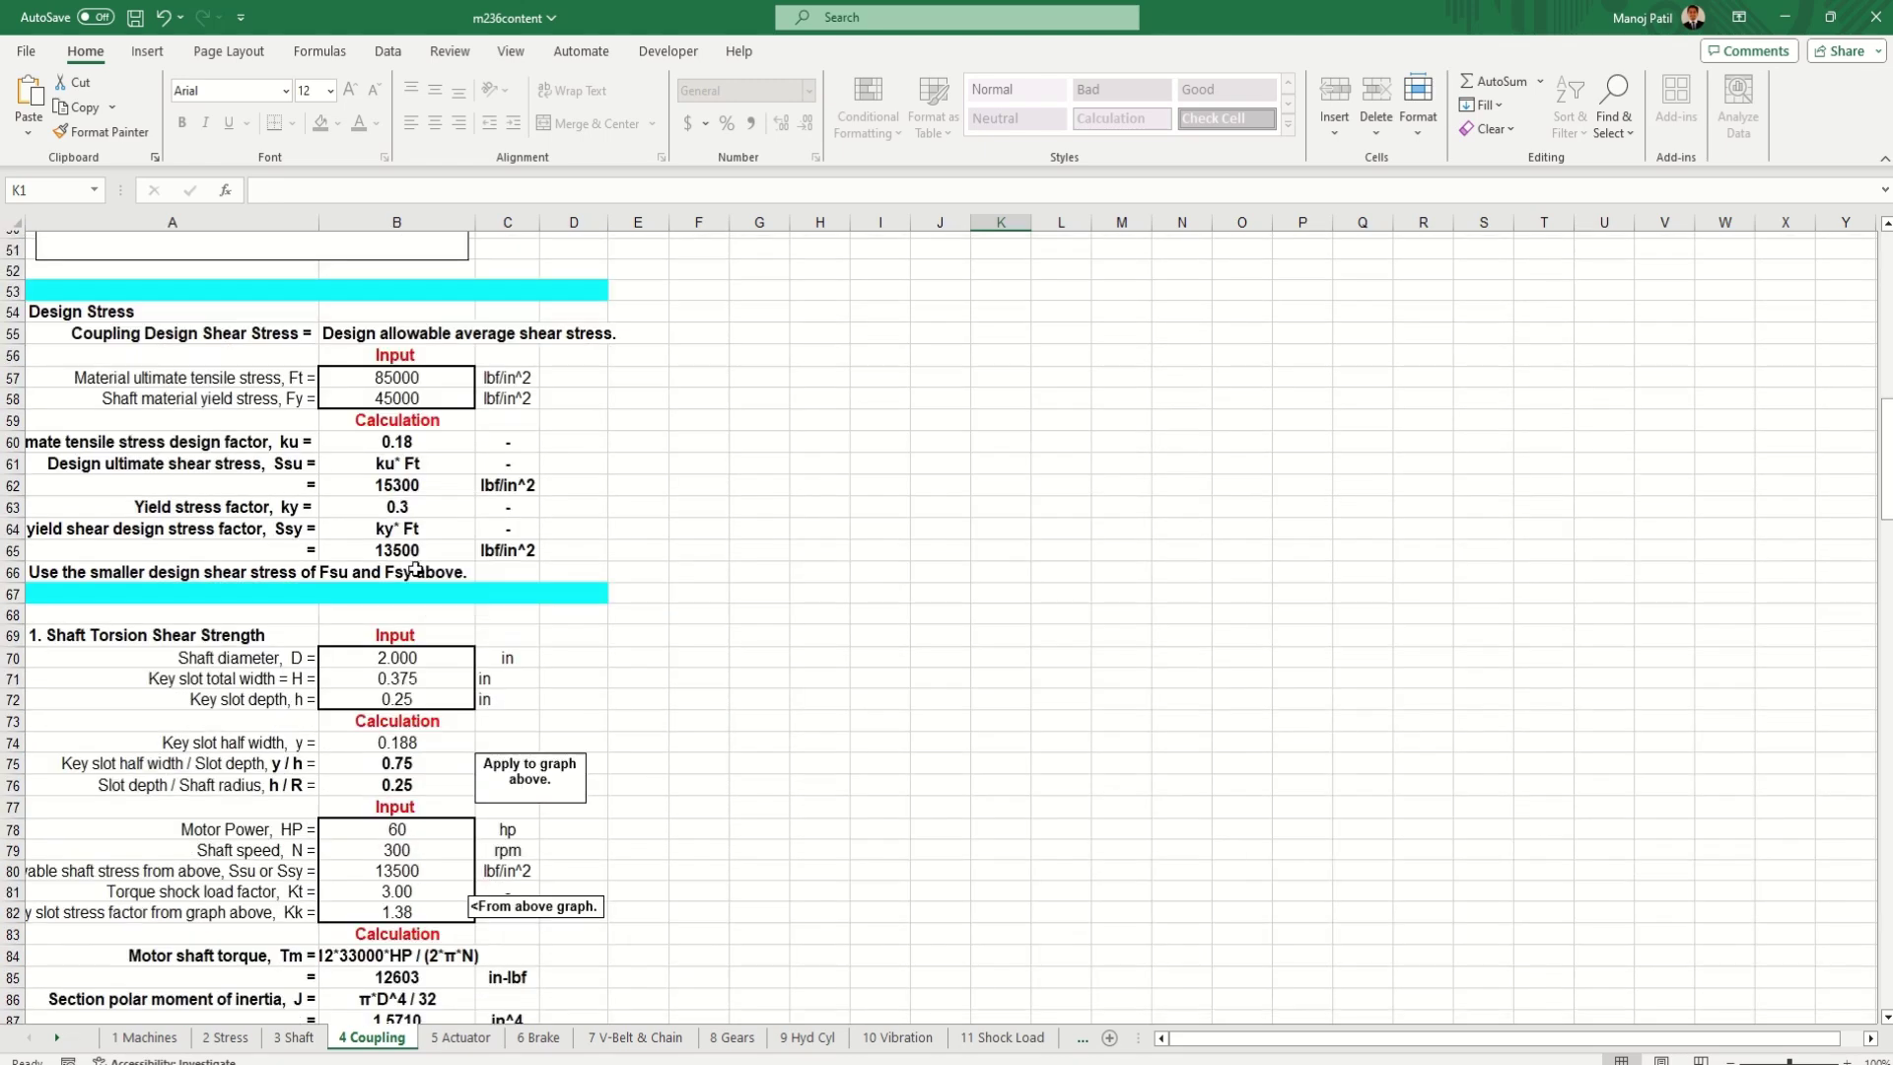
scroll(406, 616, down, 20)
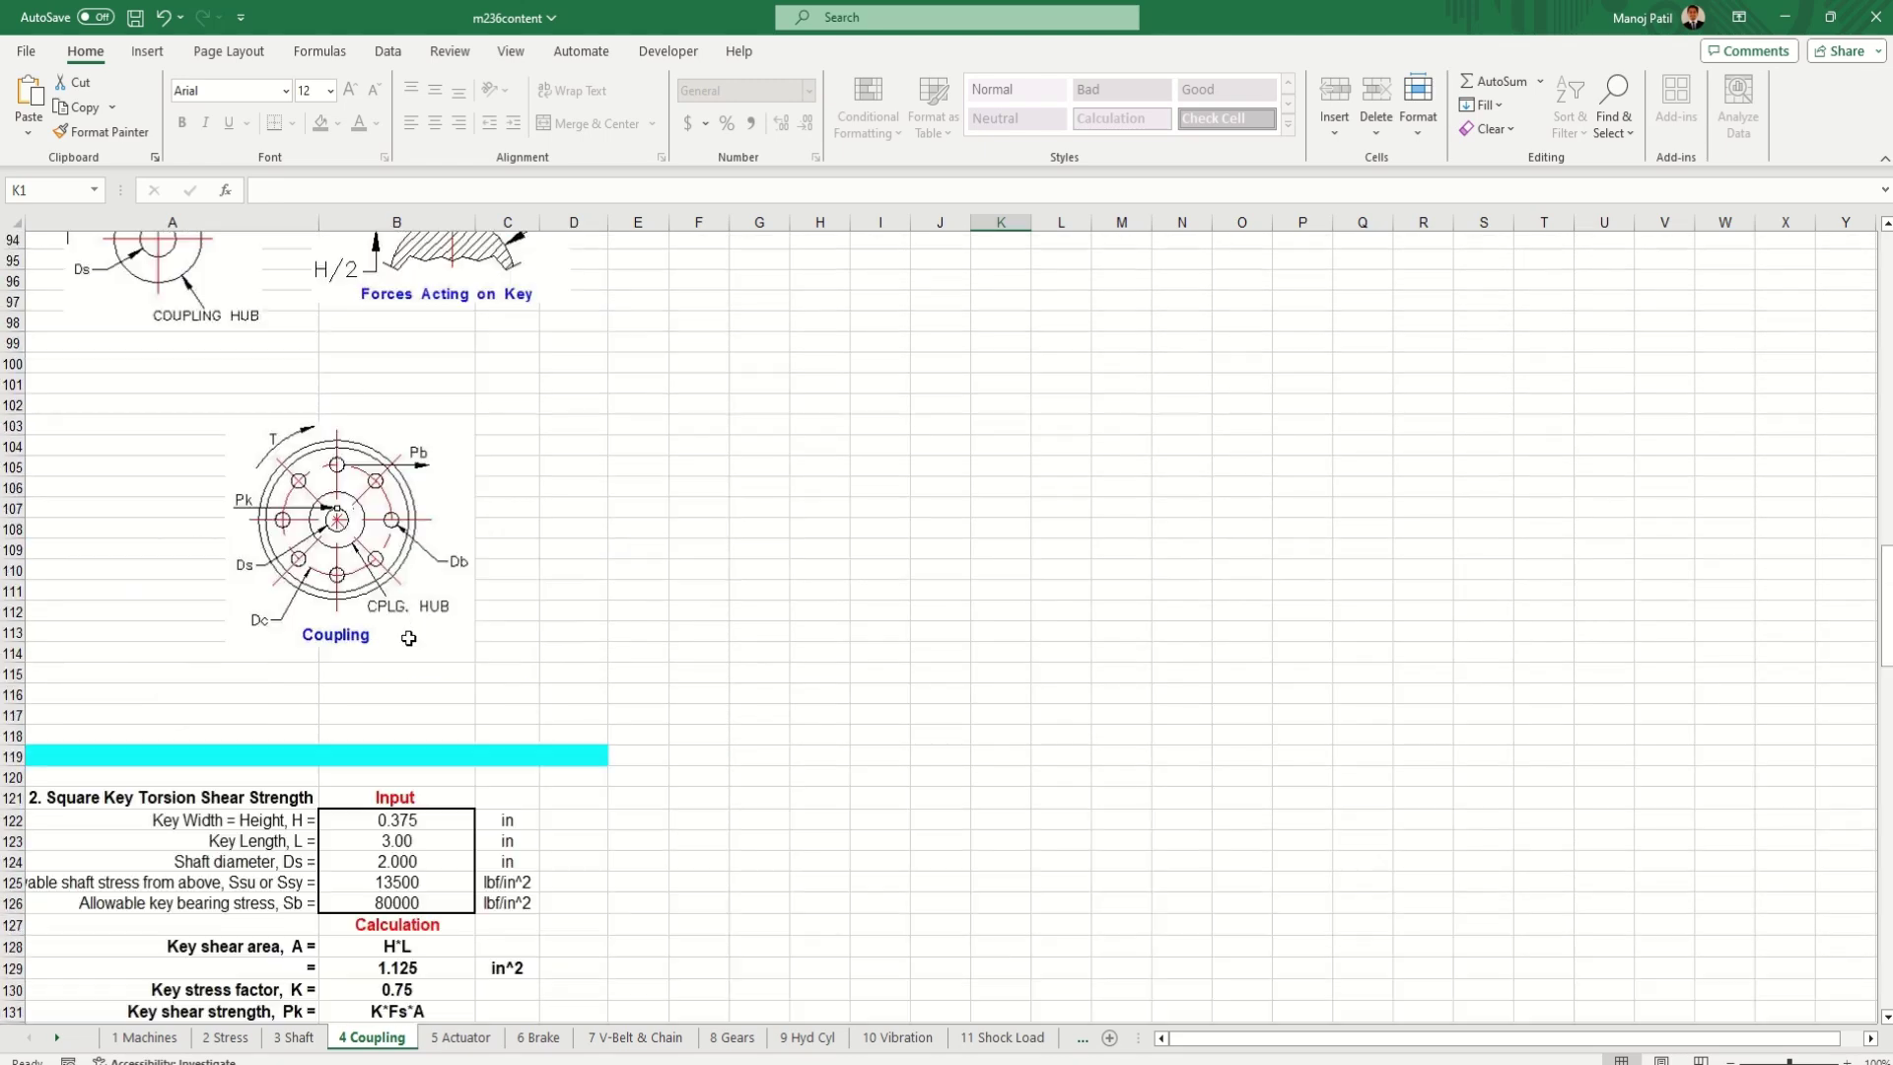
scroll(406, 616, down, 16)
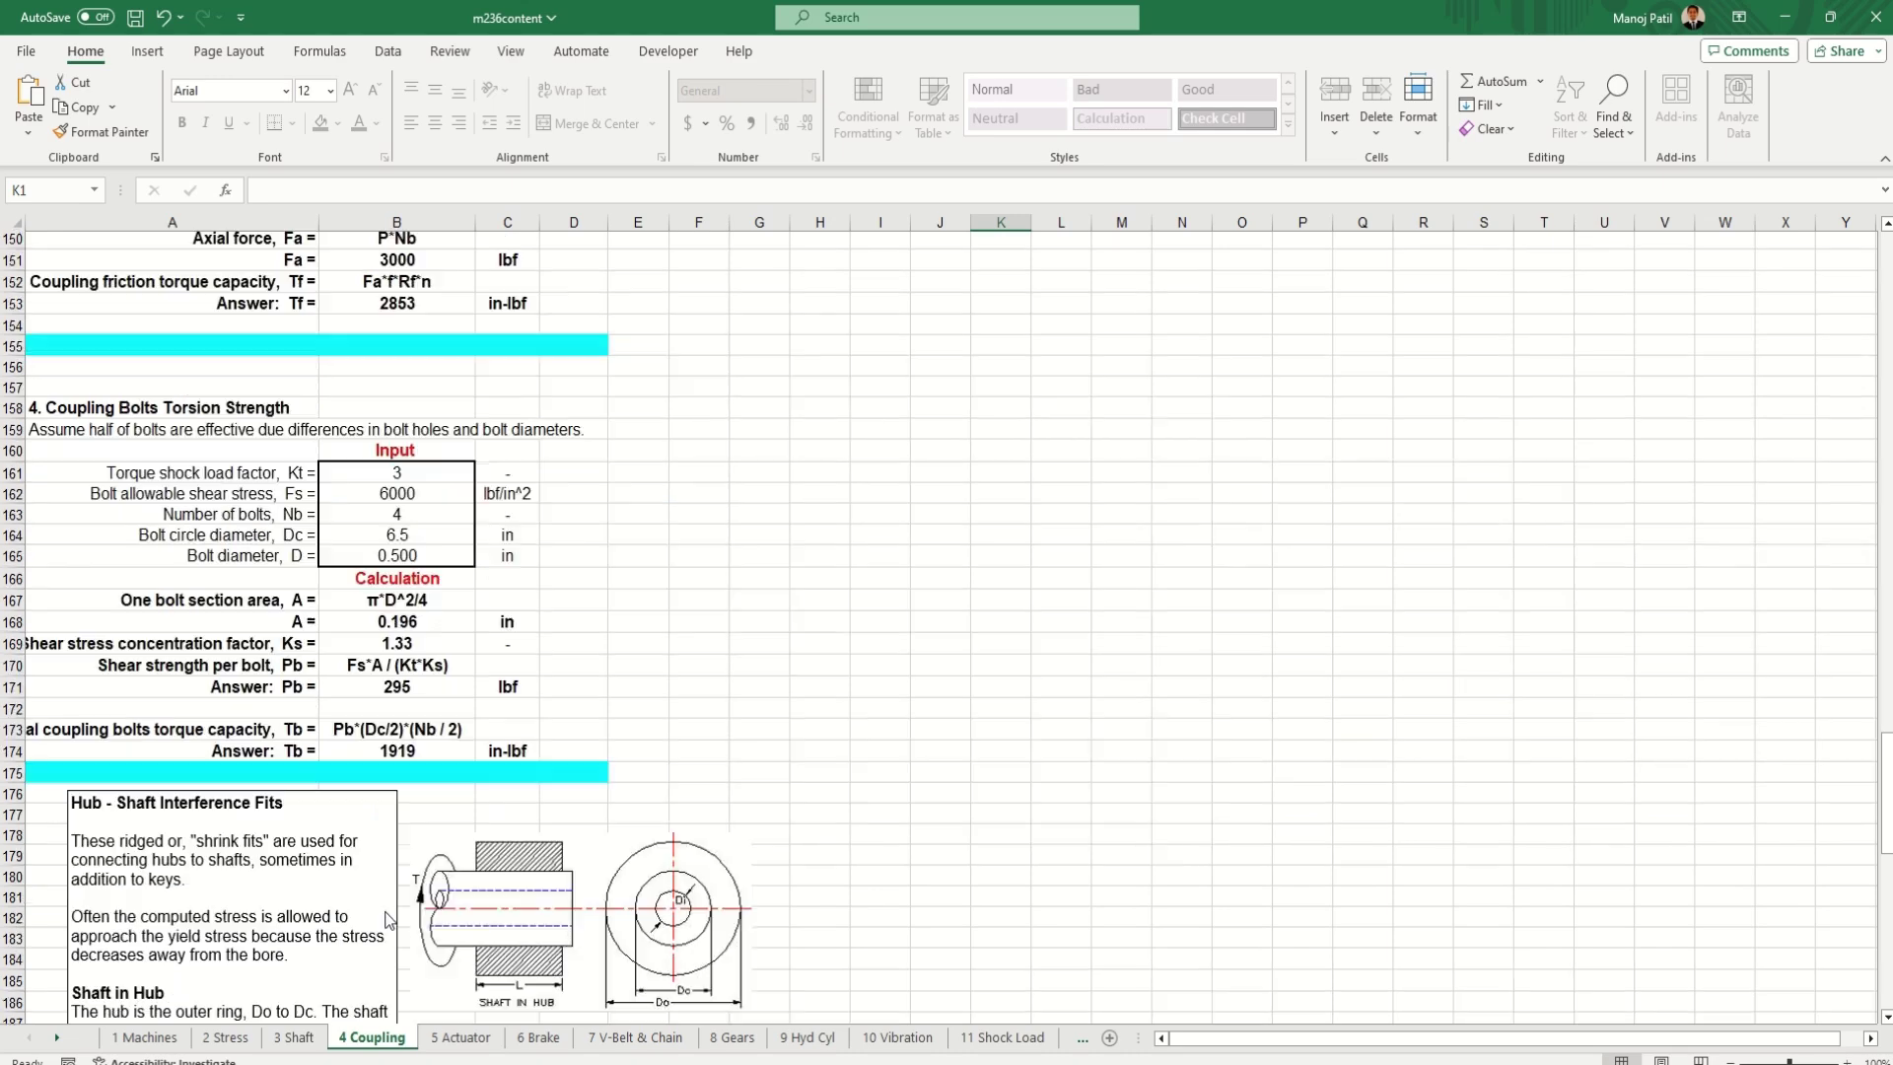
click(450, 1038)
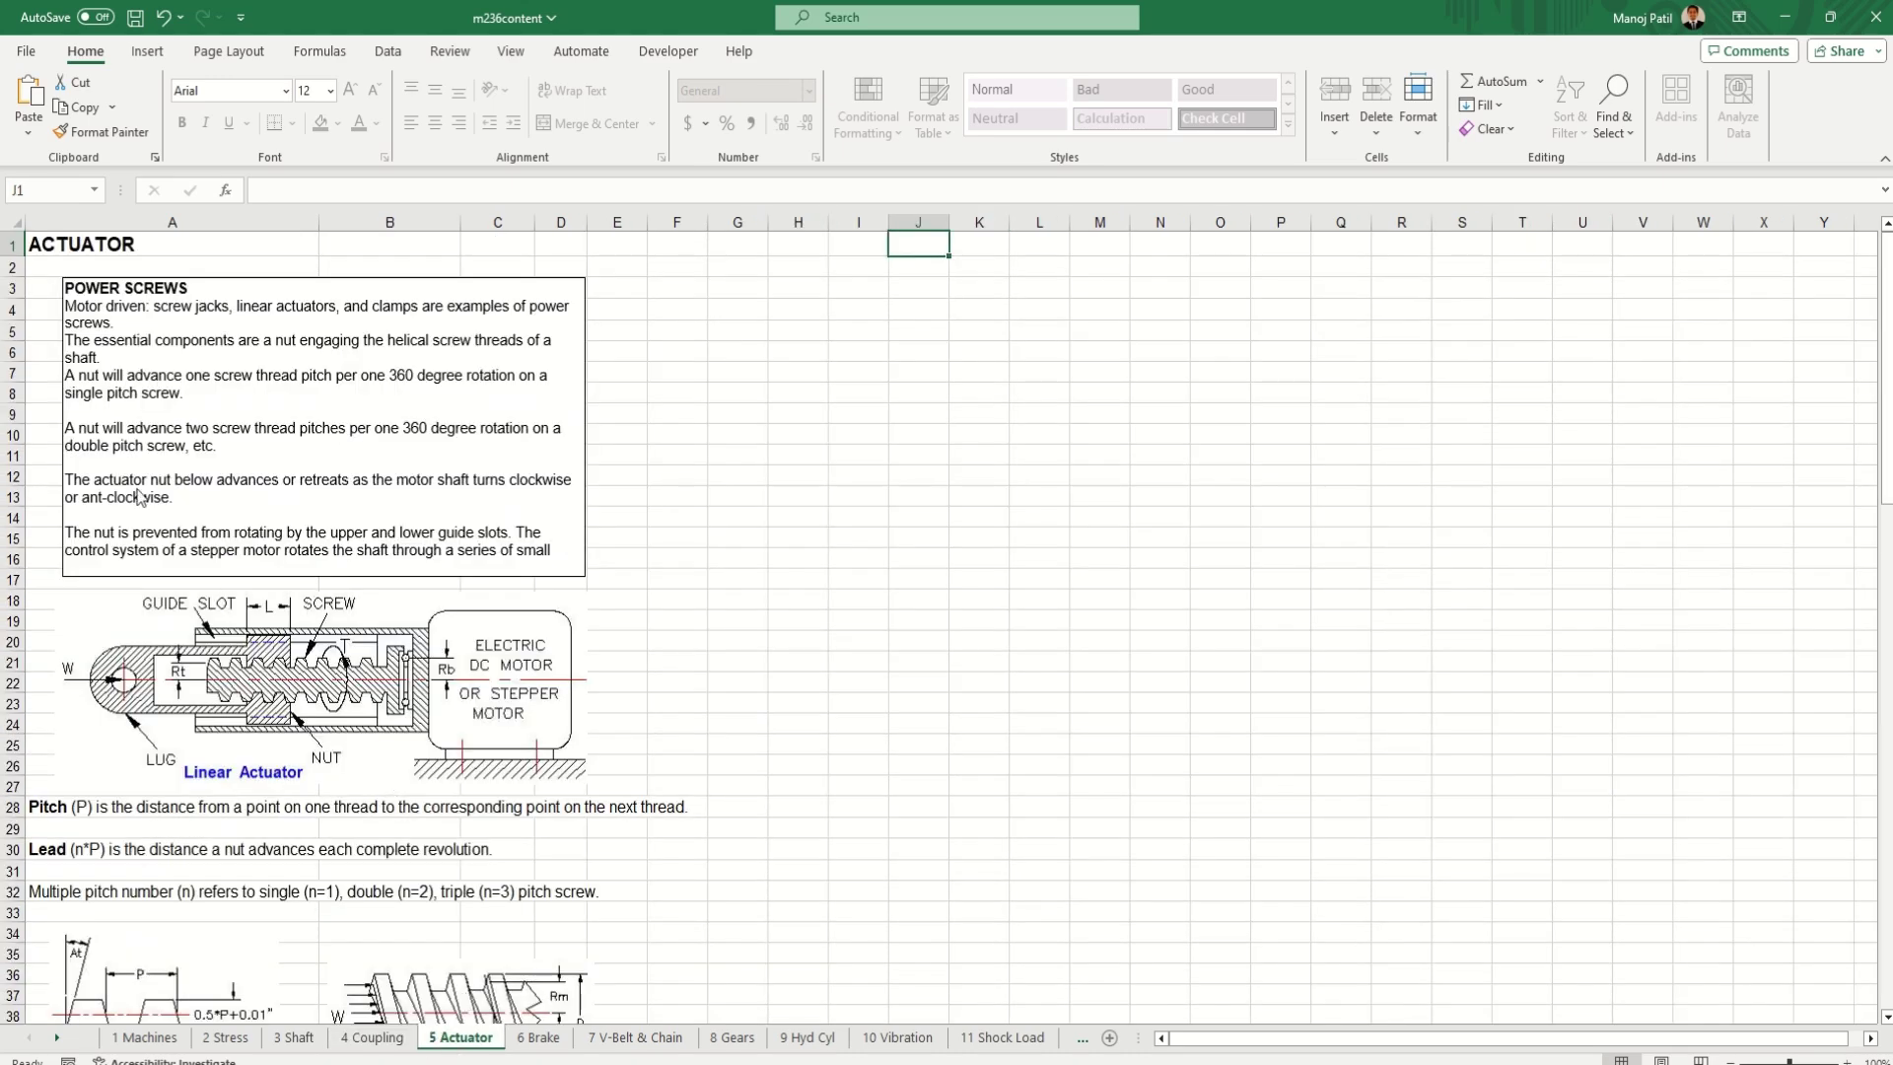
scroll(430, 671, down, 2)
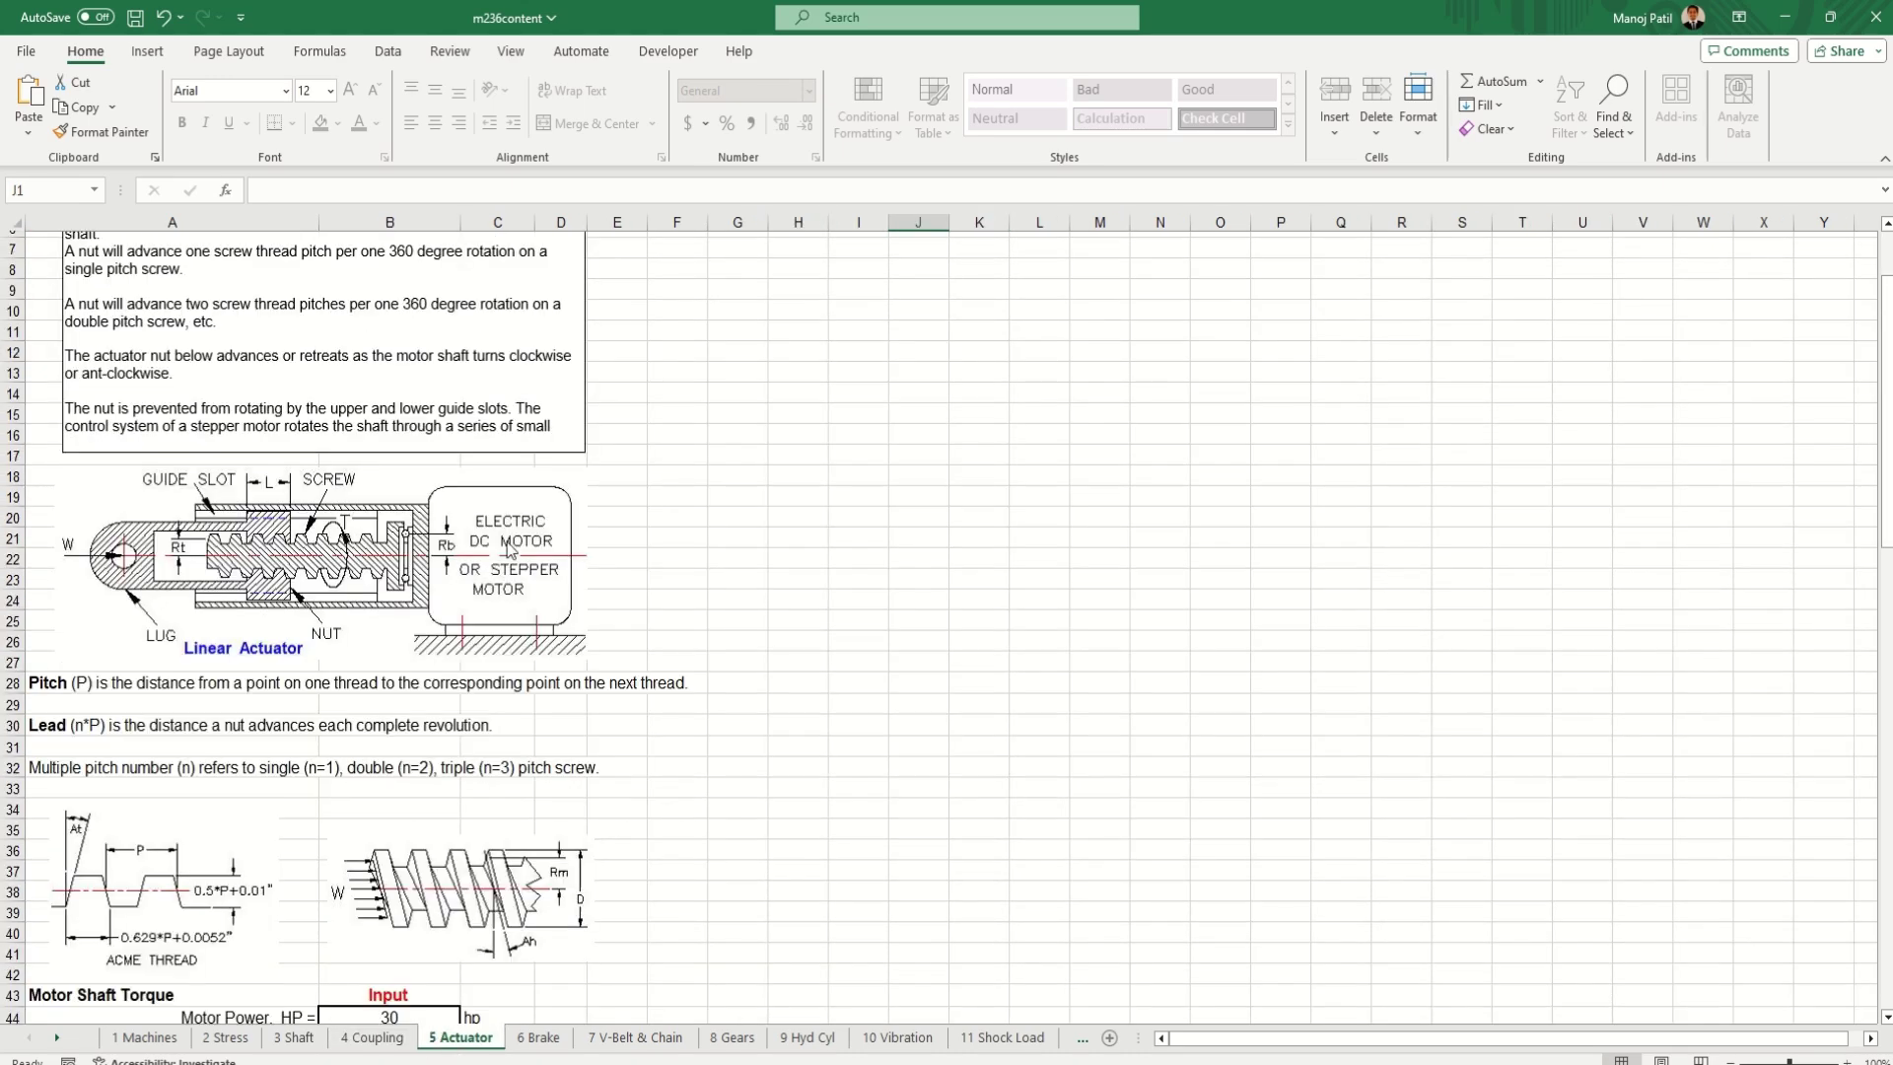
scroll(449, 607, down, 7)
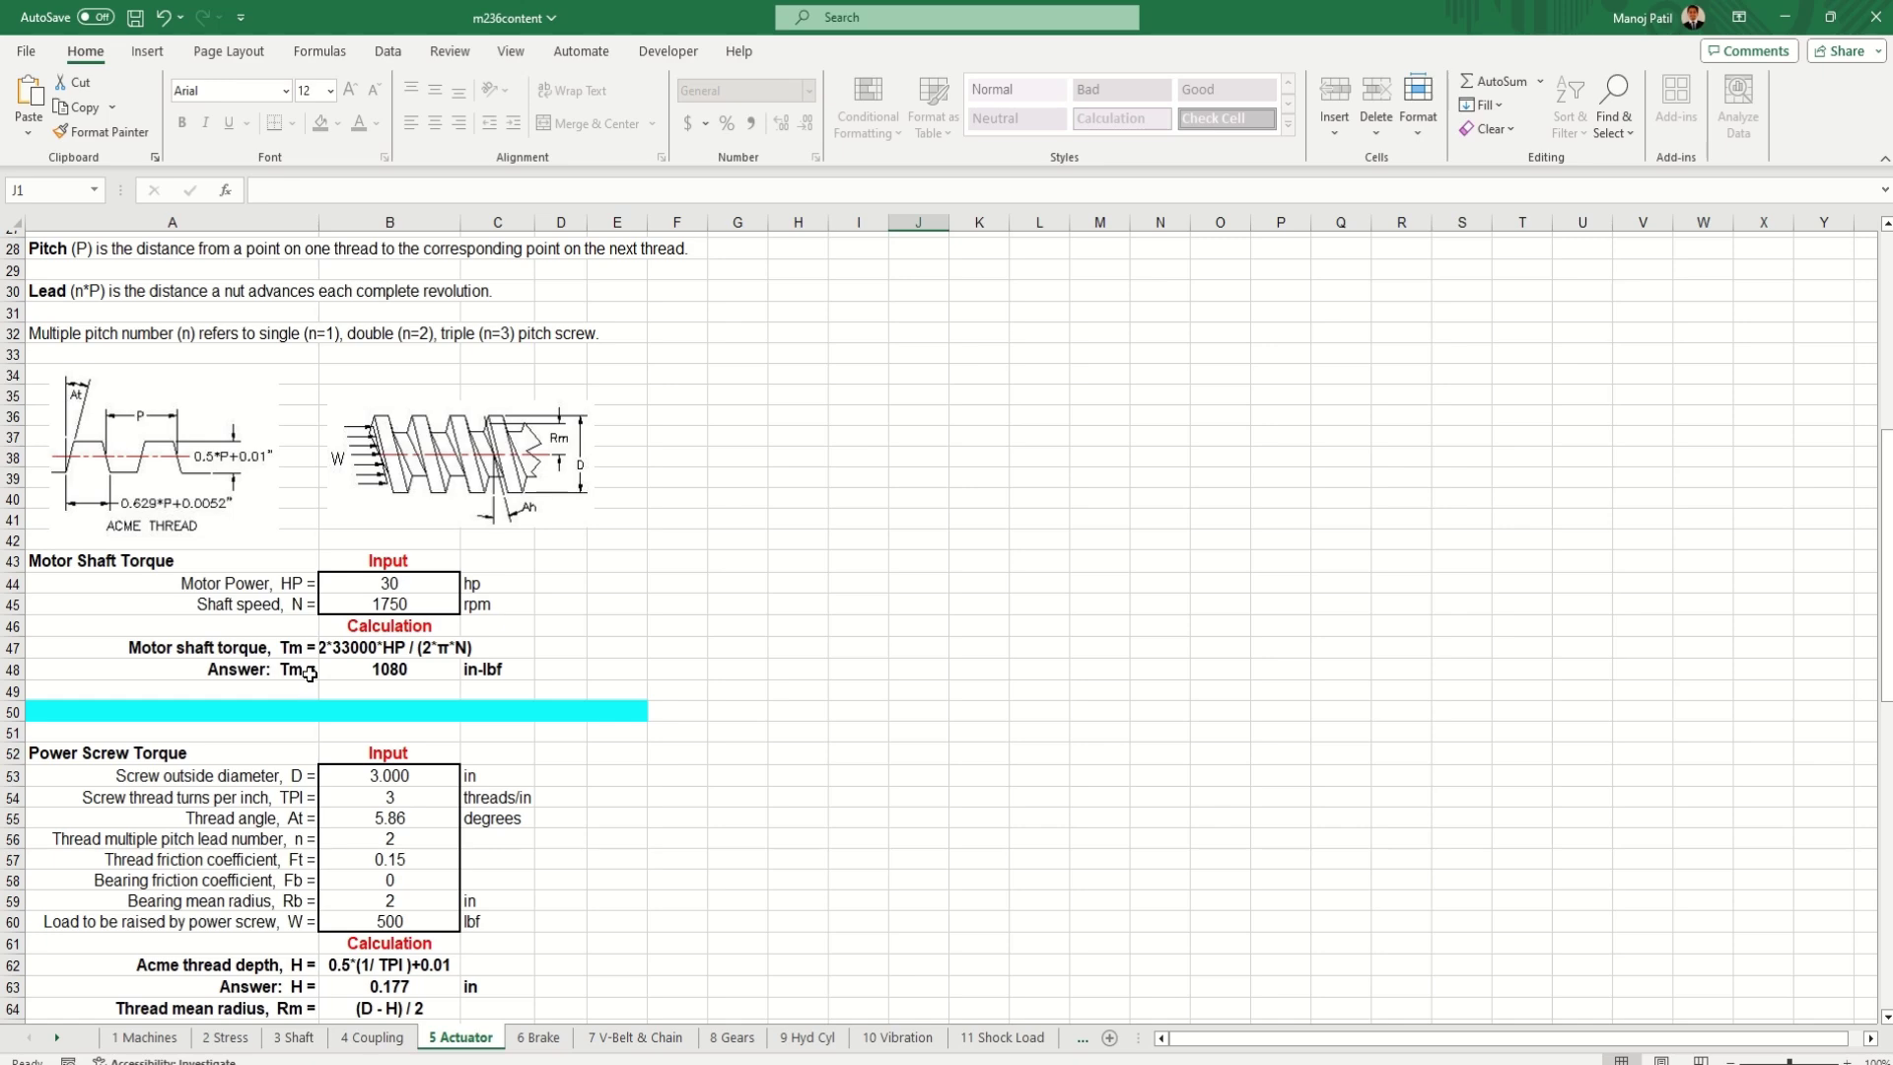
scroll(373, 694, down, 3)
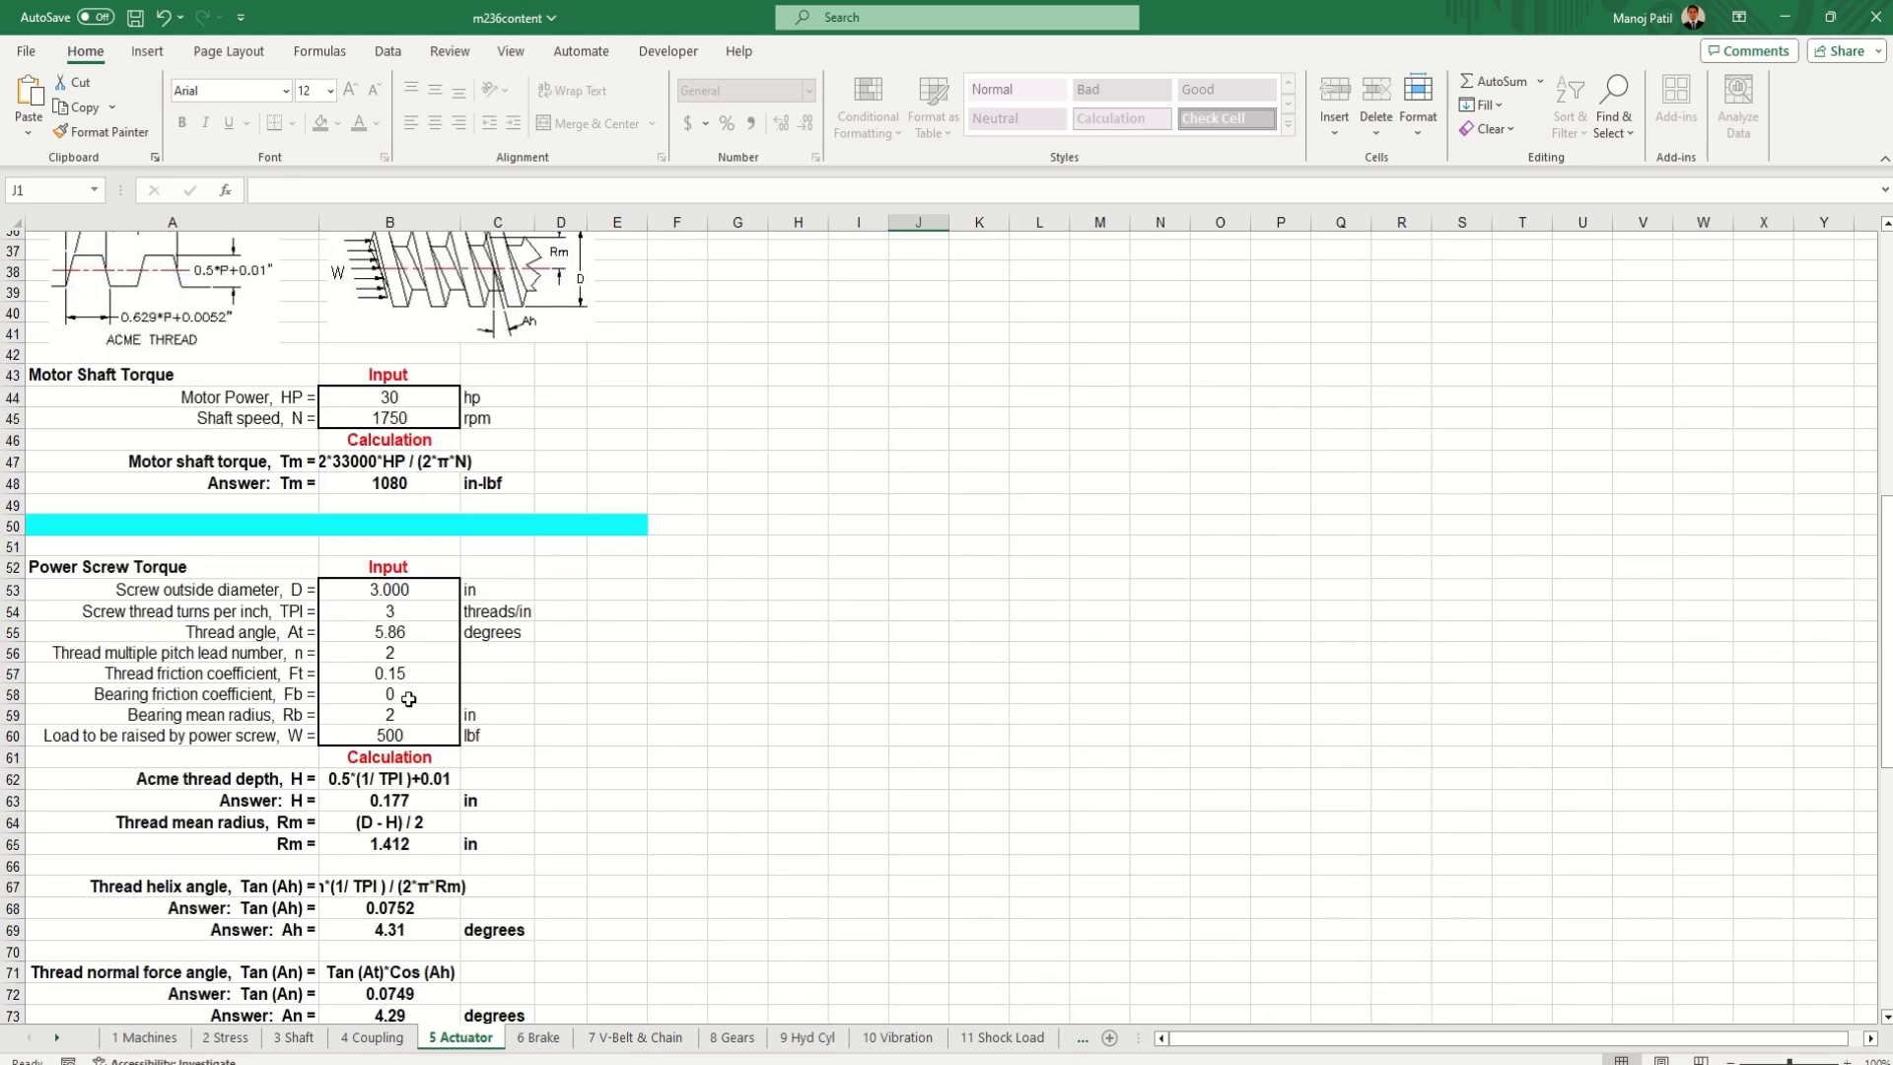
scroll(408, 698, down, 1)
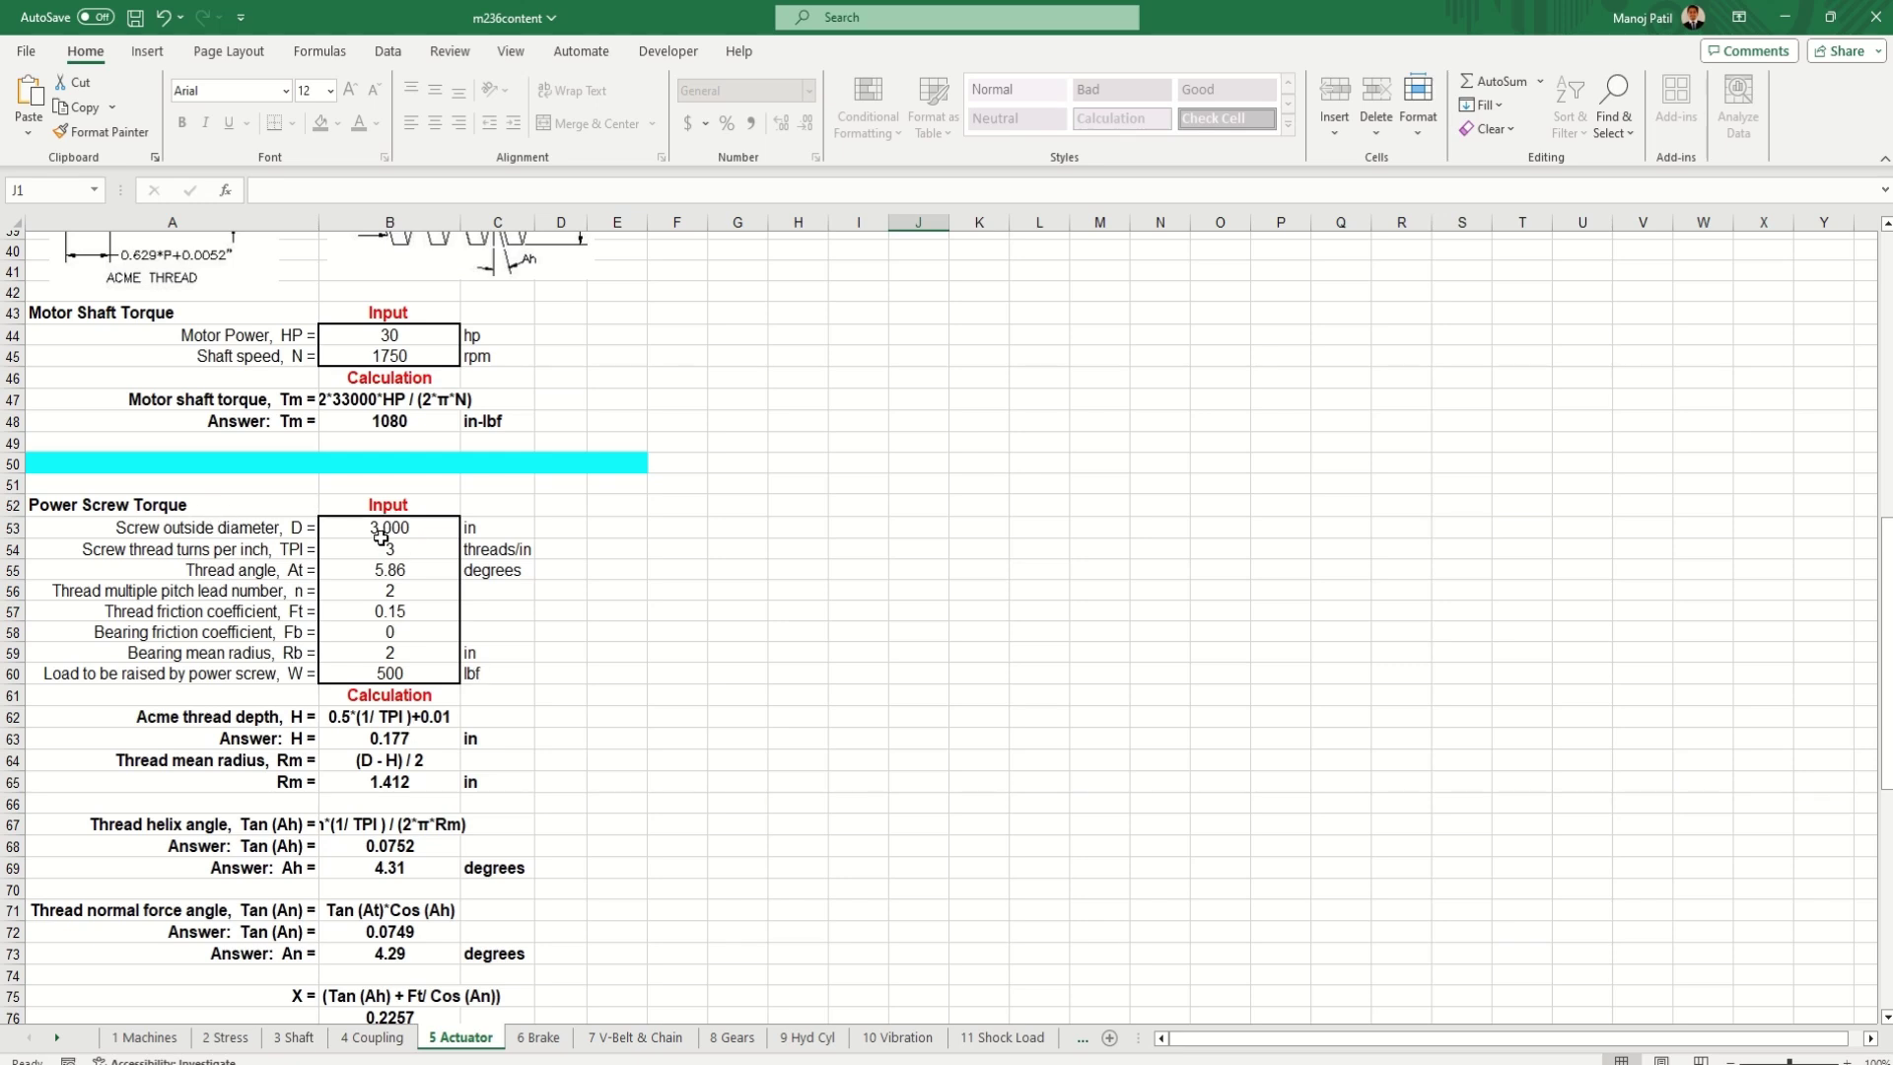
- Set the power screw to 4 threads per inch and 4 in outside diameter
scroll(426, 681, down, 1)
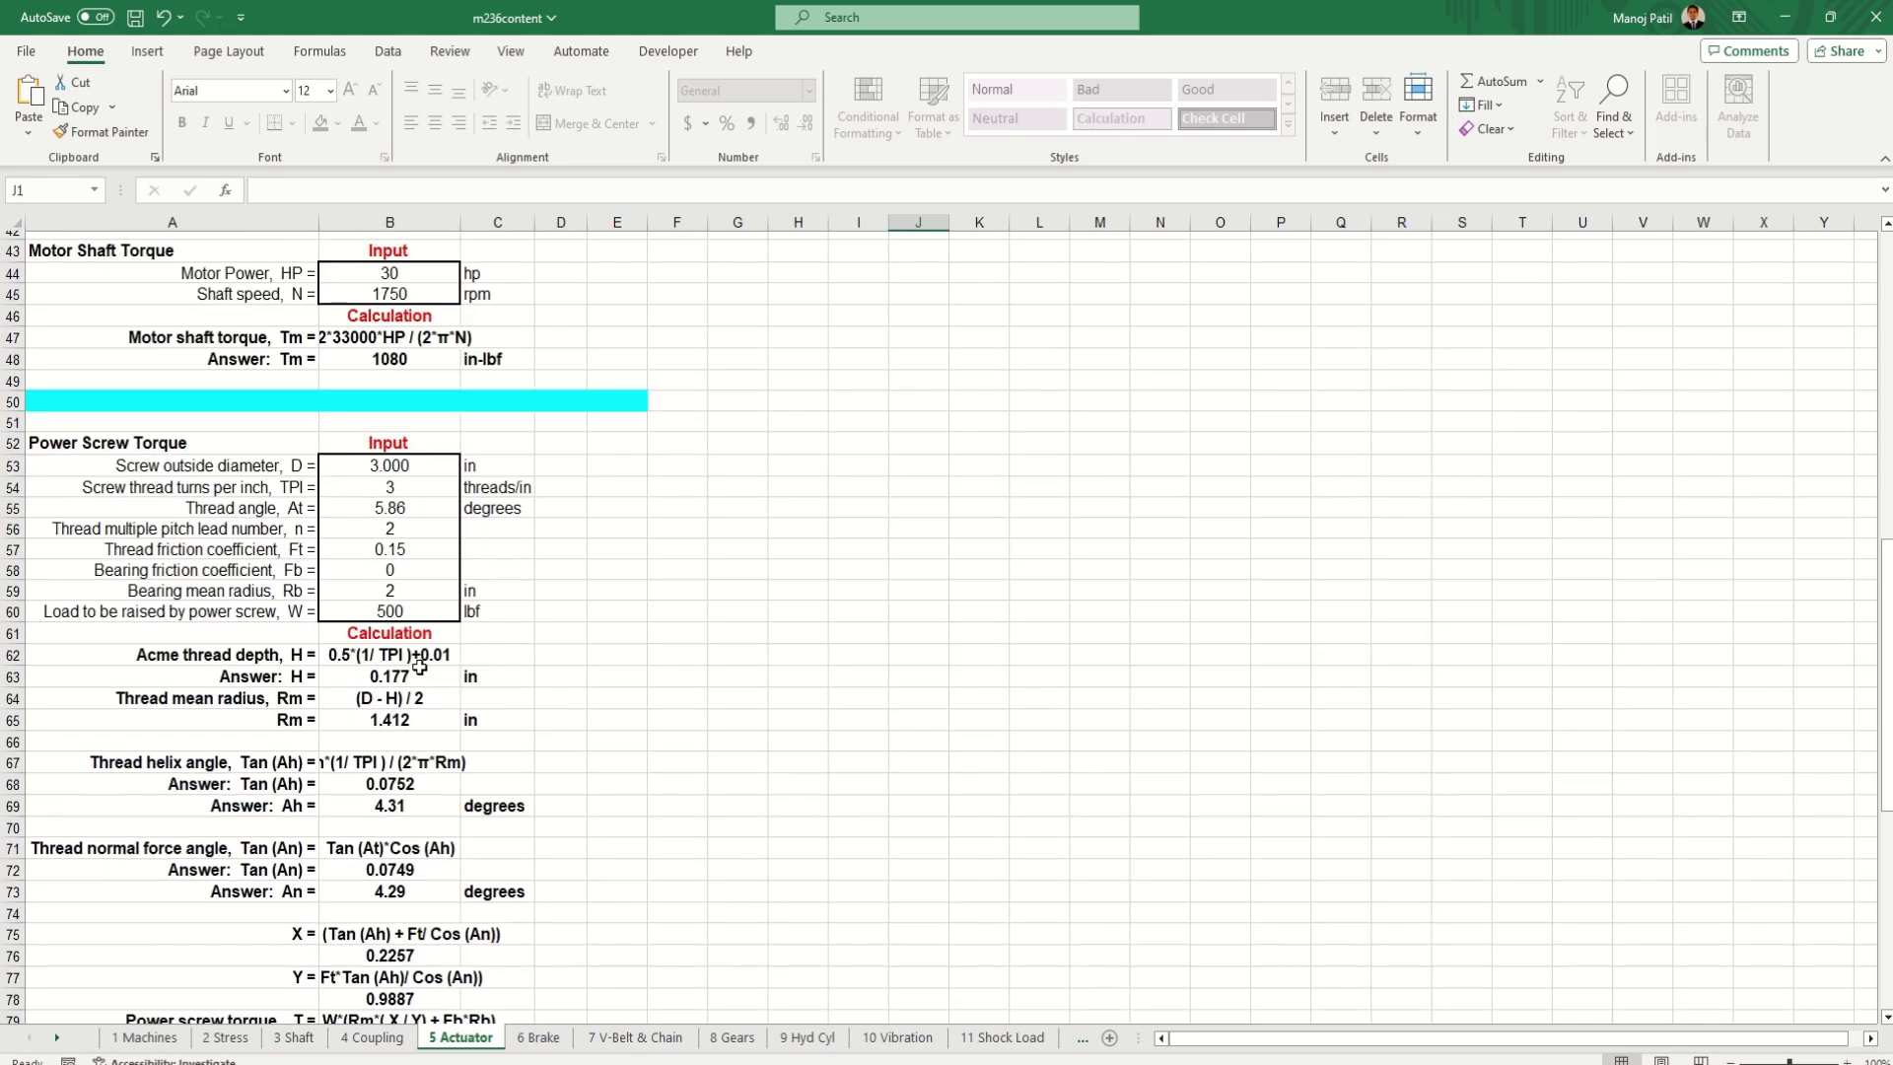
click(406, 485)
text(4)
key(Return)
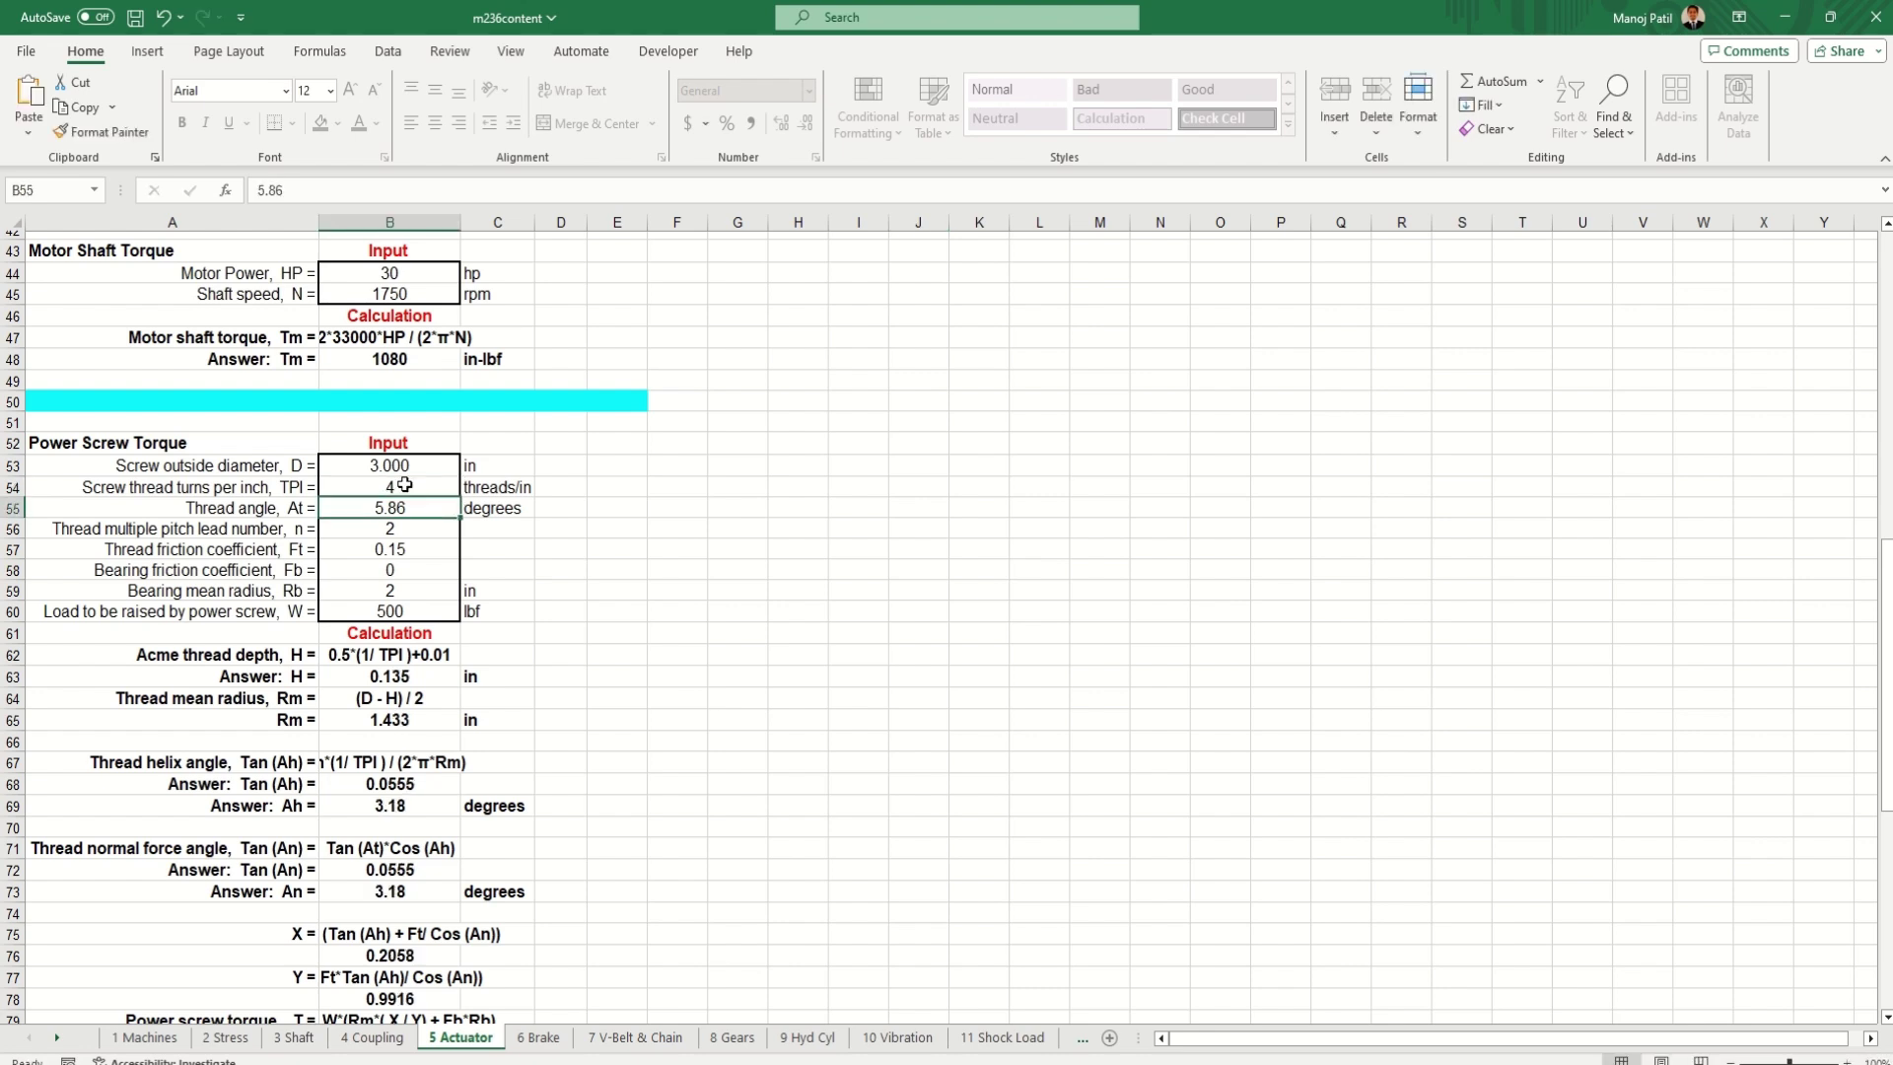
scroll(405, 485, down, 1)
click(396, 401)
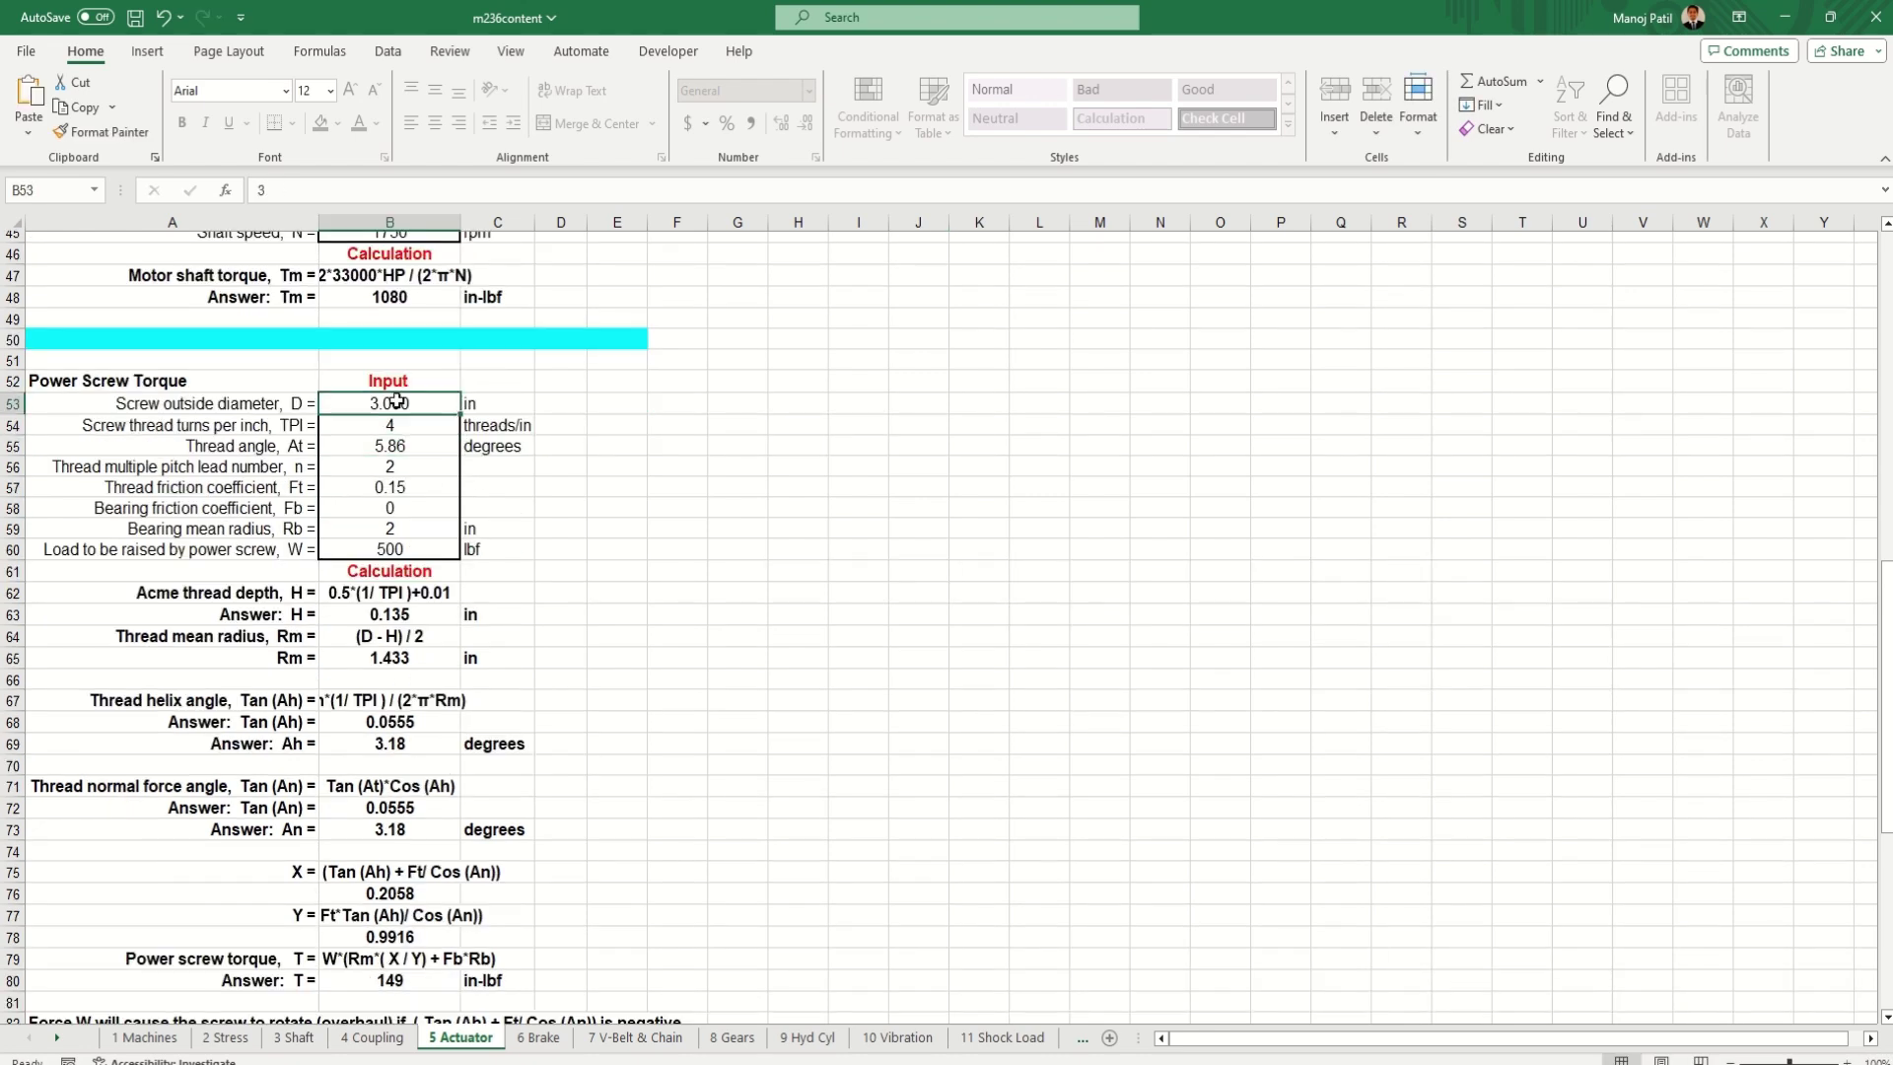
text(4)
key(Return)
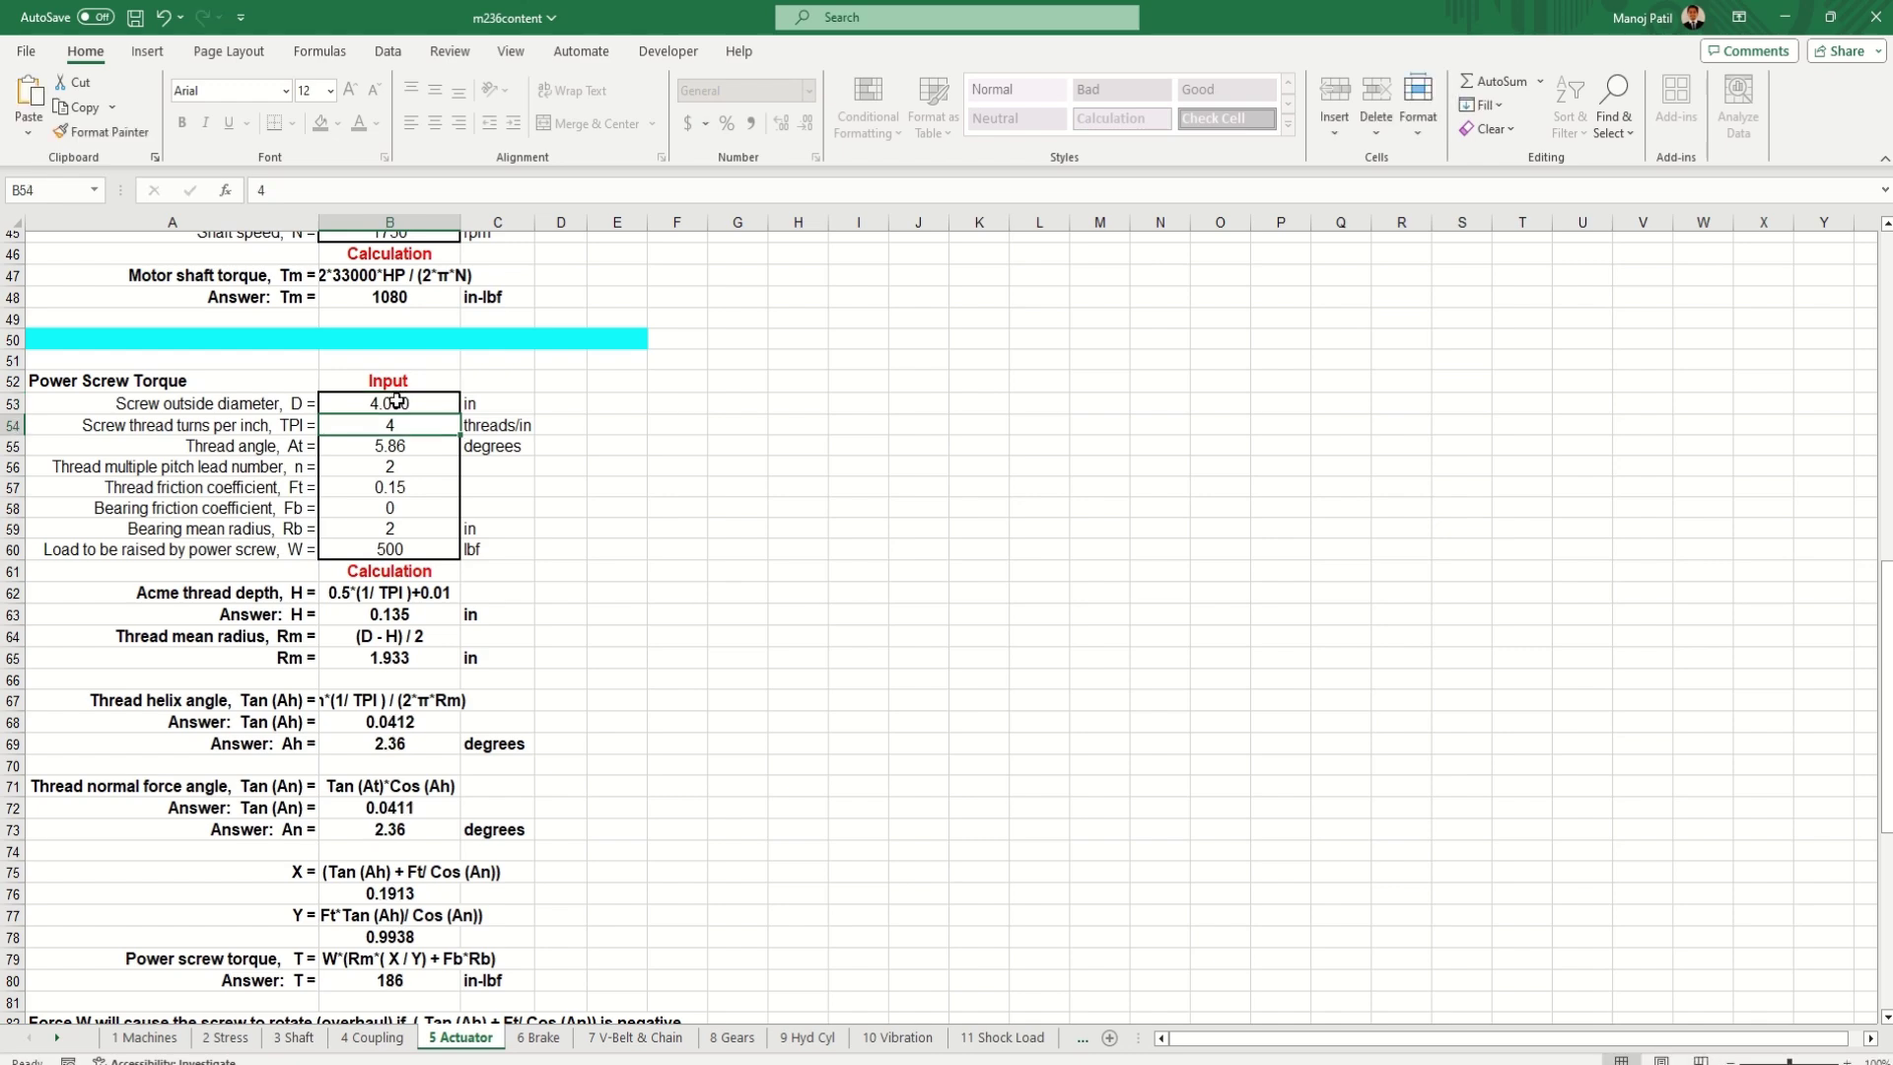
scroll(591, 493, down, 13)
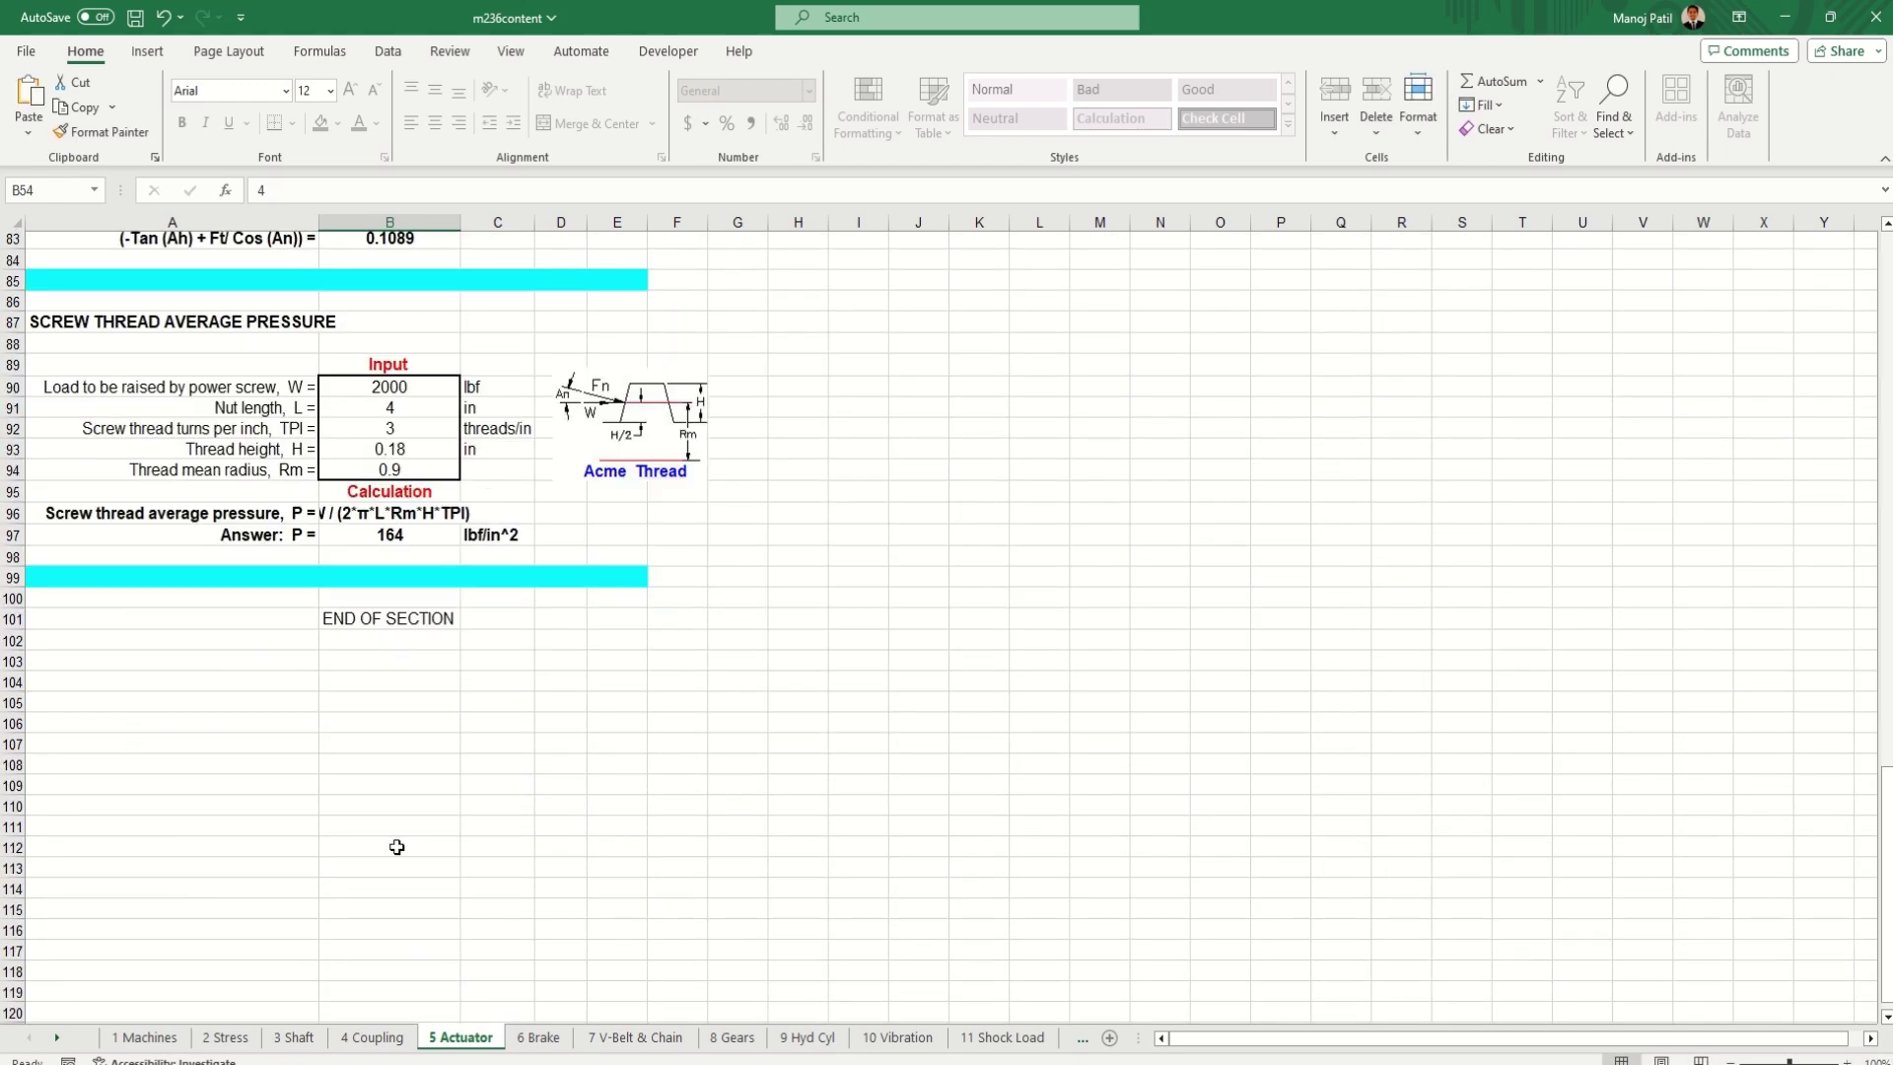
- Move past the Brake and V-Belt & Chain sheets to 9 Hyd Cyl and scroll to its end
click(553, 1043)
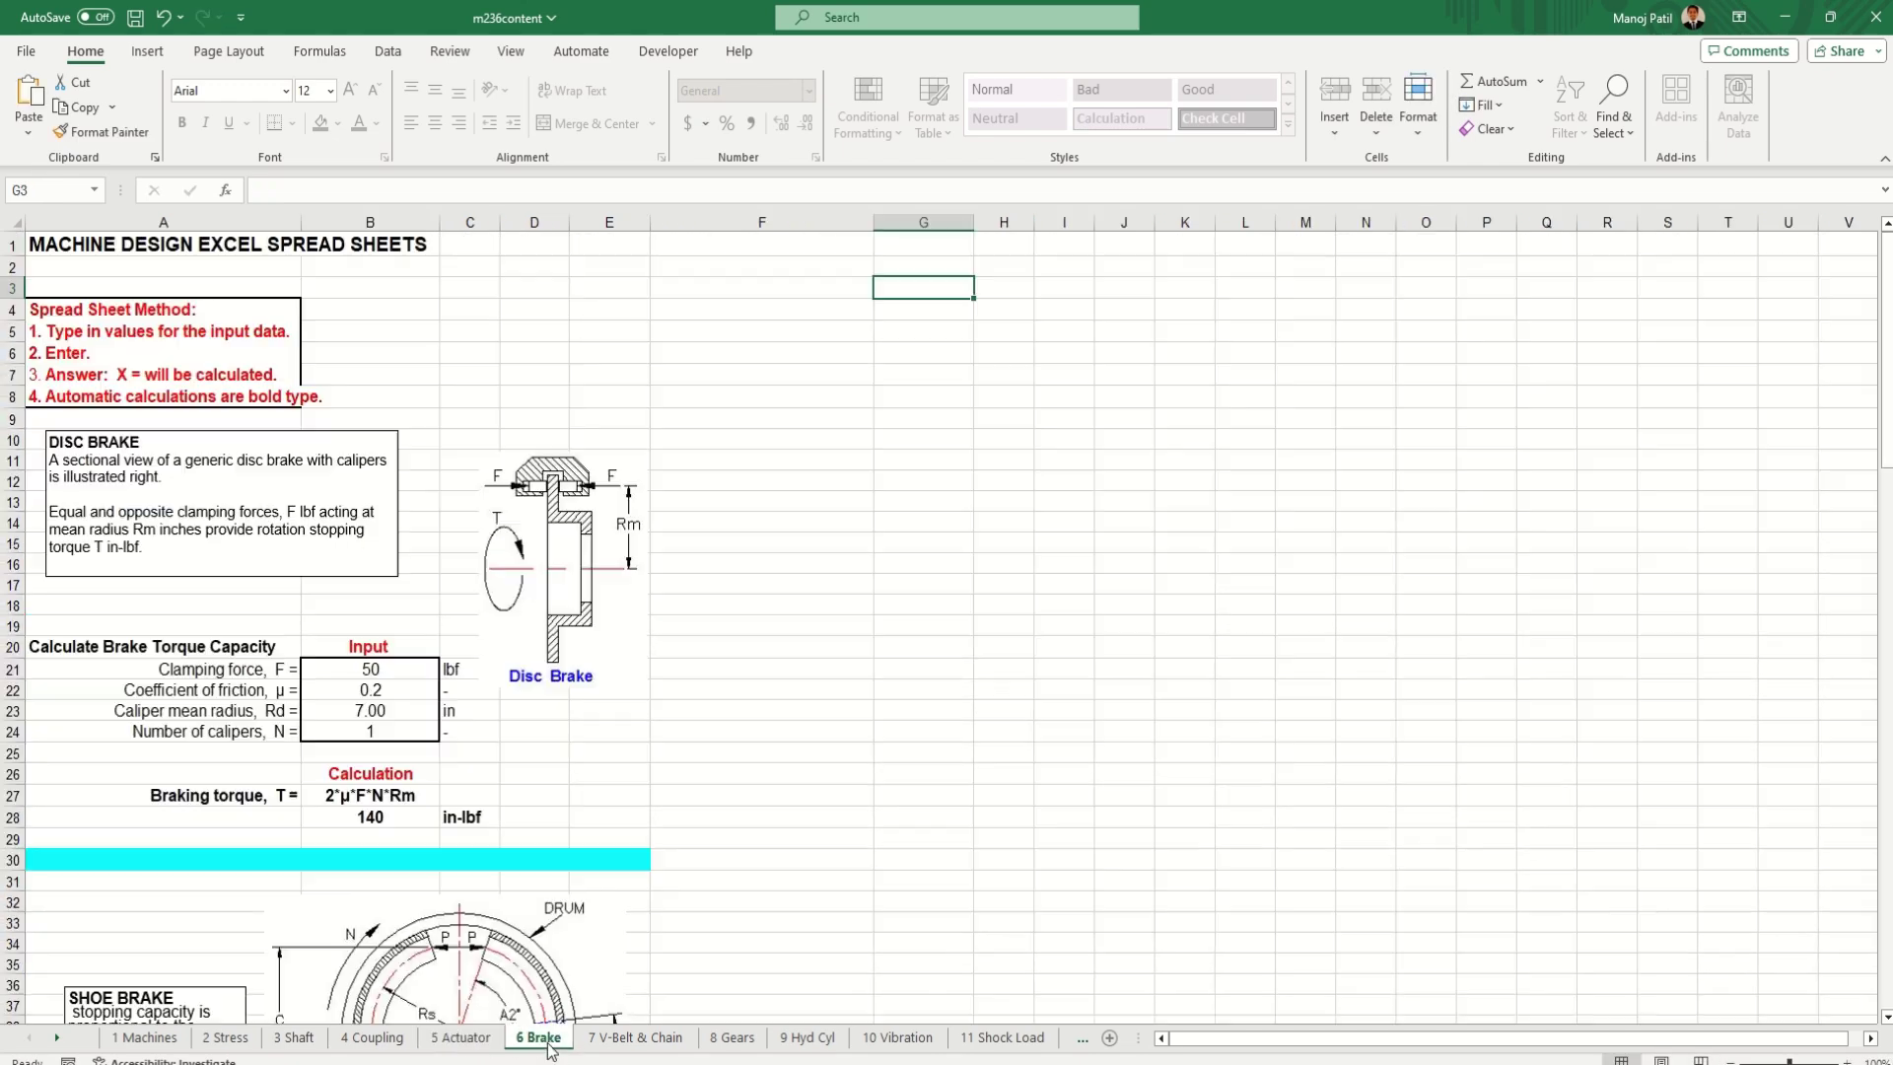
click(613, 1041)
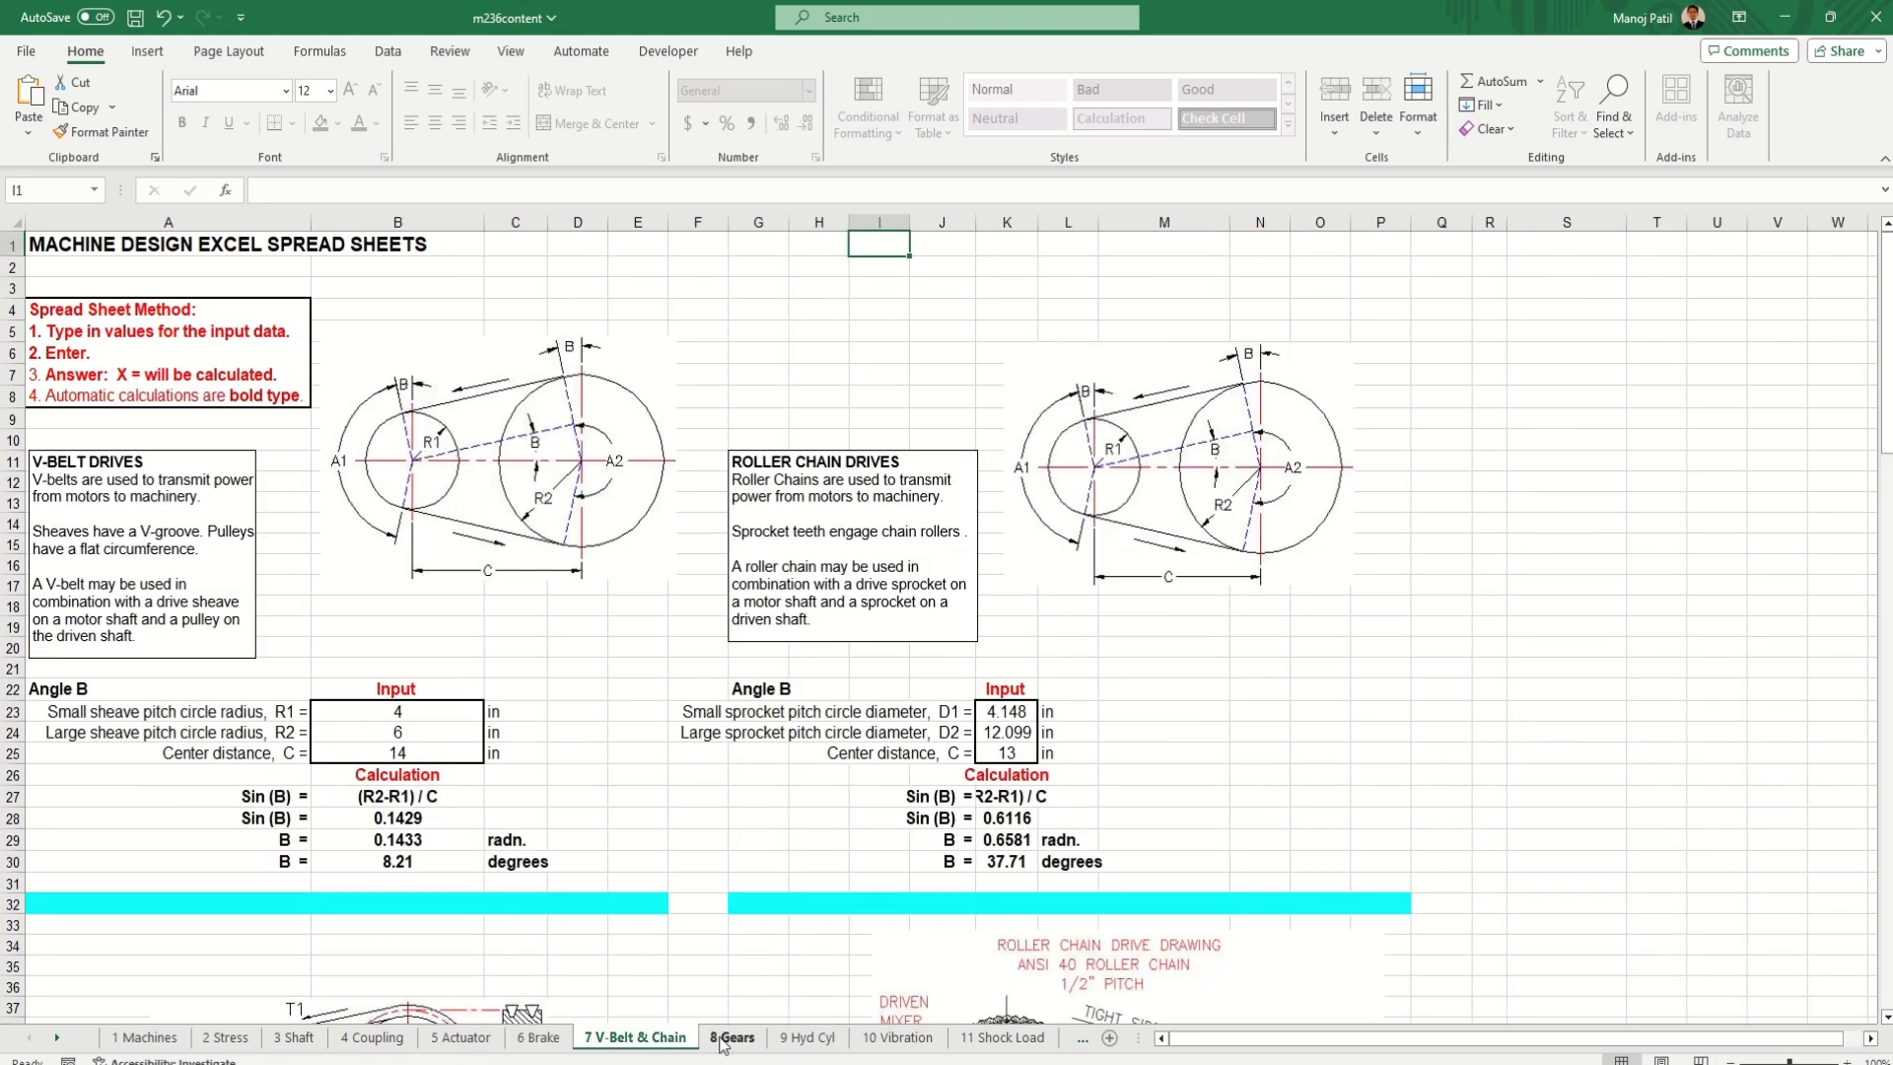
click(808, 1038)
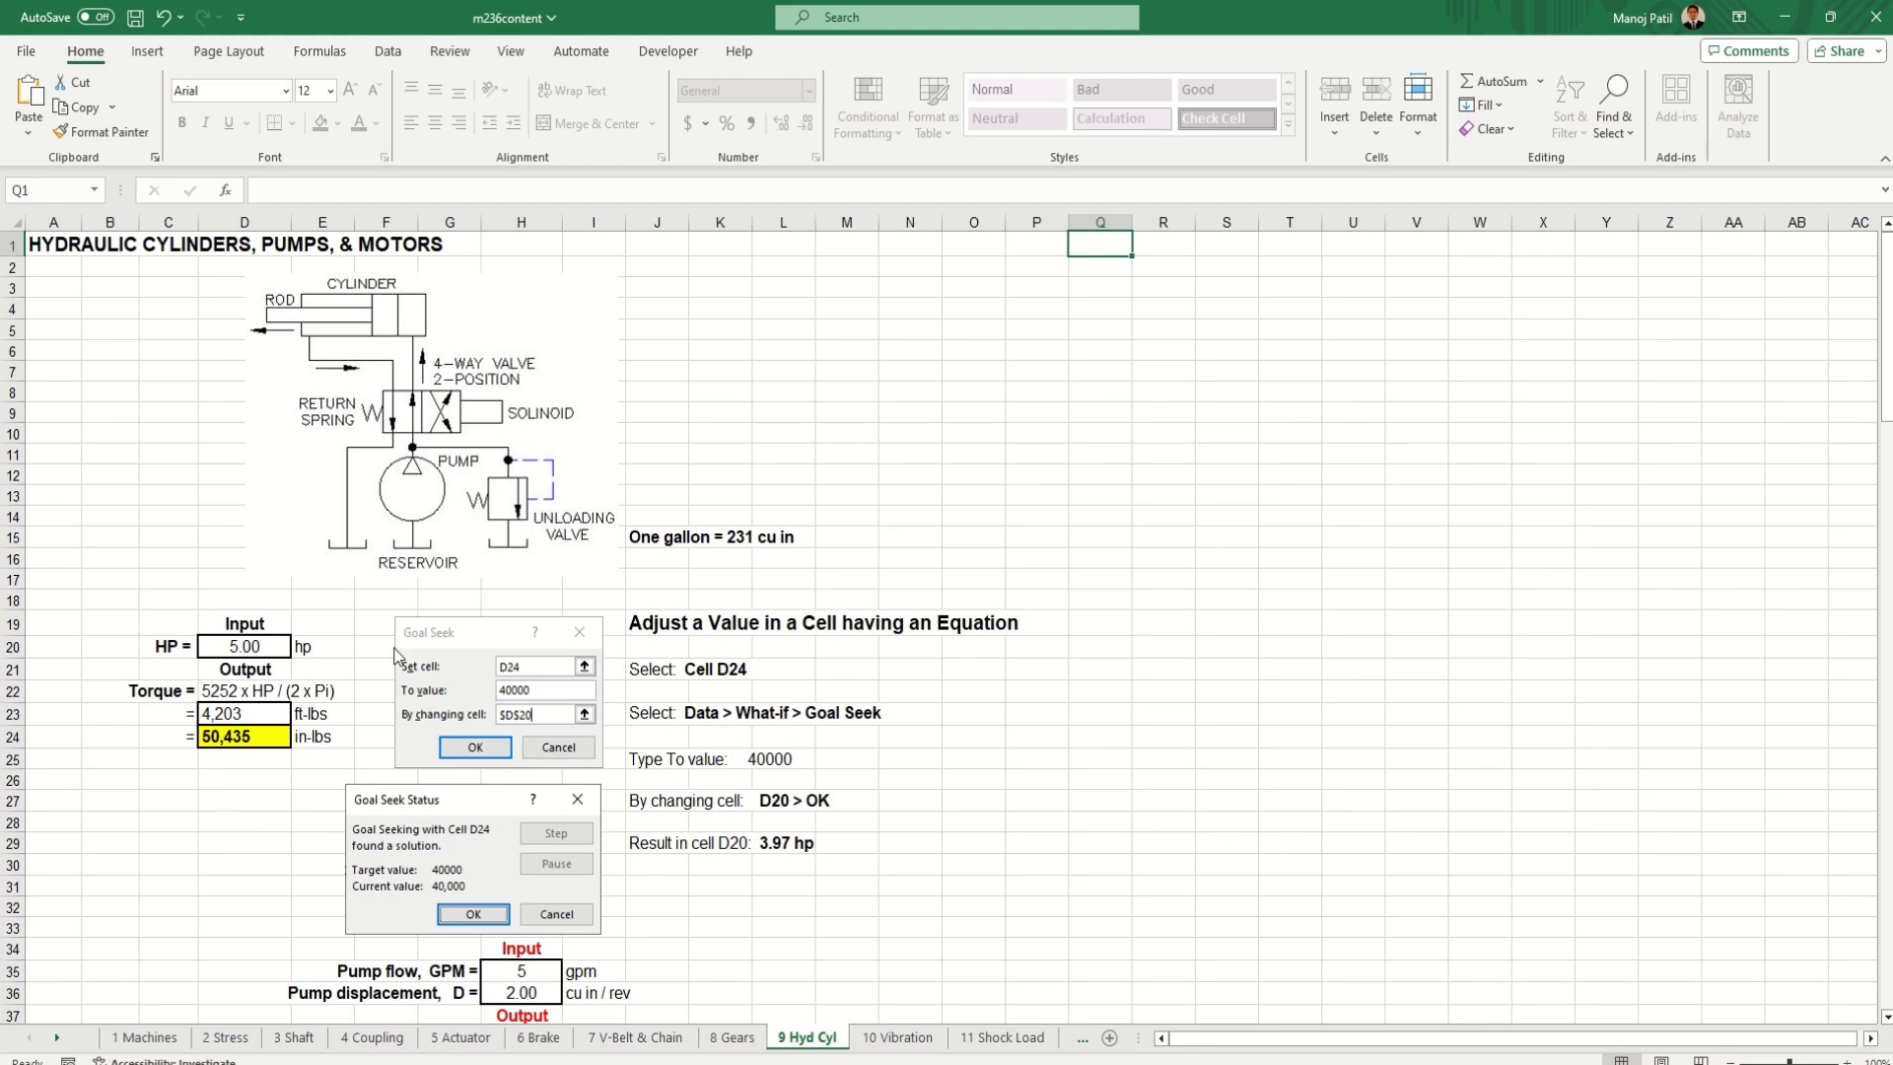
scroll(422, 696, down, 6)
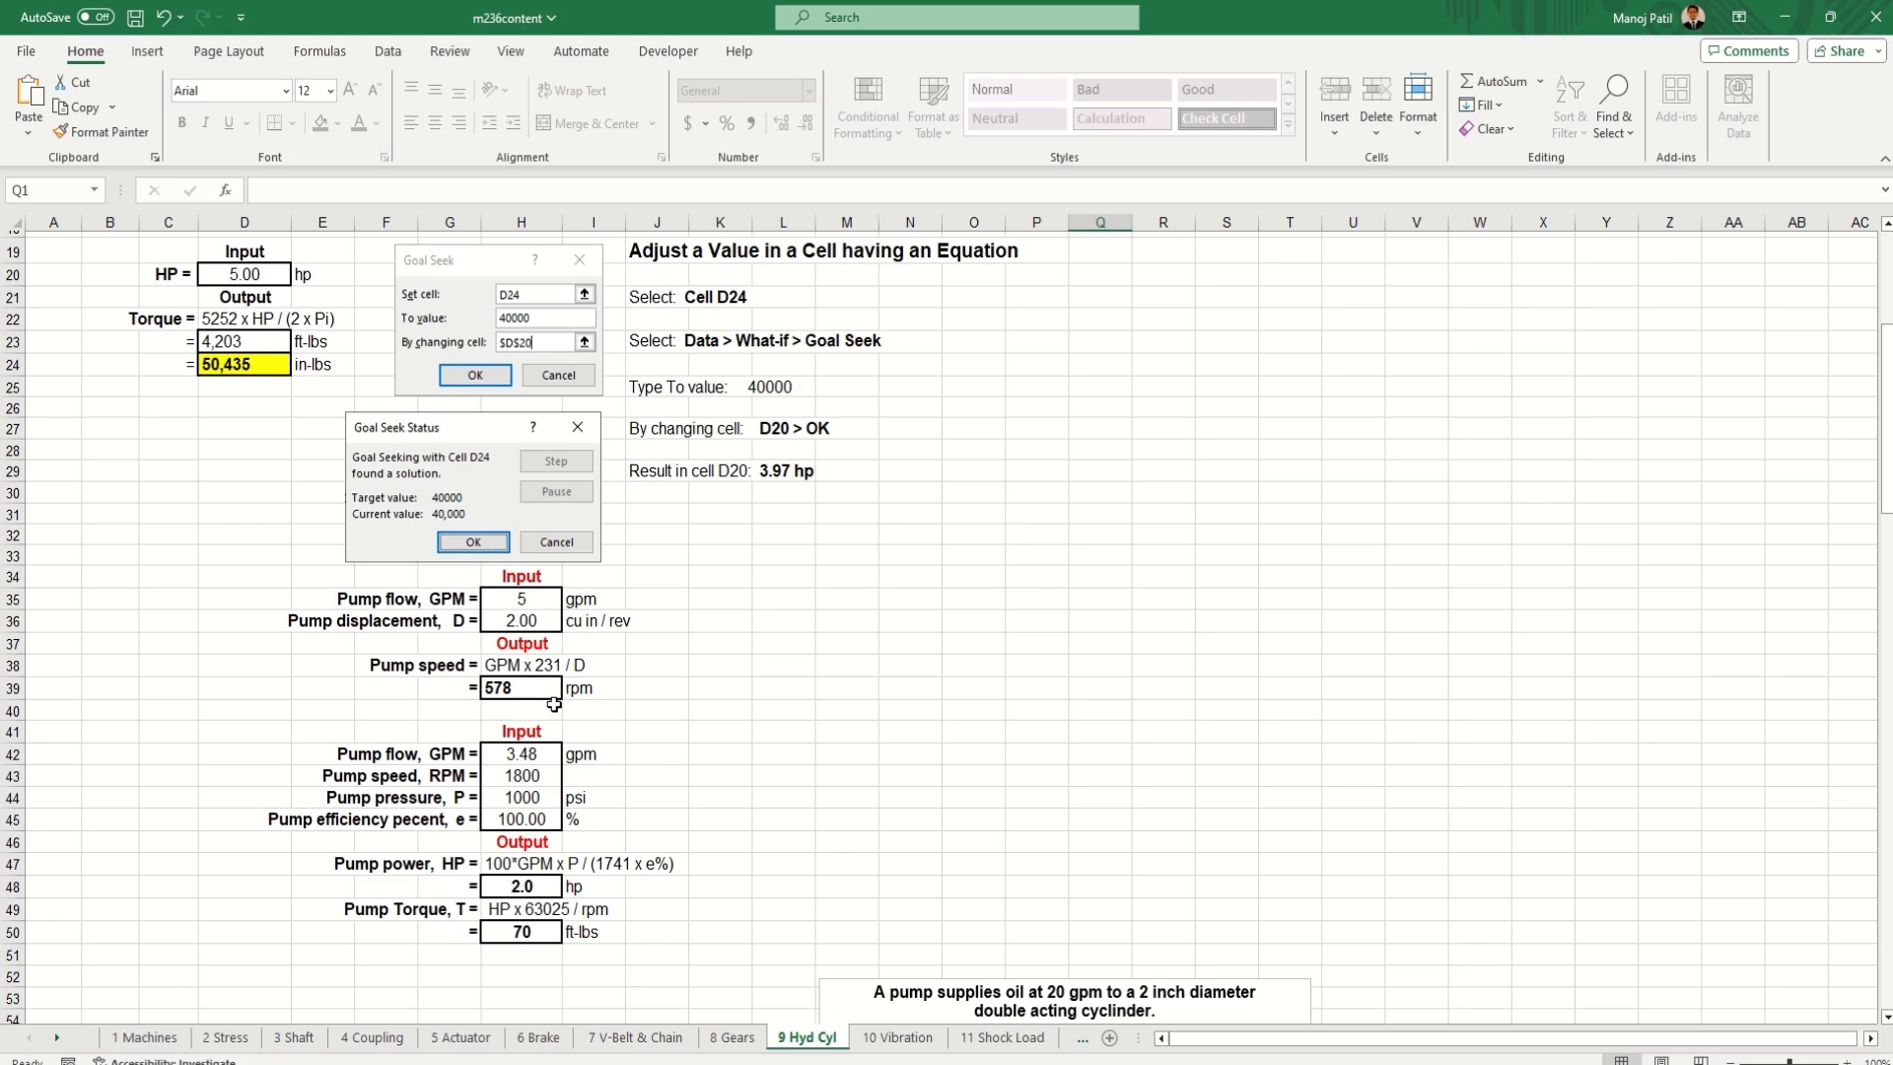
scroll(554, 706, down, 2)
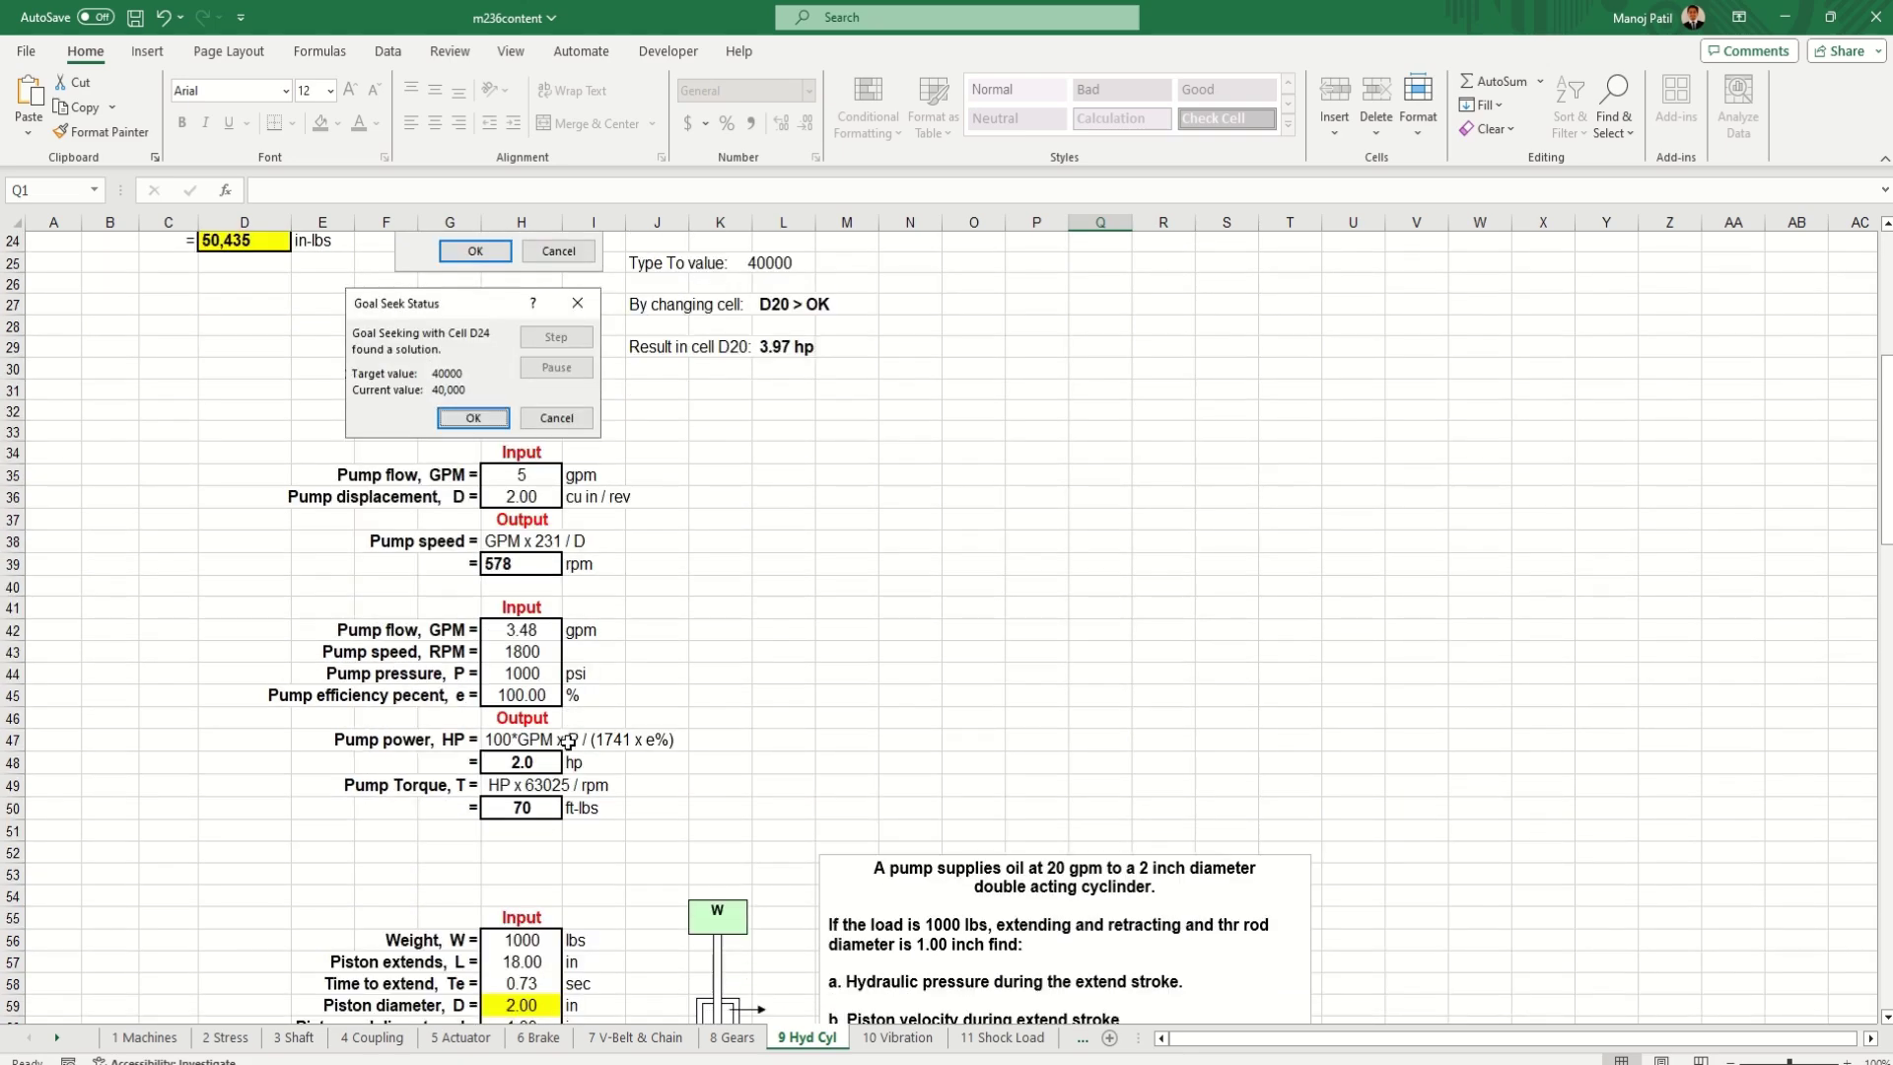
scroll(523, 754, down, 3)
scroll(539, 702, down, 1)
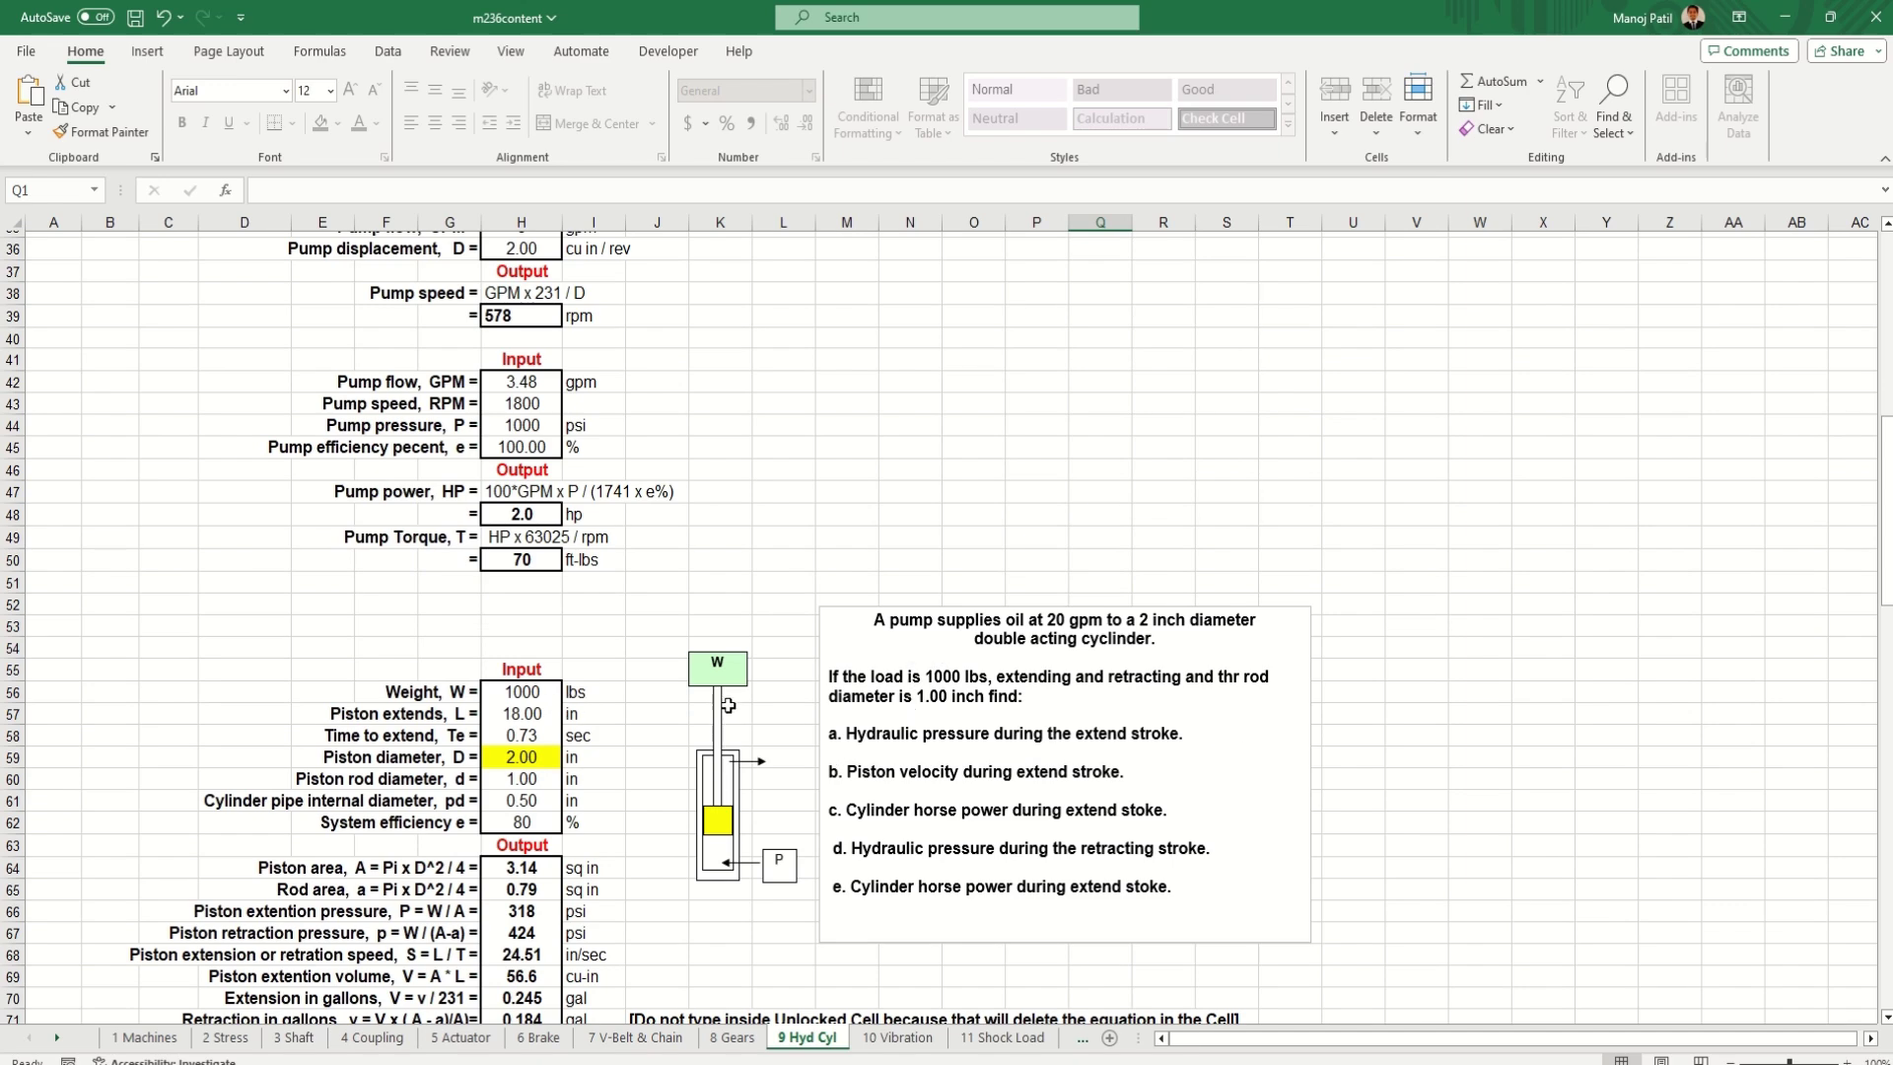
scroll(541, 679, down, 6)
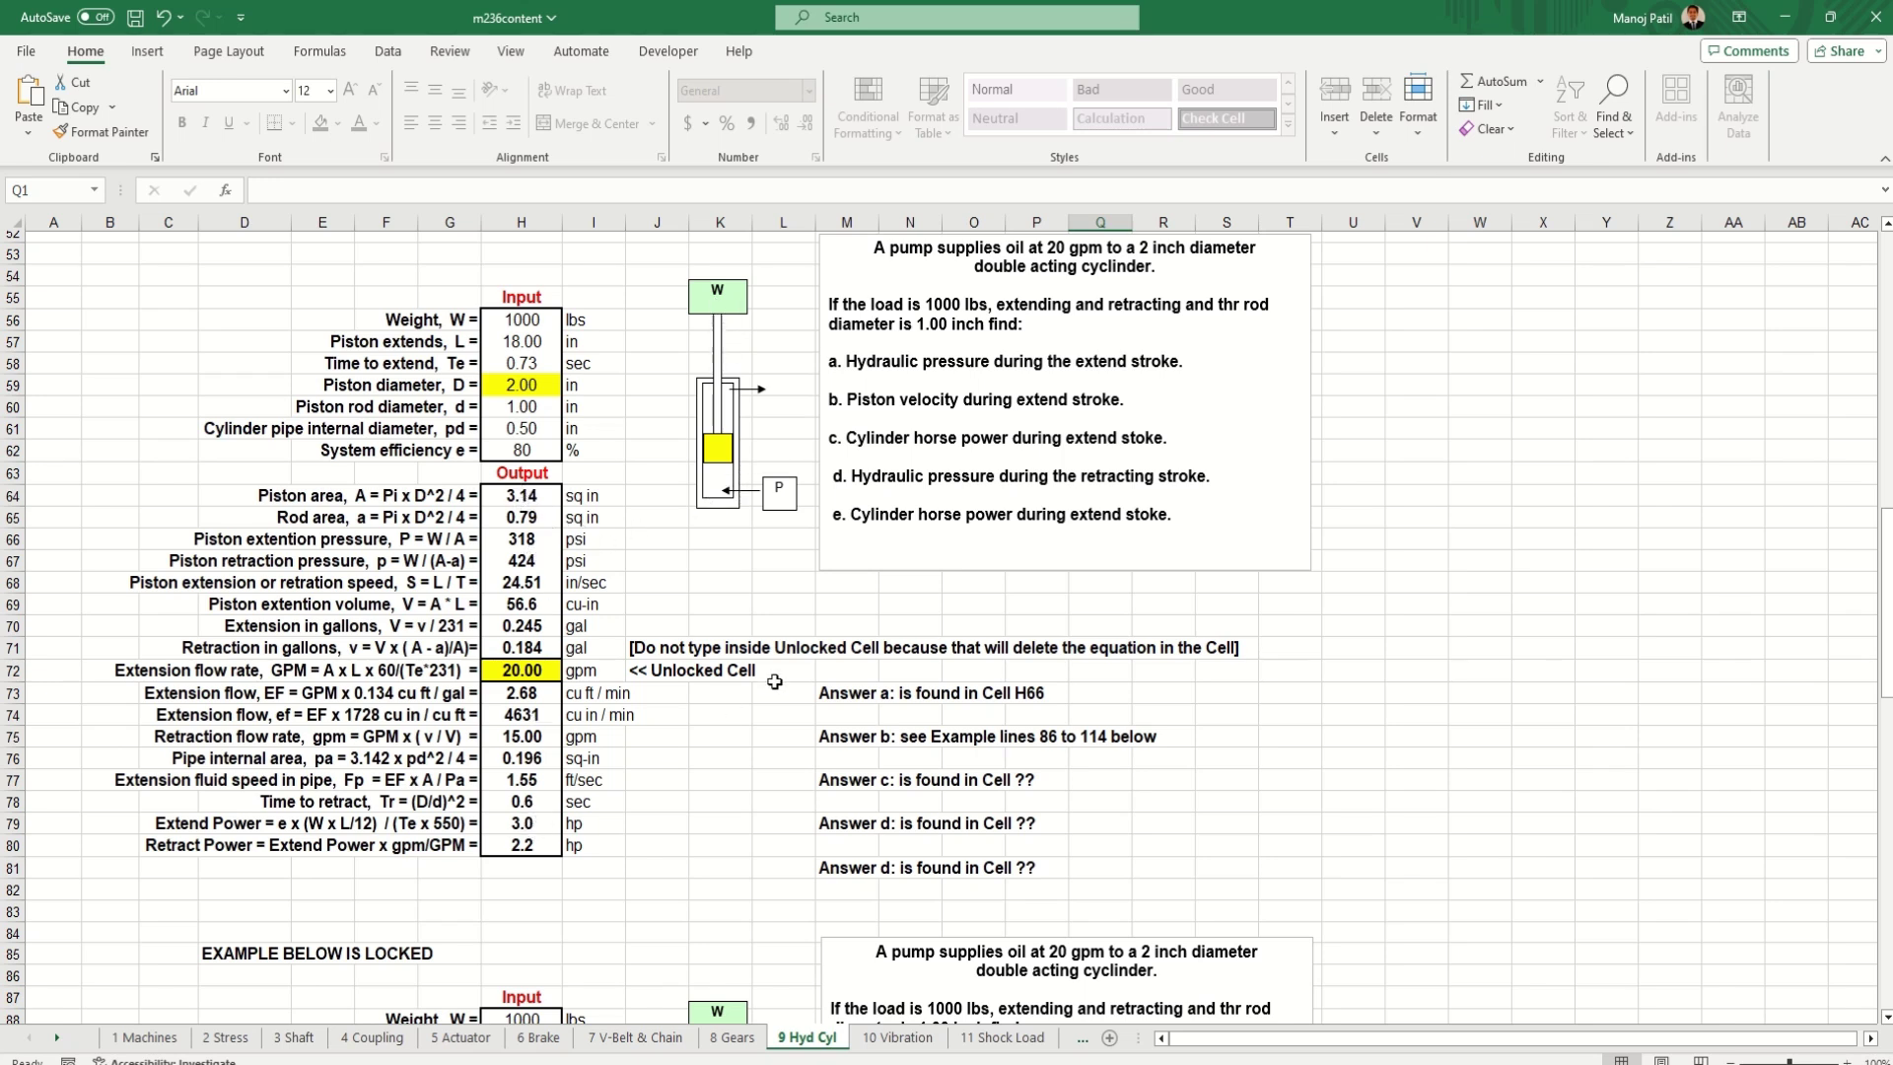
scroll(734, 699, down, 3)
scroll(735, 699, down, 17)
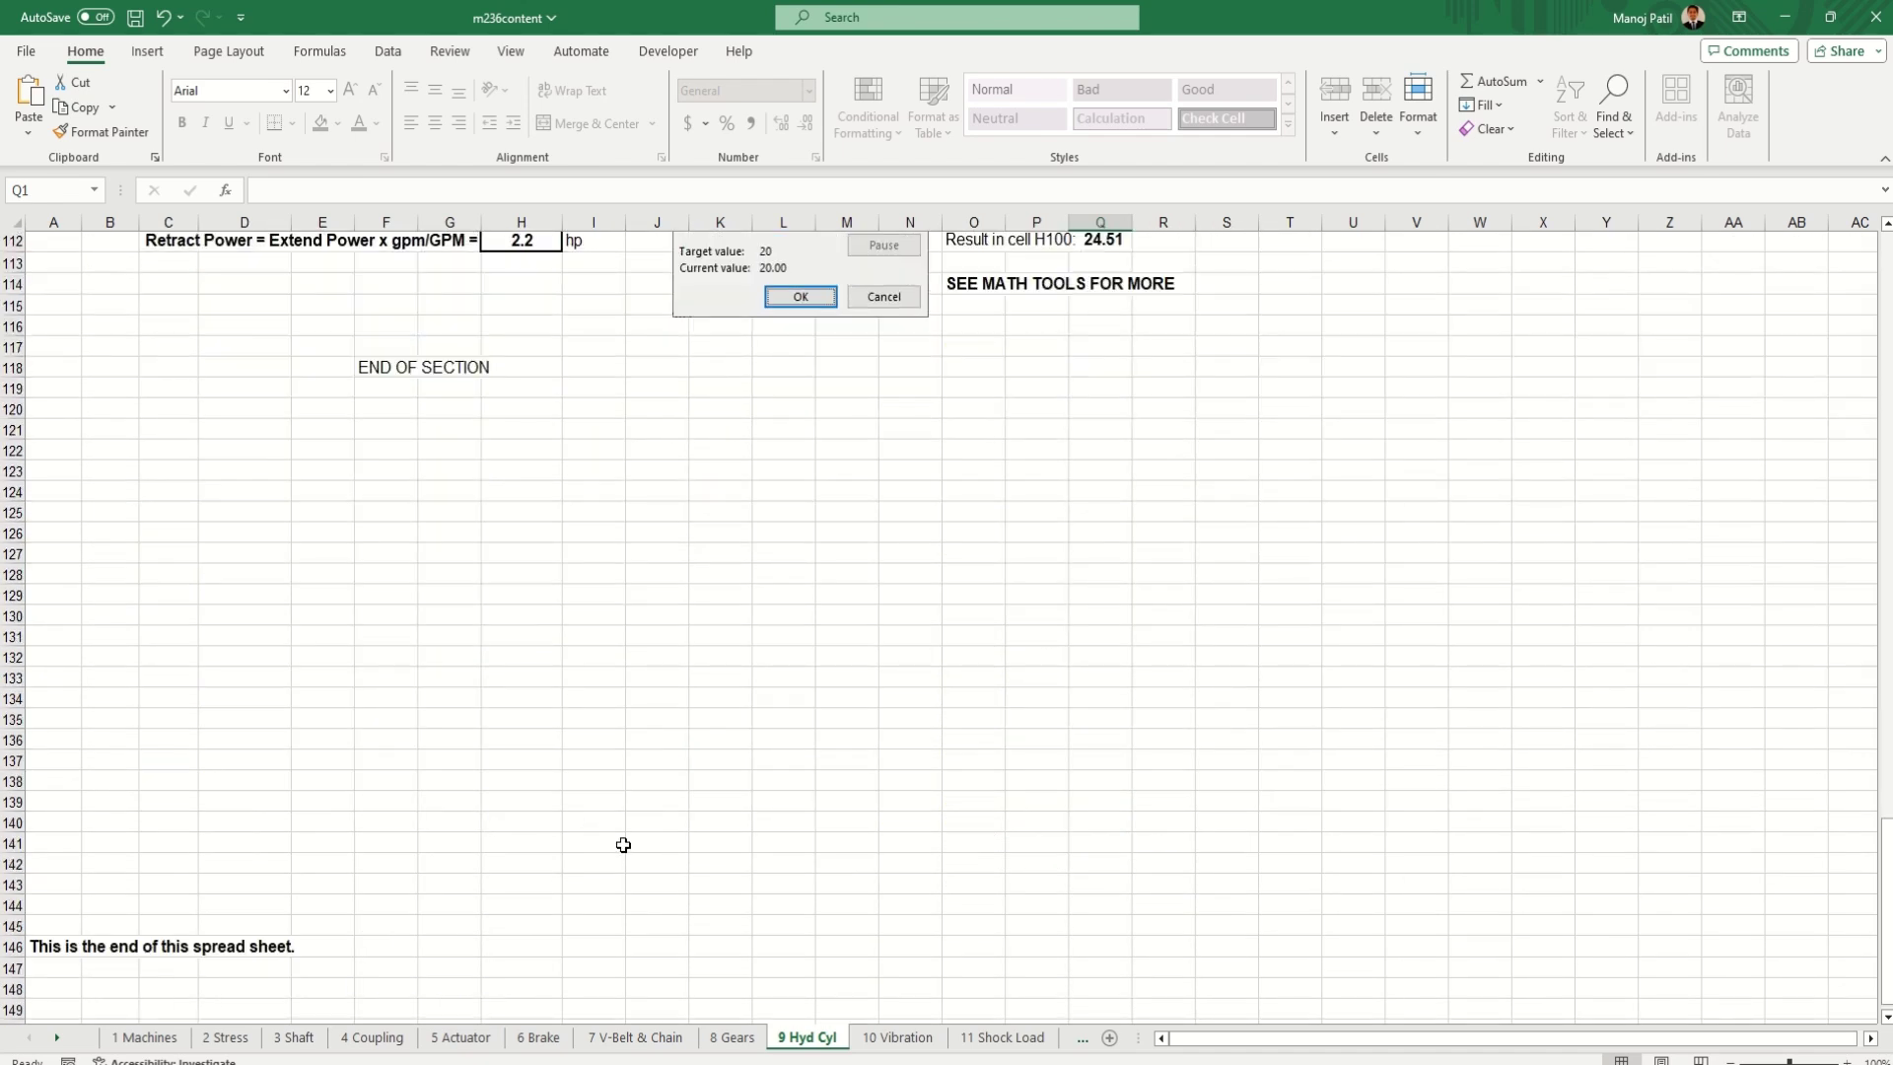
scroll(627, 838, down, 2)
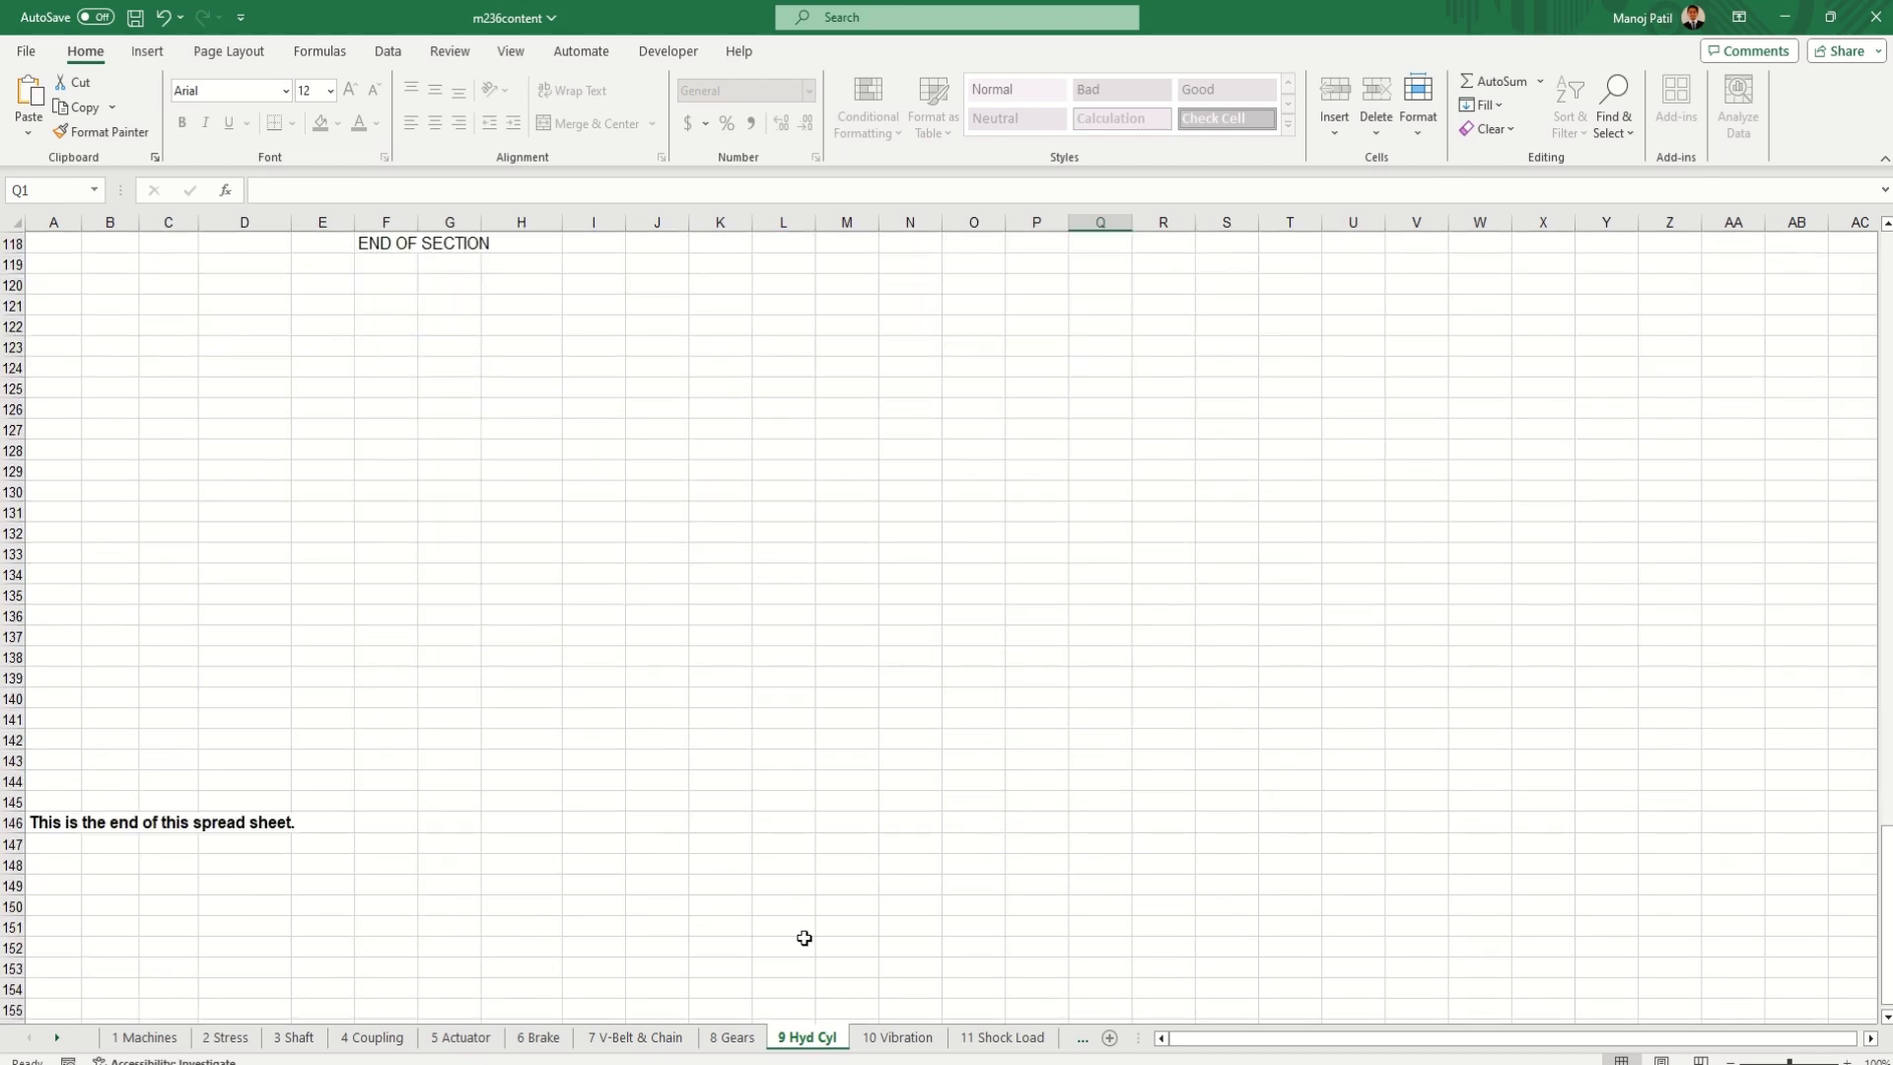
- Use the Math Tools link on 1 Machines and scroll through the 12 Math Tools sheet
click(989, 1038)
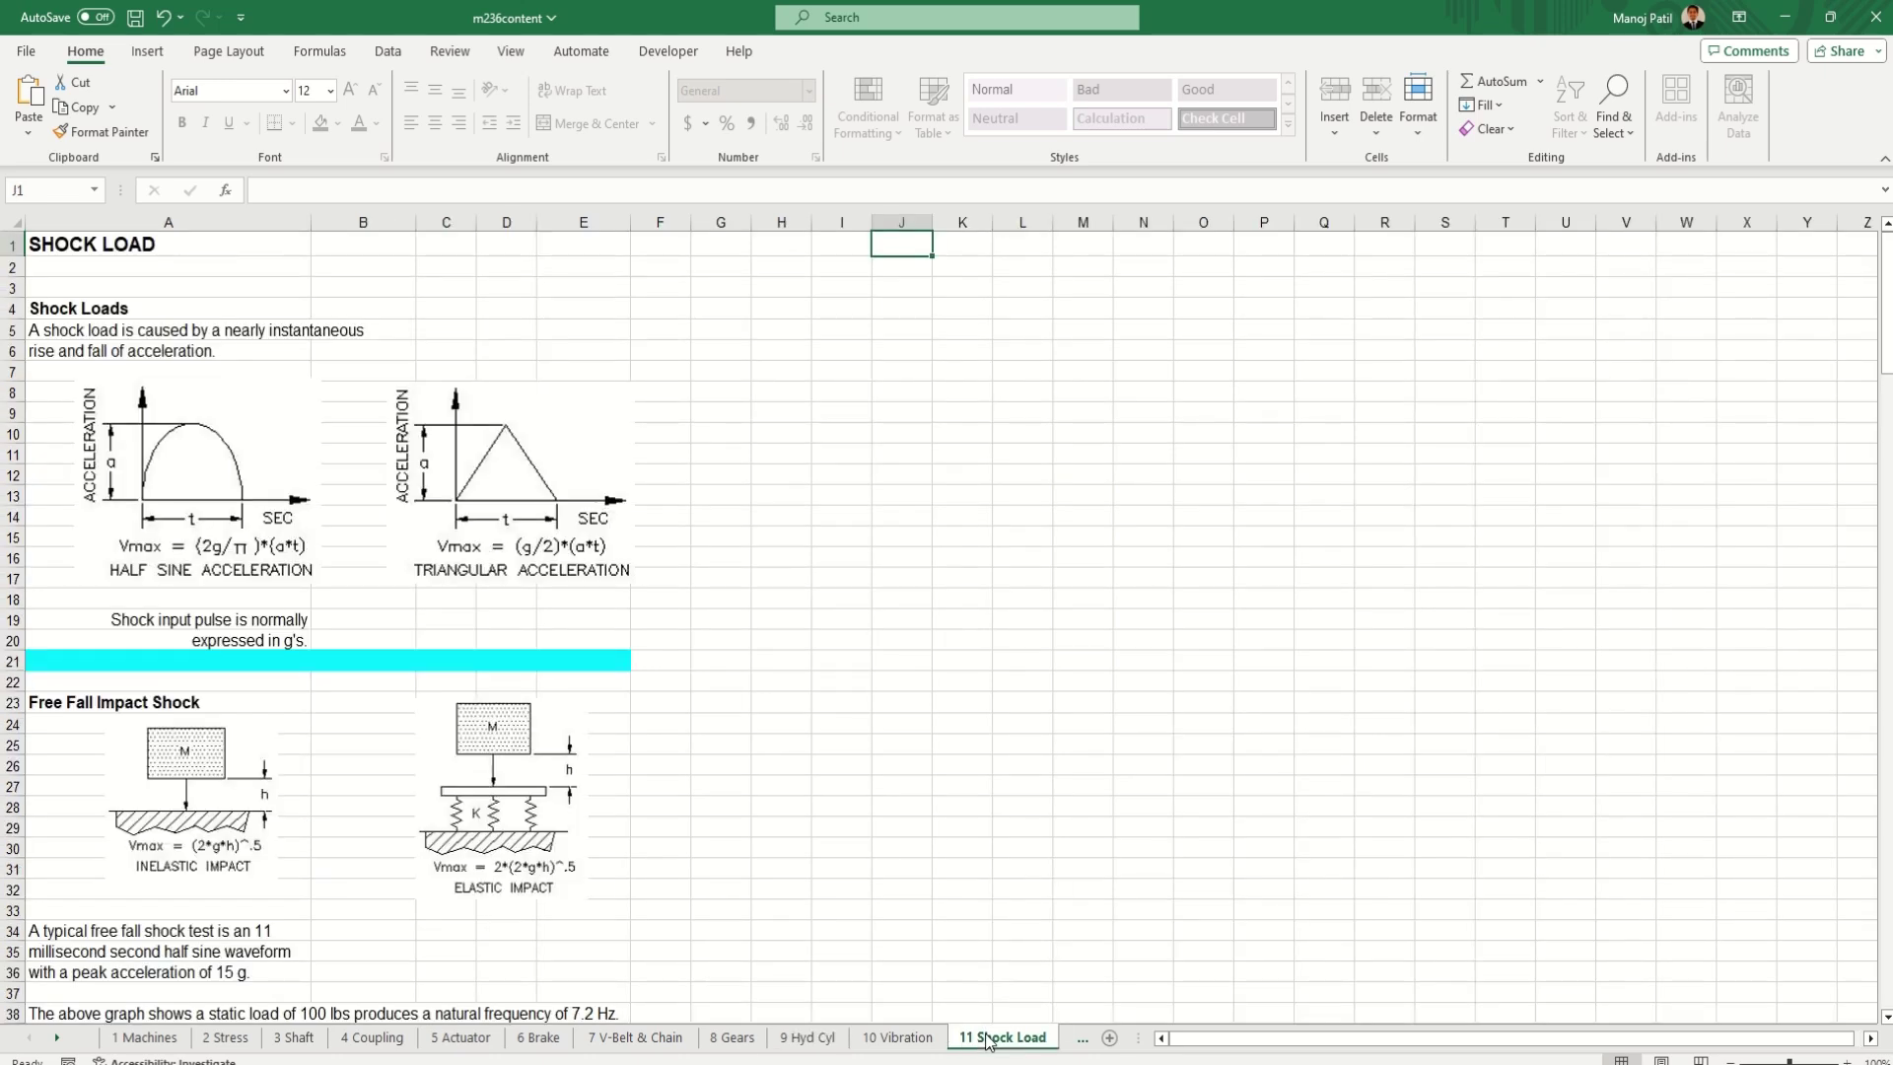
click(148, 1037)
click(1033, 733)
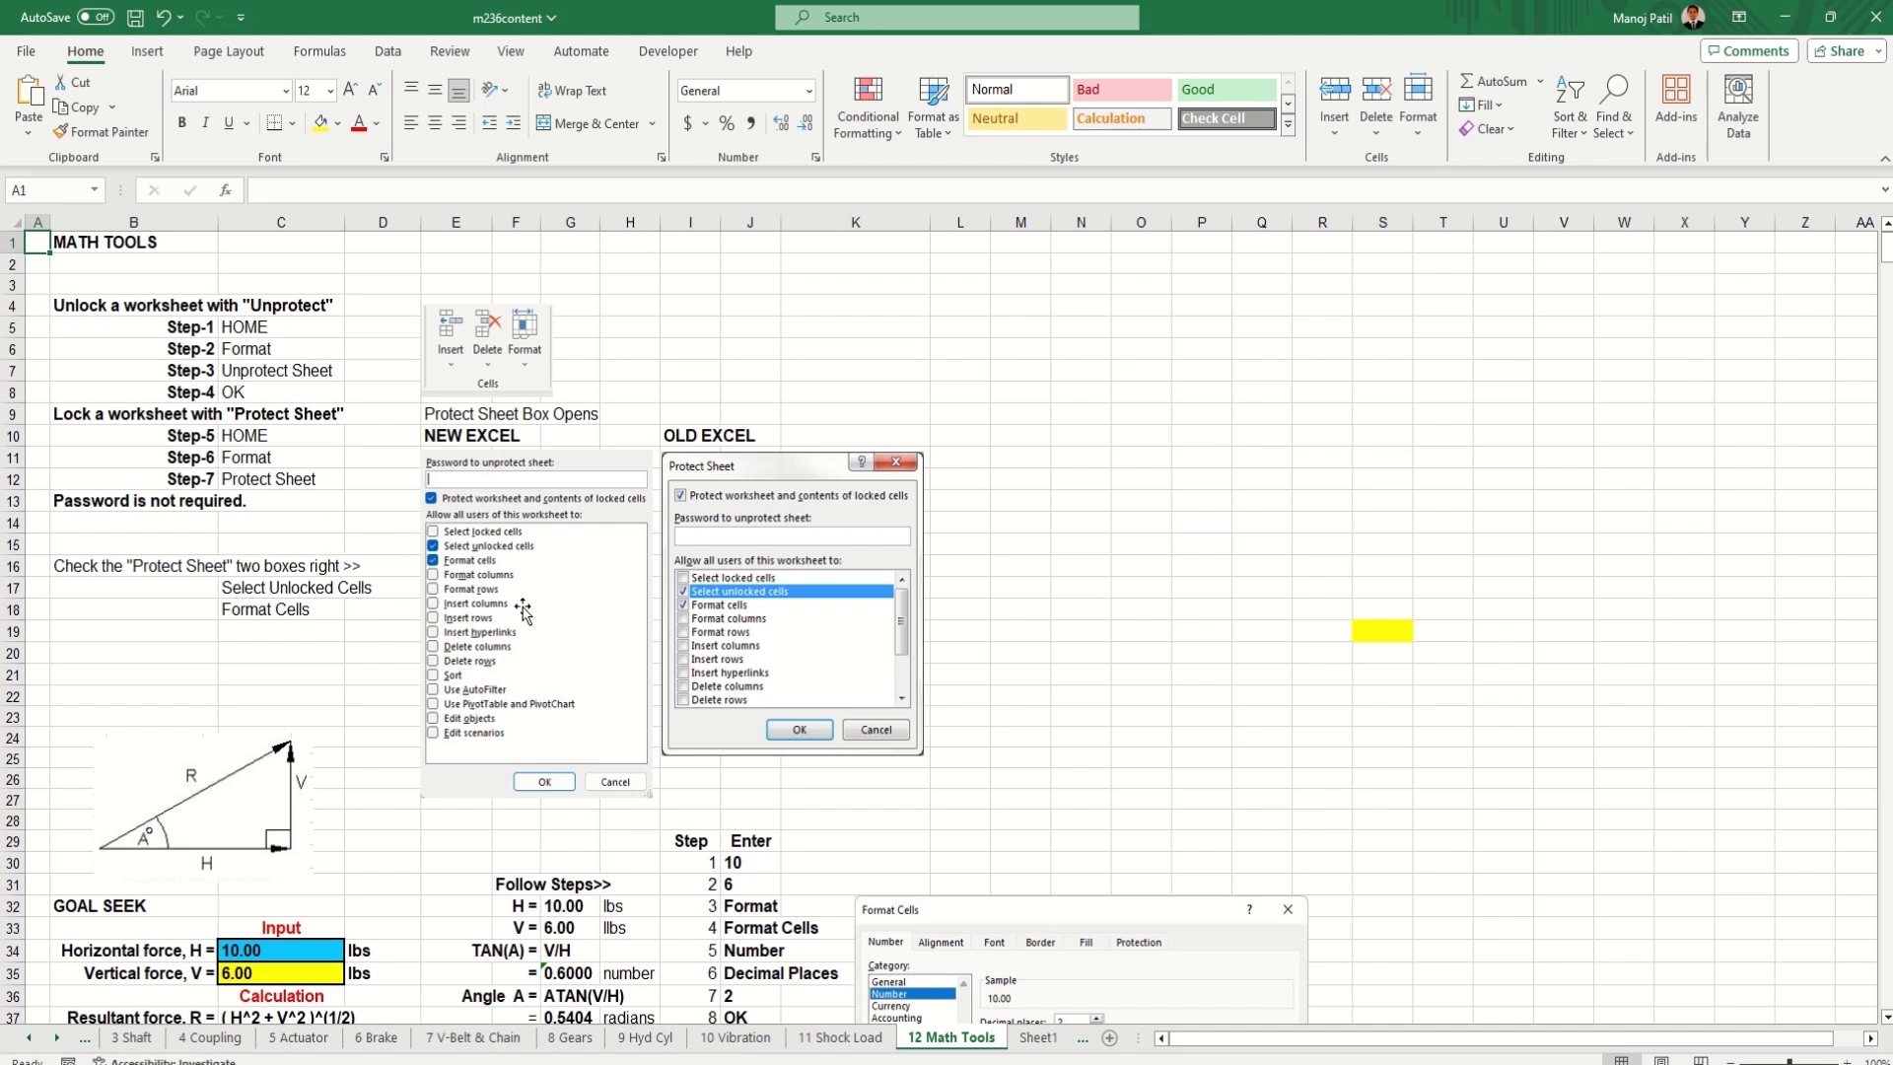
scroll(308, 579, down, 1)
scroll(309, 579, down, 1)
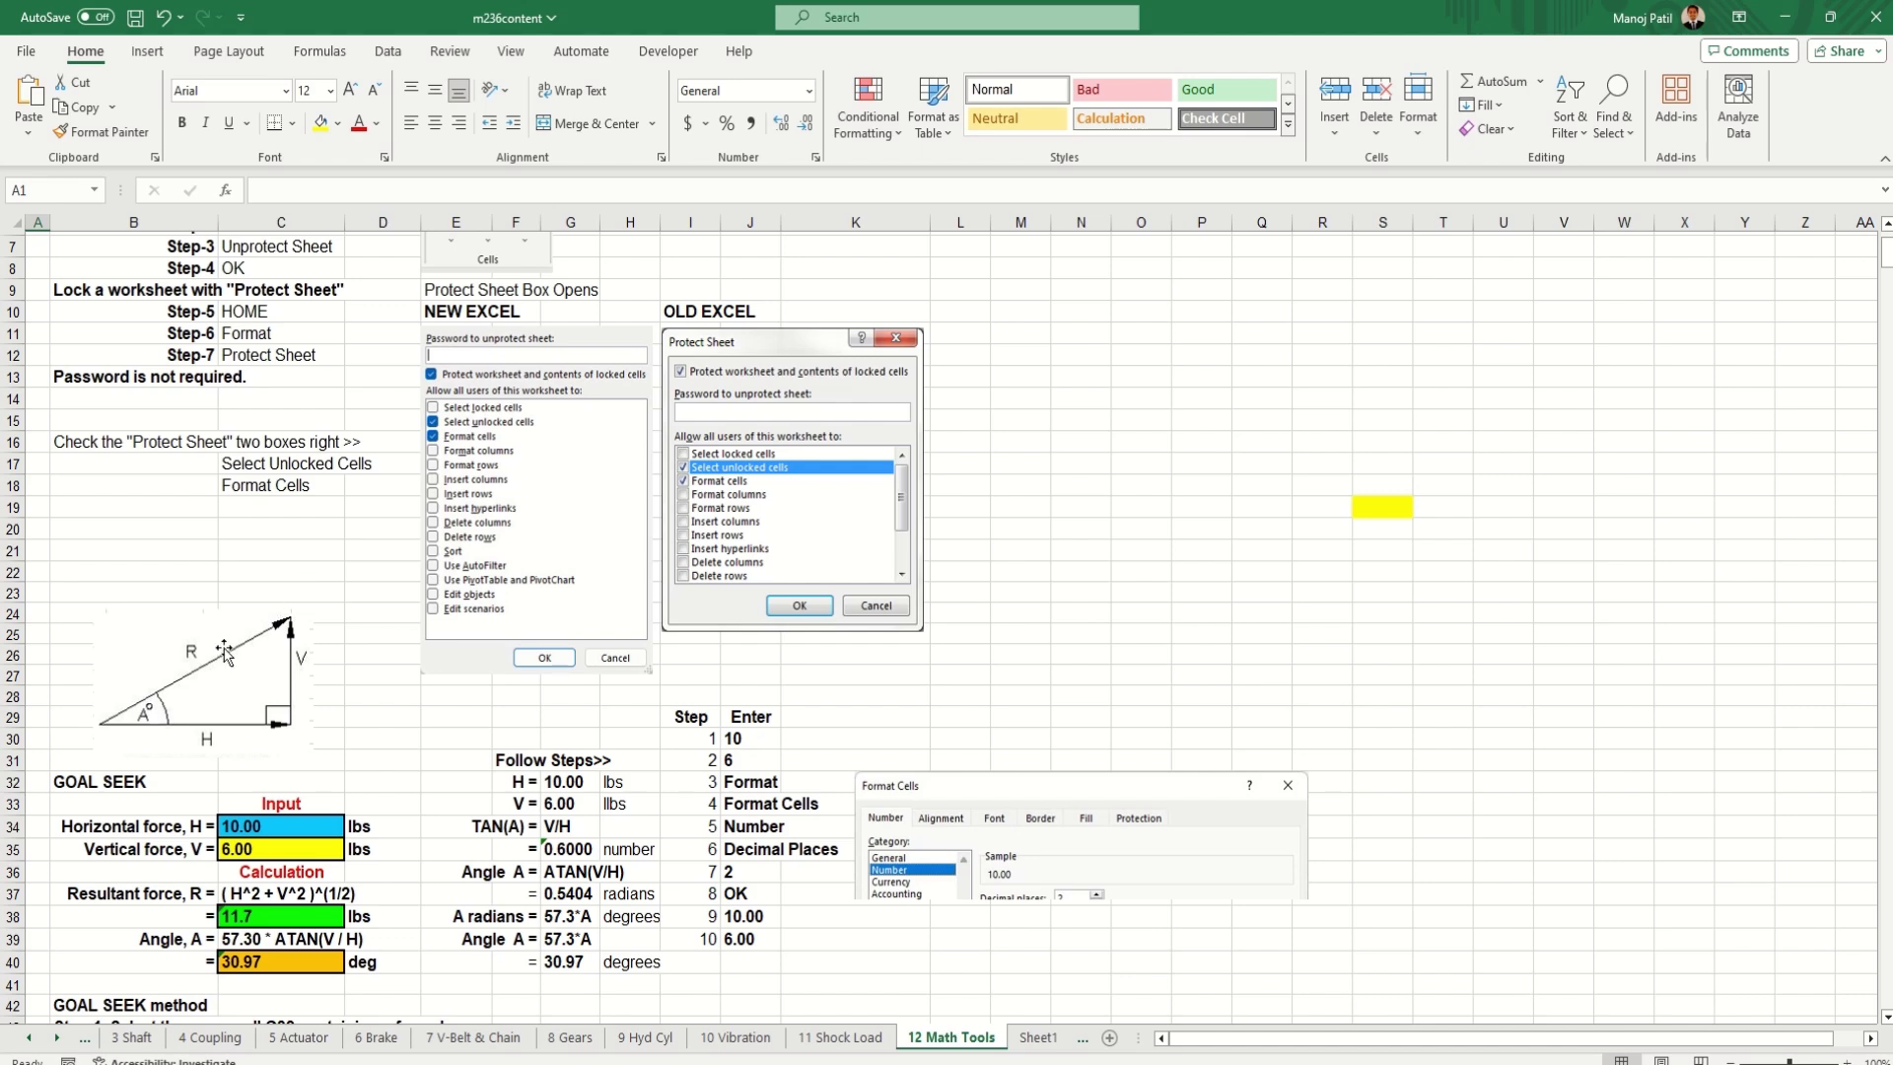
scroll(188, 690, down, 6)
scroll(218, 681, down, 6)
scroll(227, 670, up, 7)
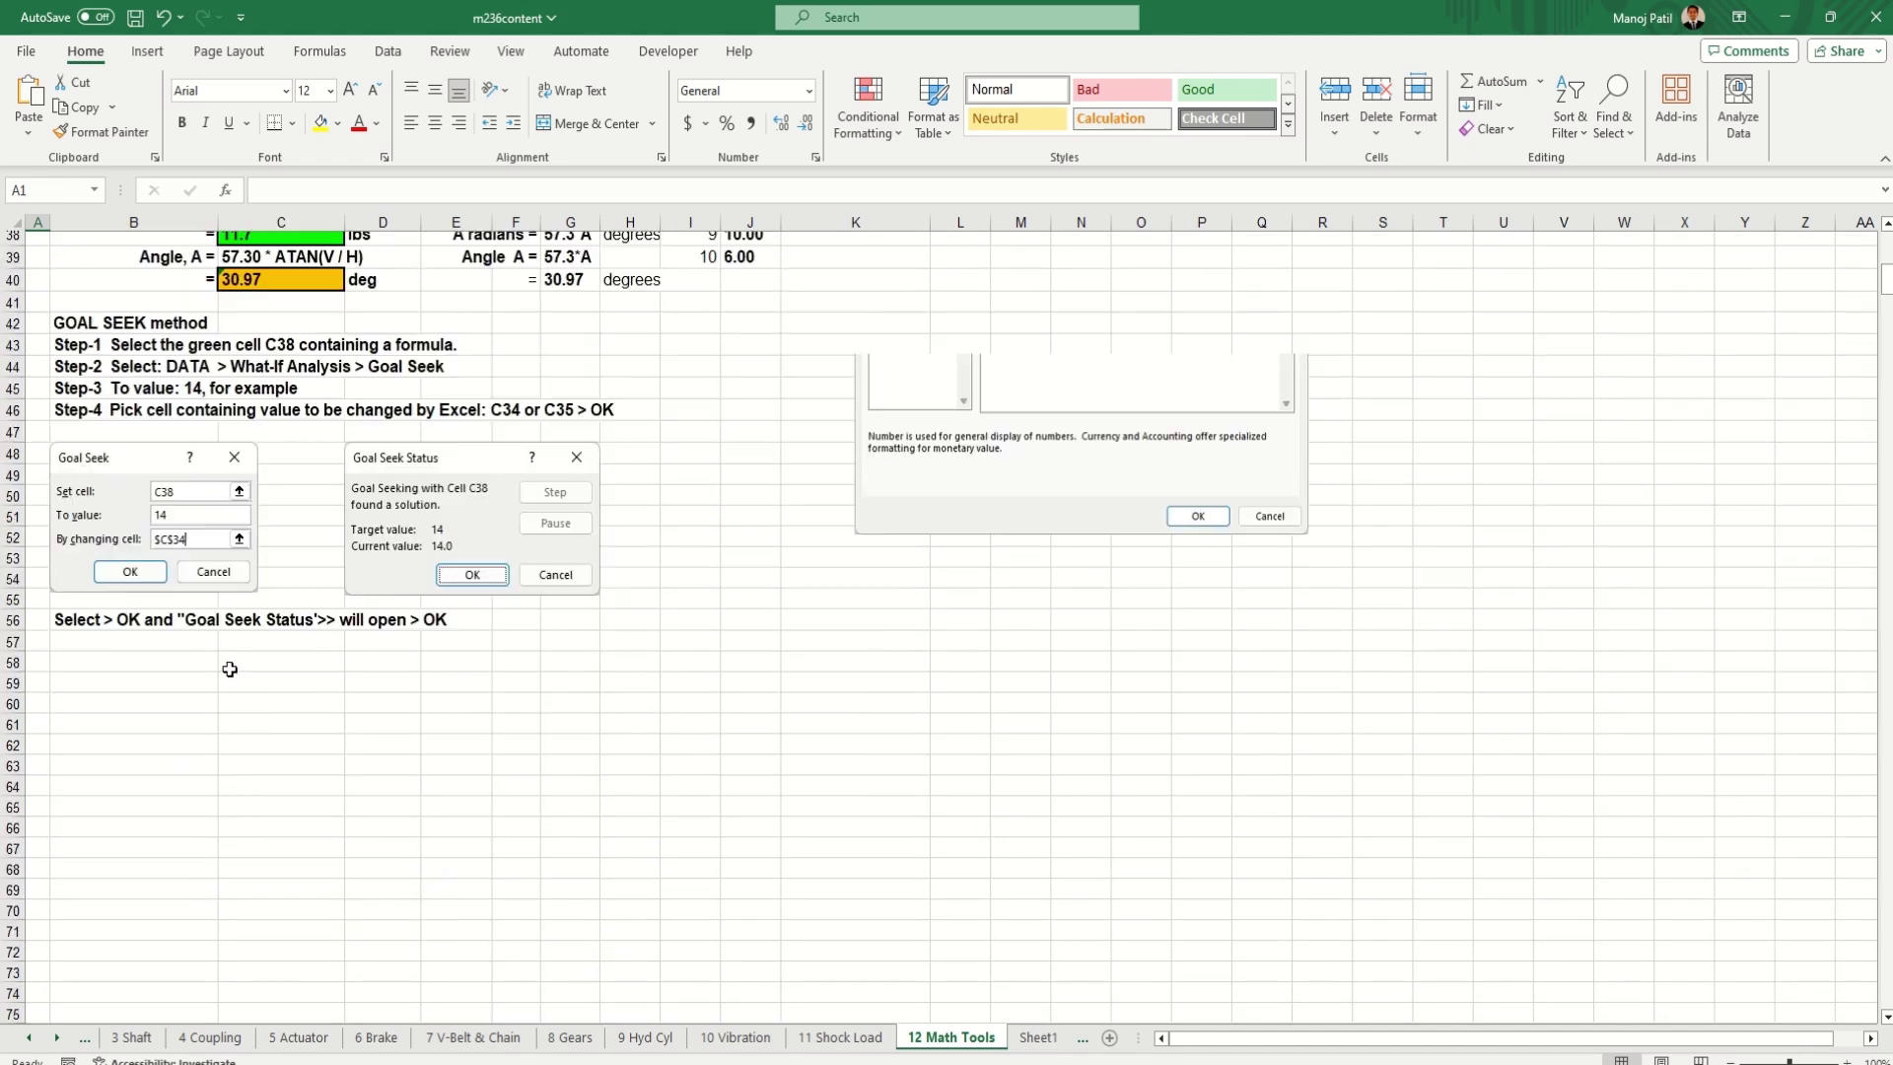
scroll(239, 664, up, 7)
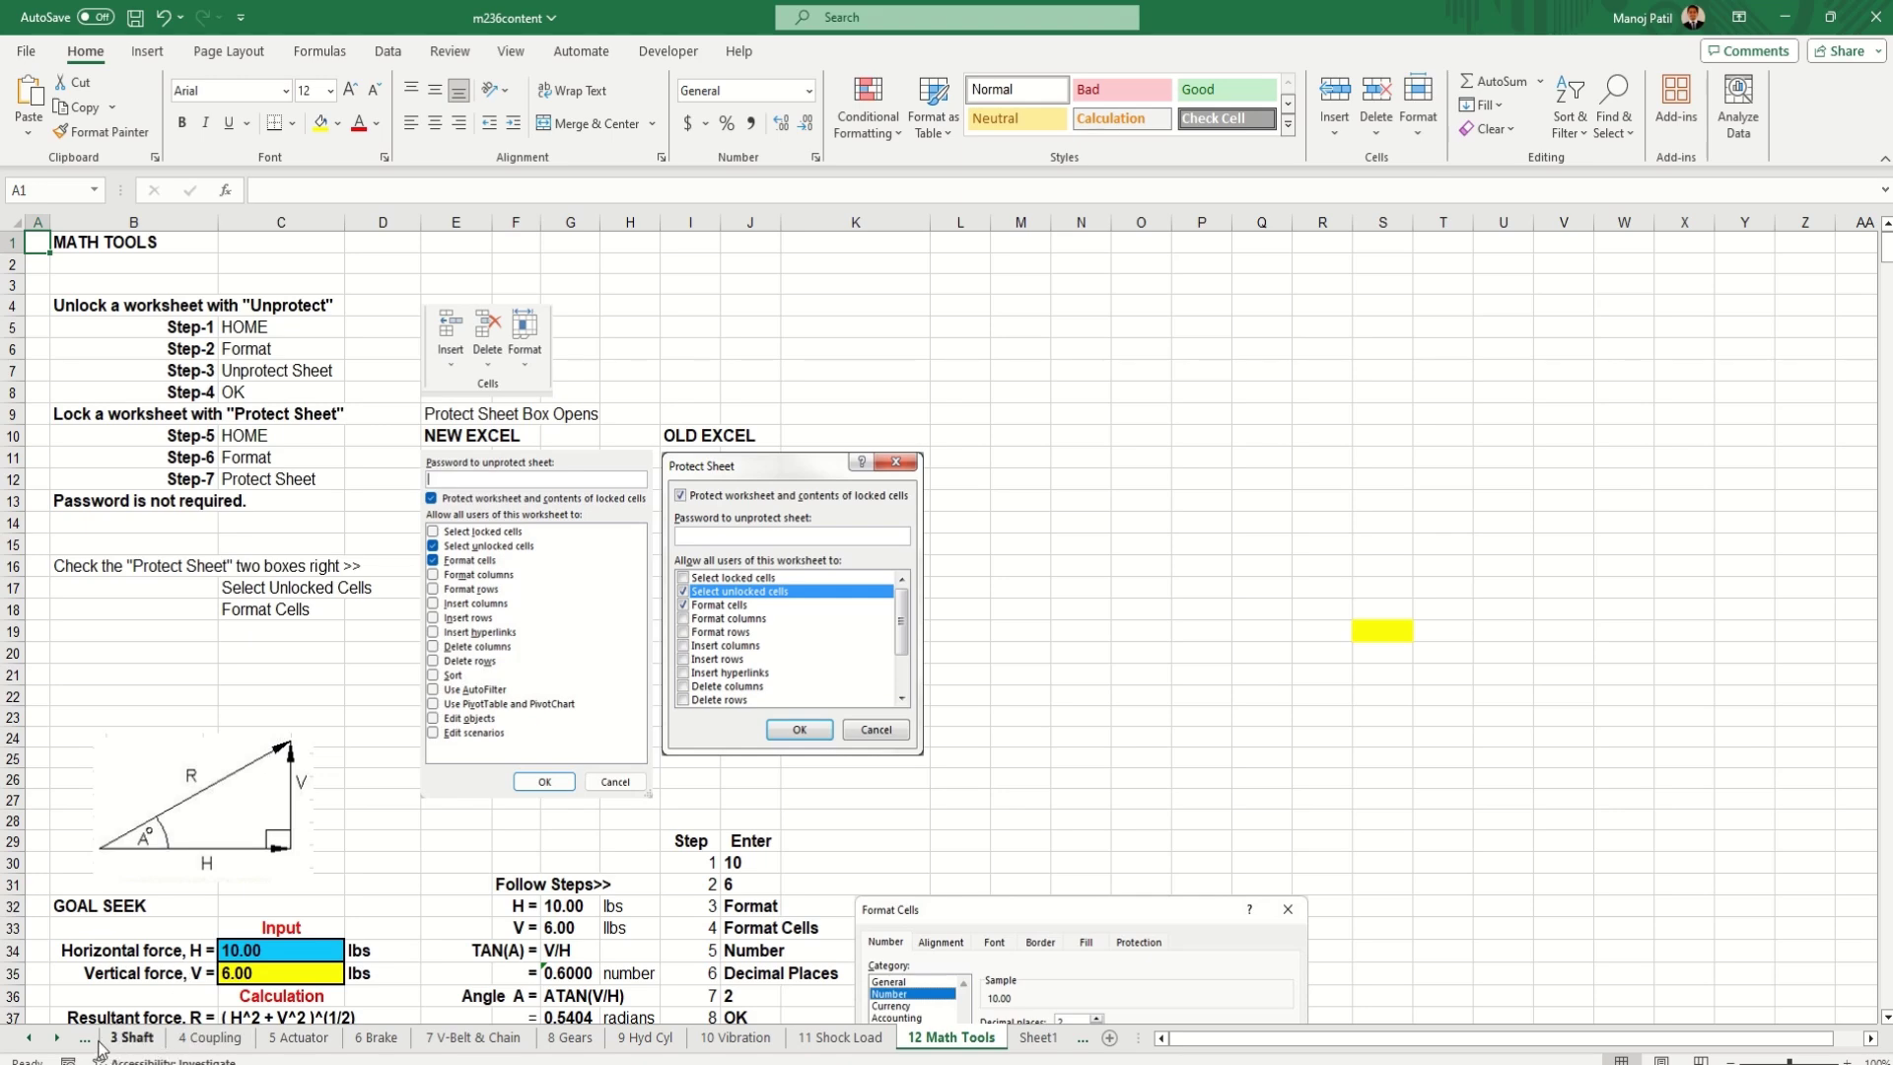
- Scroll the sheet tabs back to 1 Machines and look over its contents list
click(128, 1038)
click(28, 1038)
click(29, 1038)
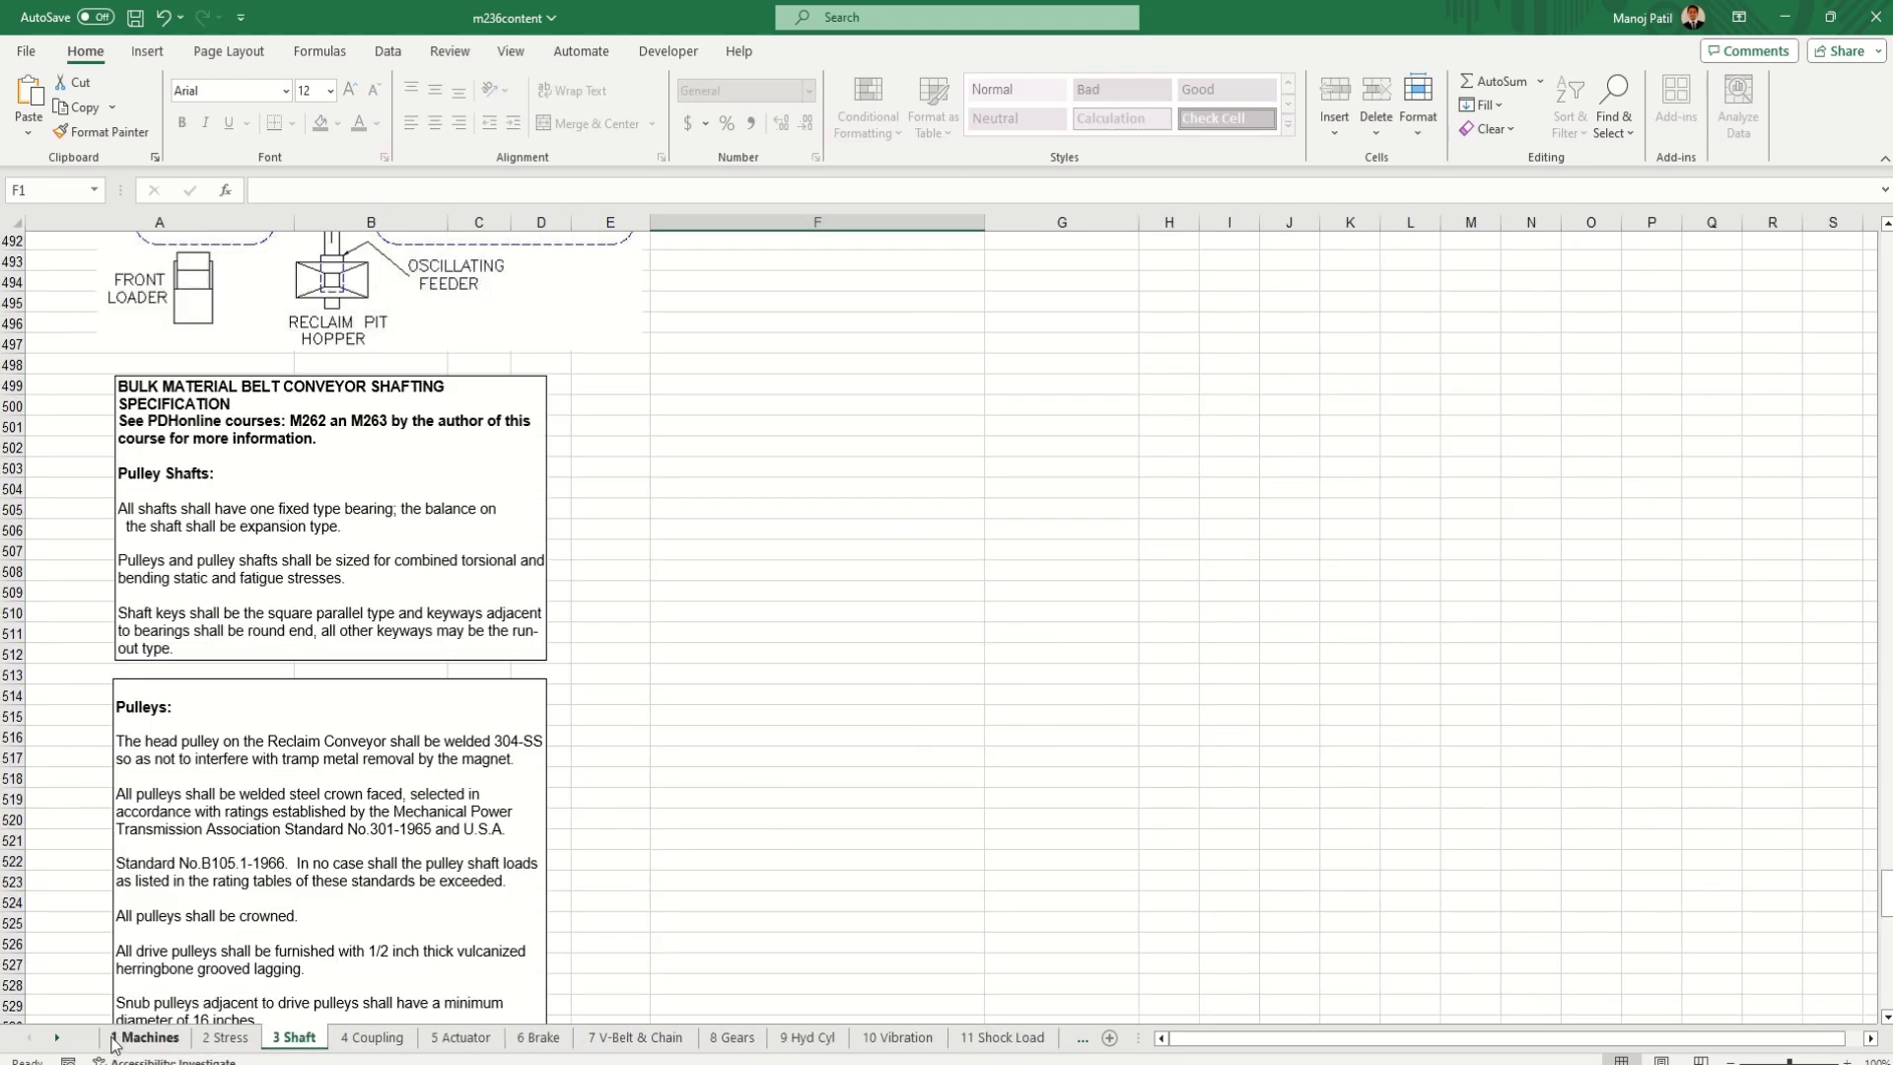
click(143, 1038)
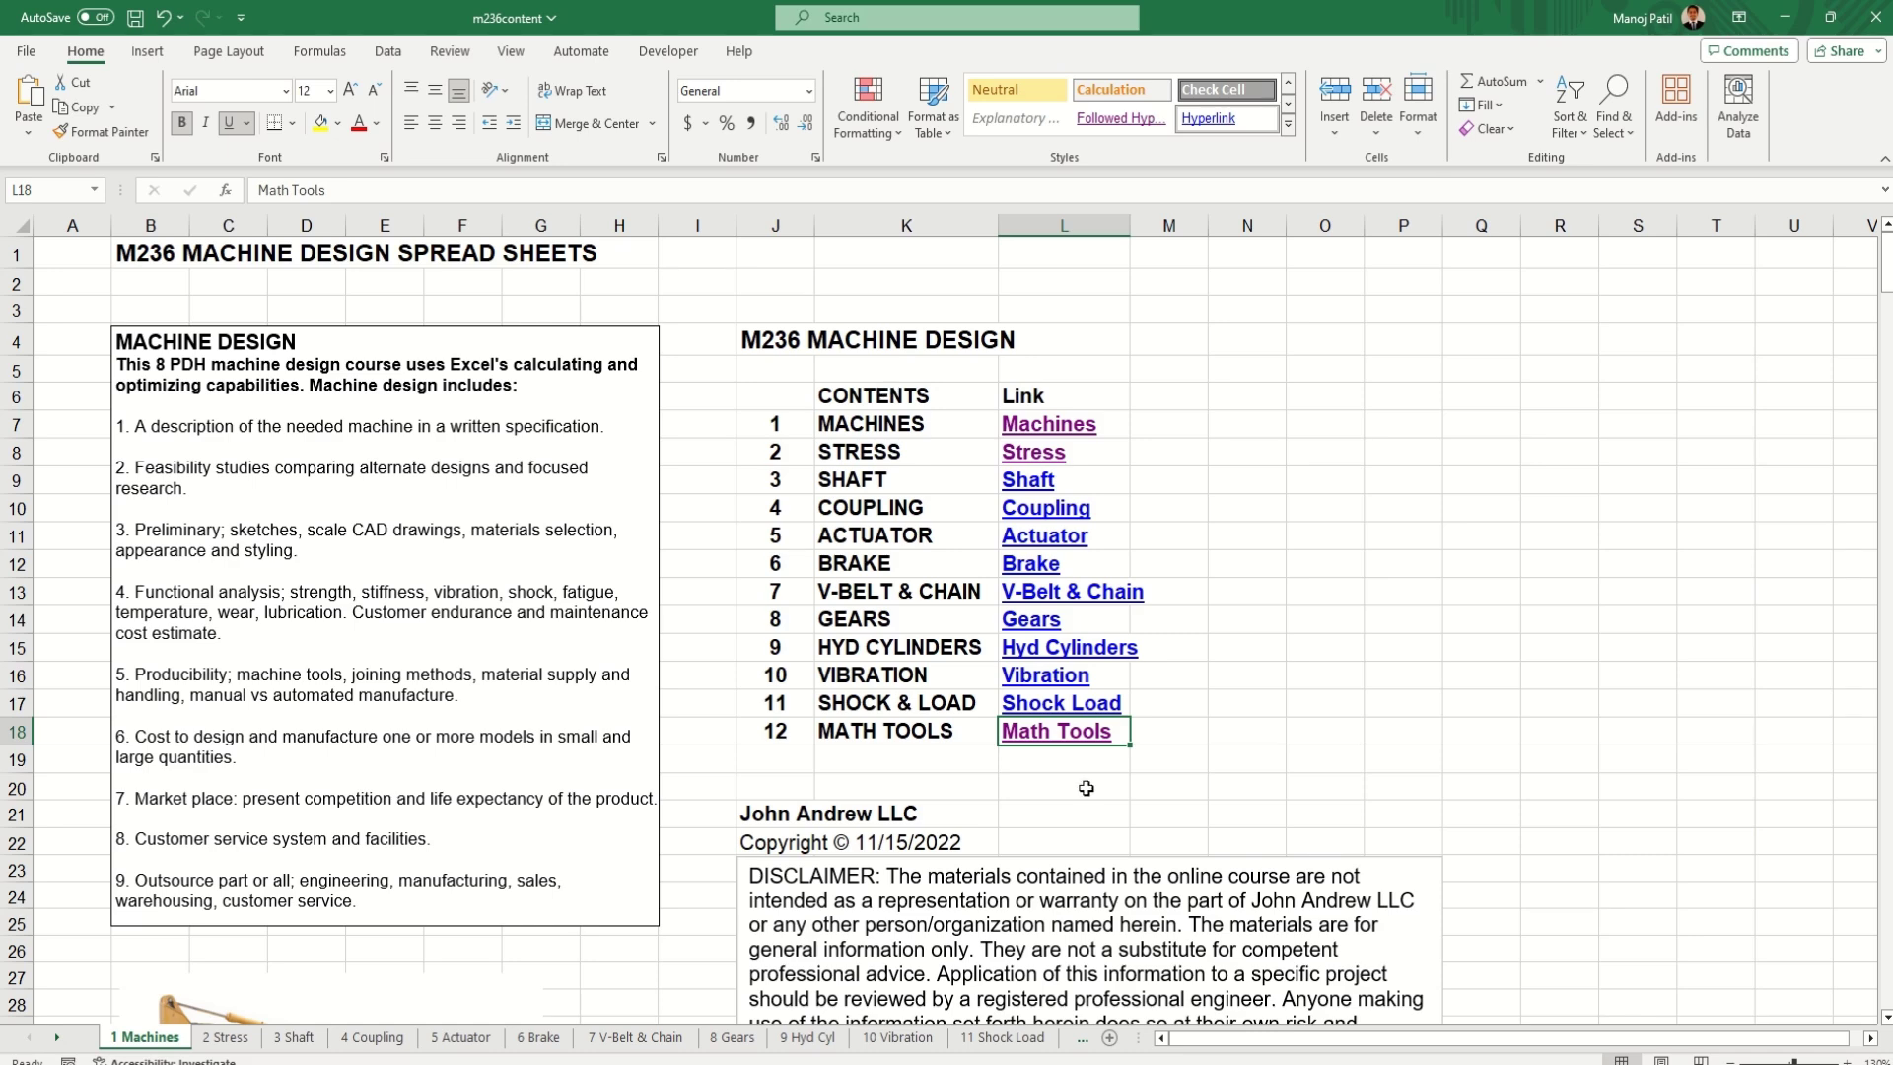
scroll(932, 794, down, 2)
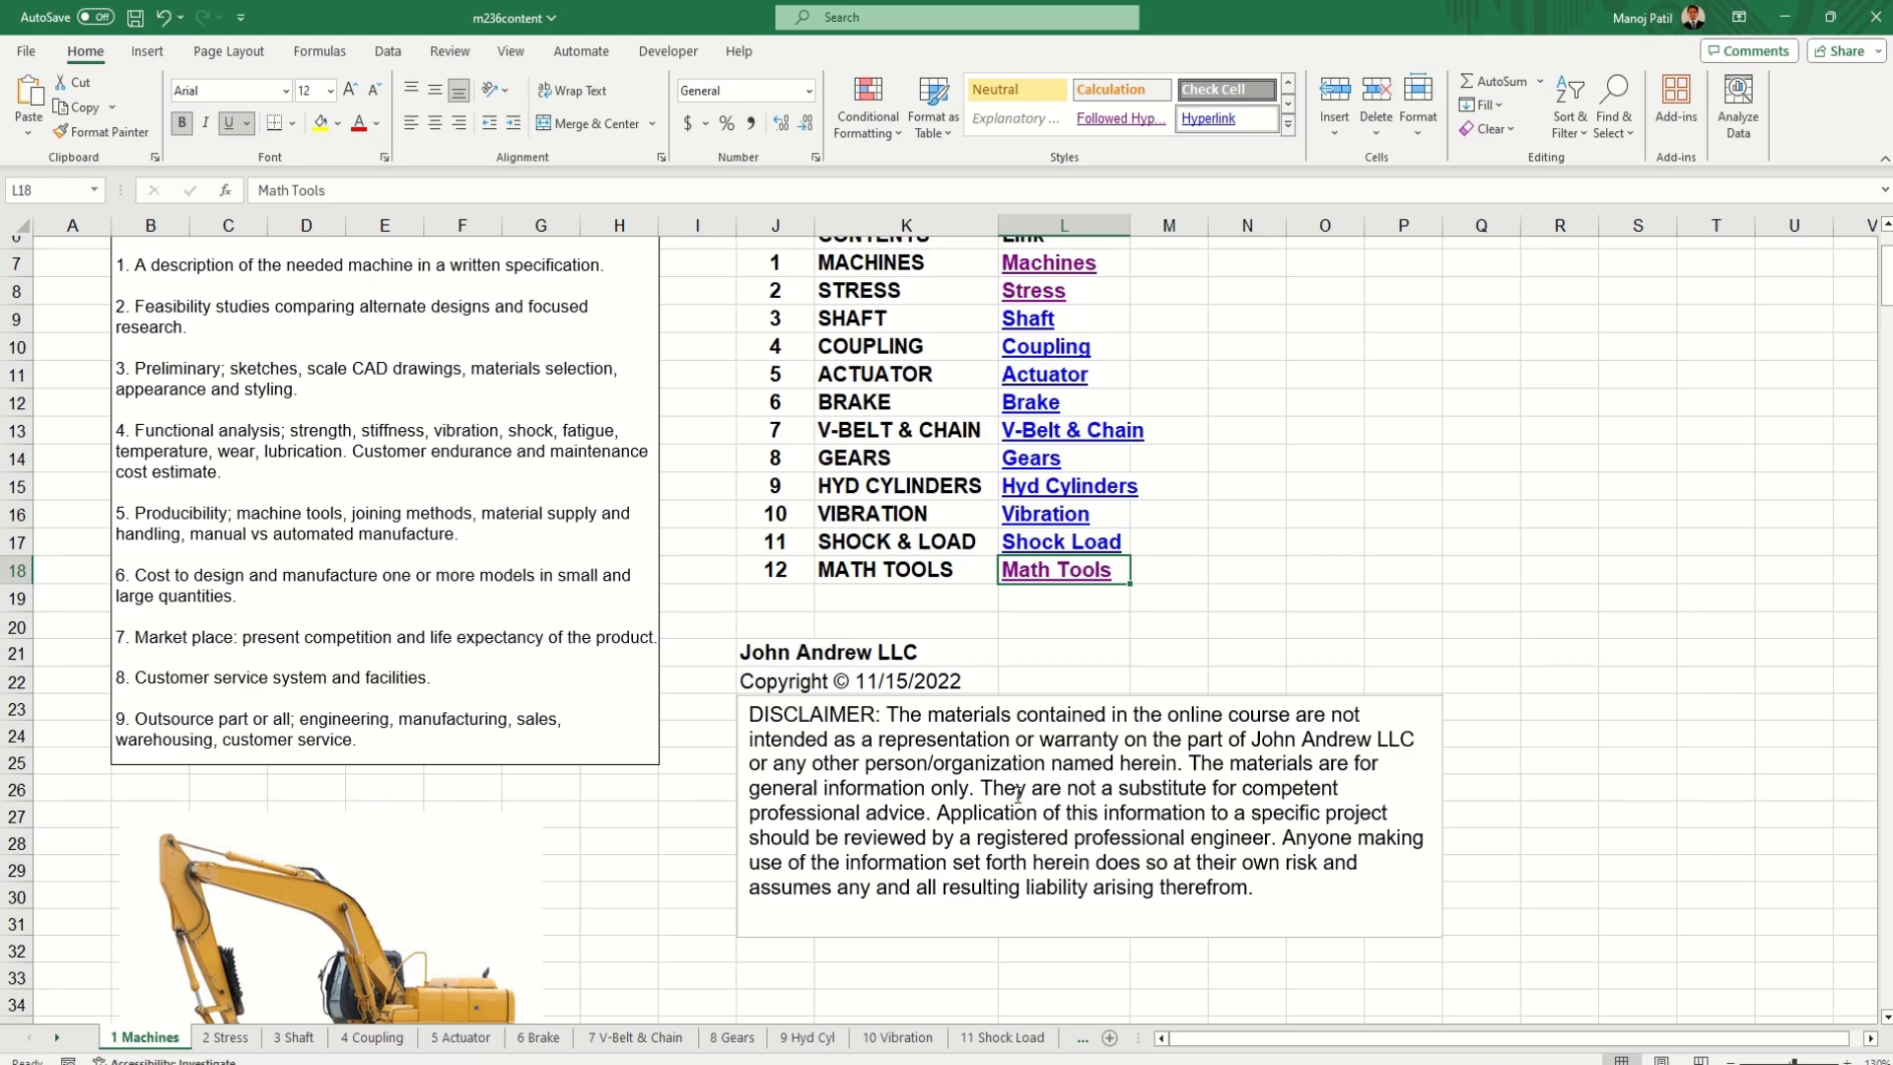
scroll(1020, 798, up, 2)
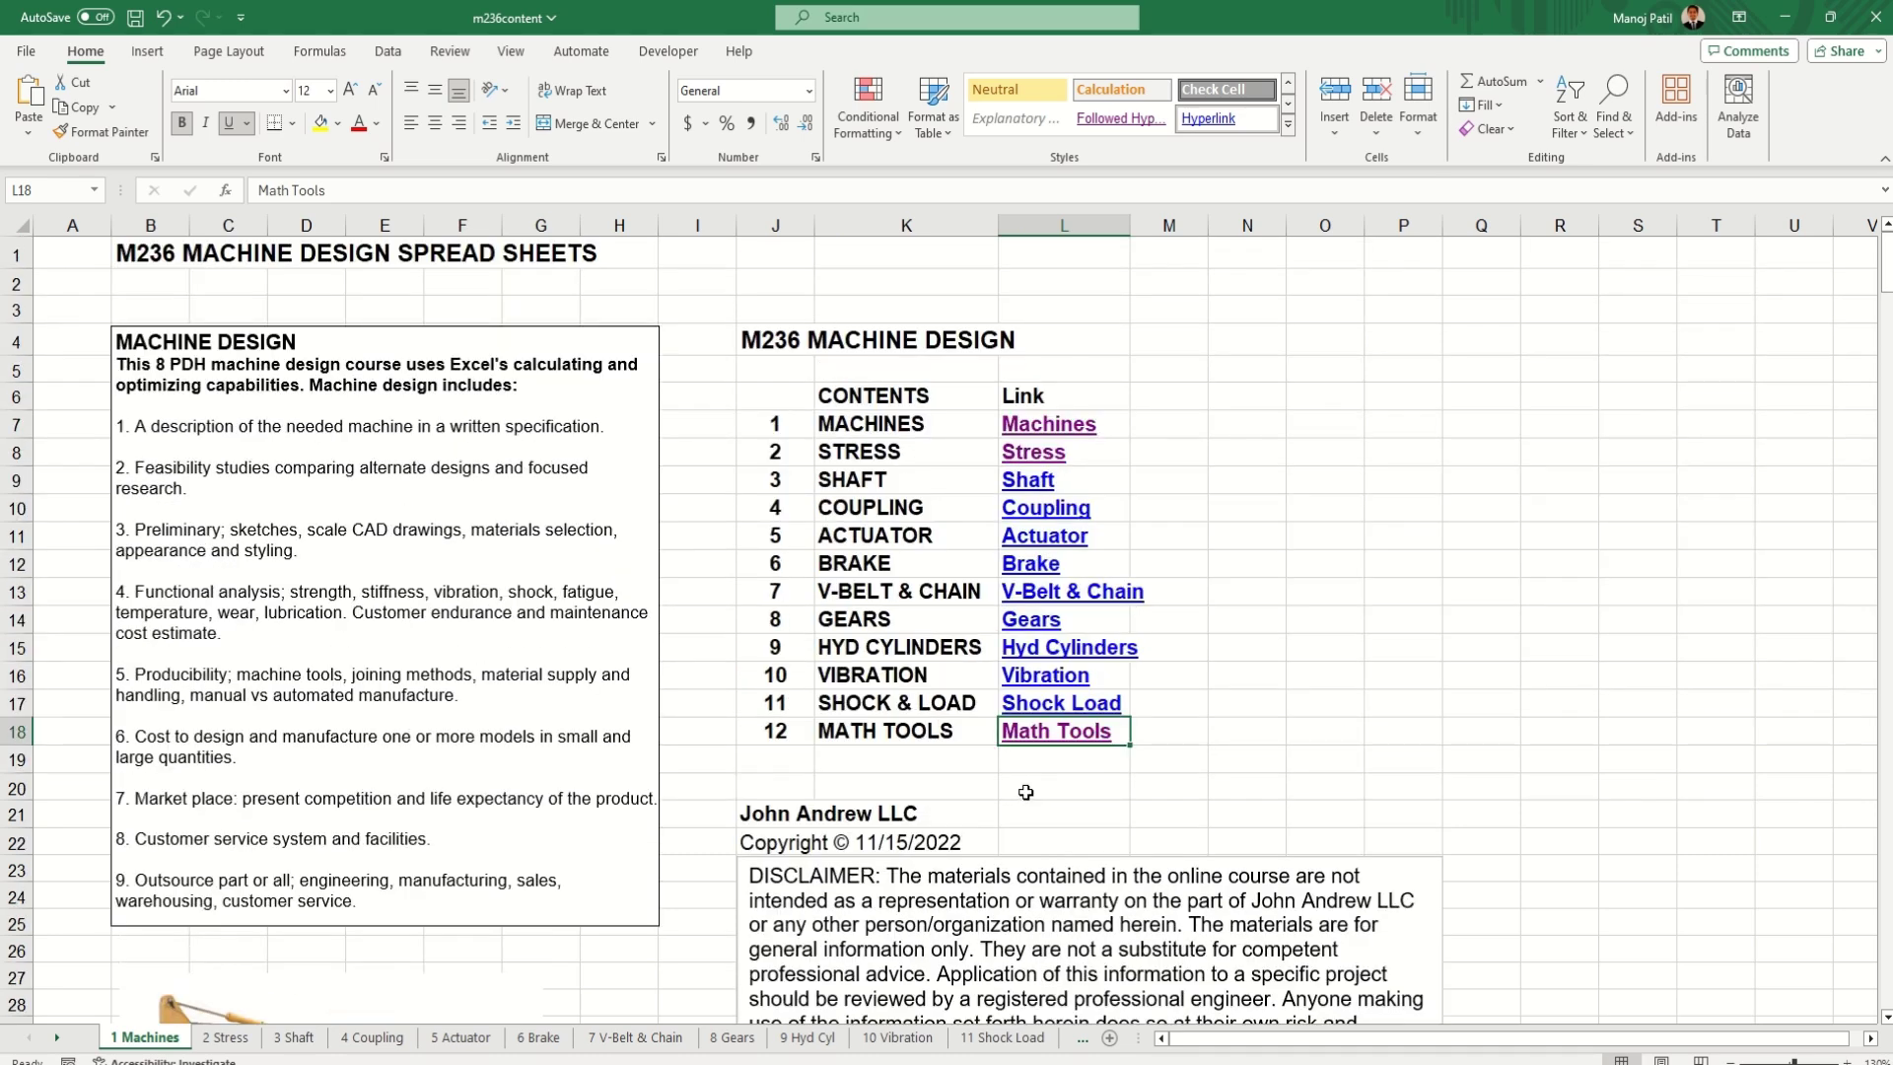
scroll(1050, 797, down, 2)
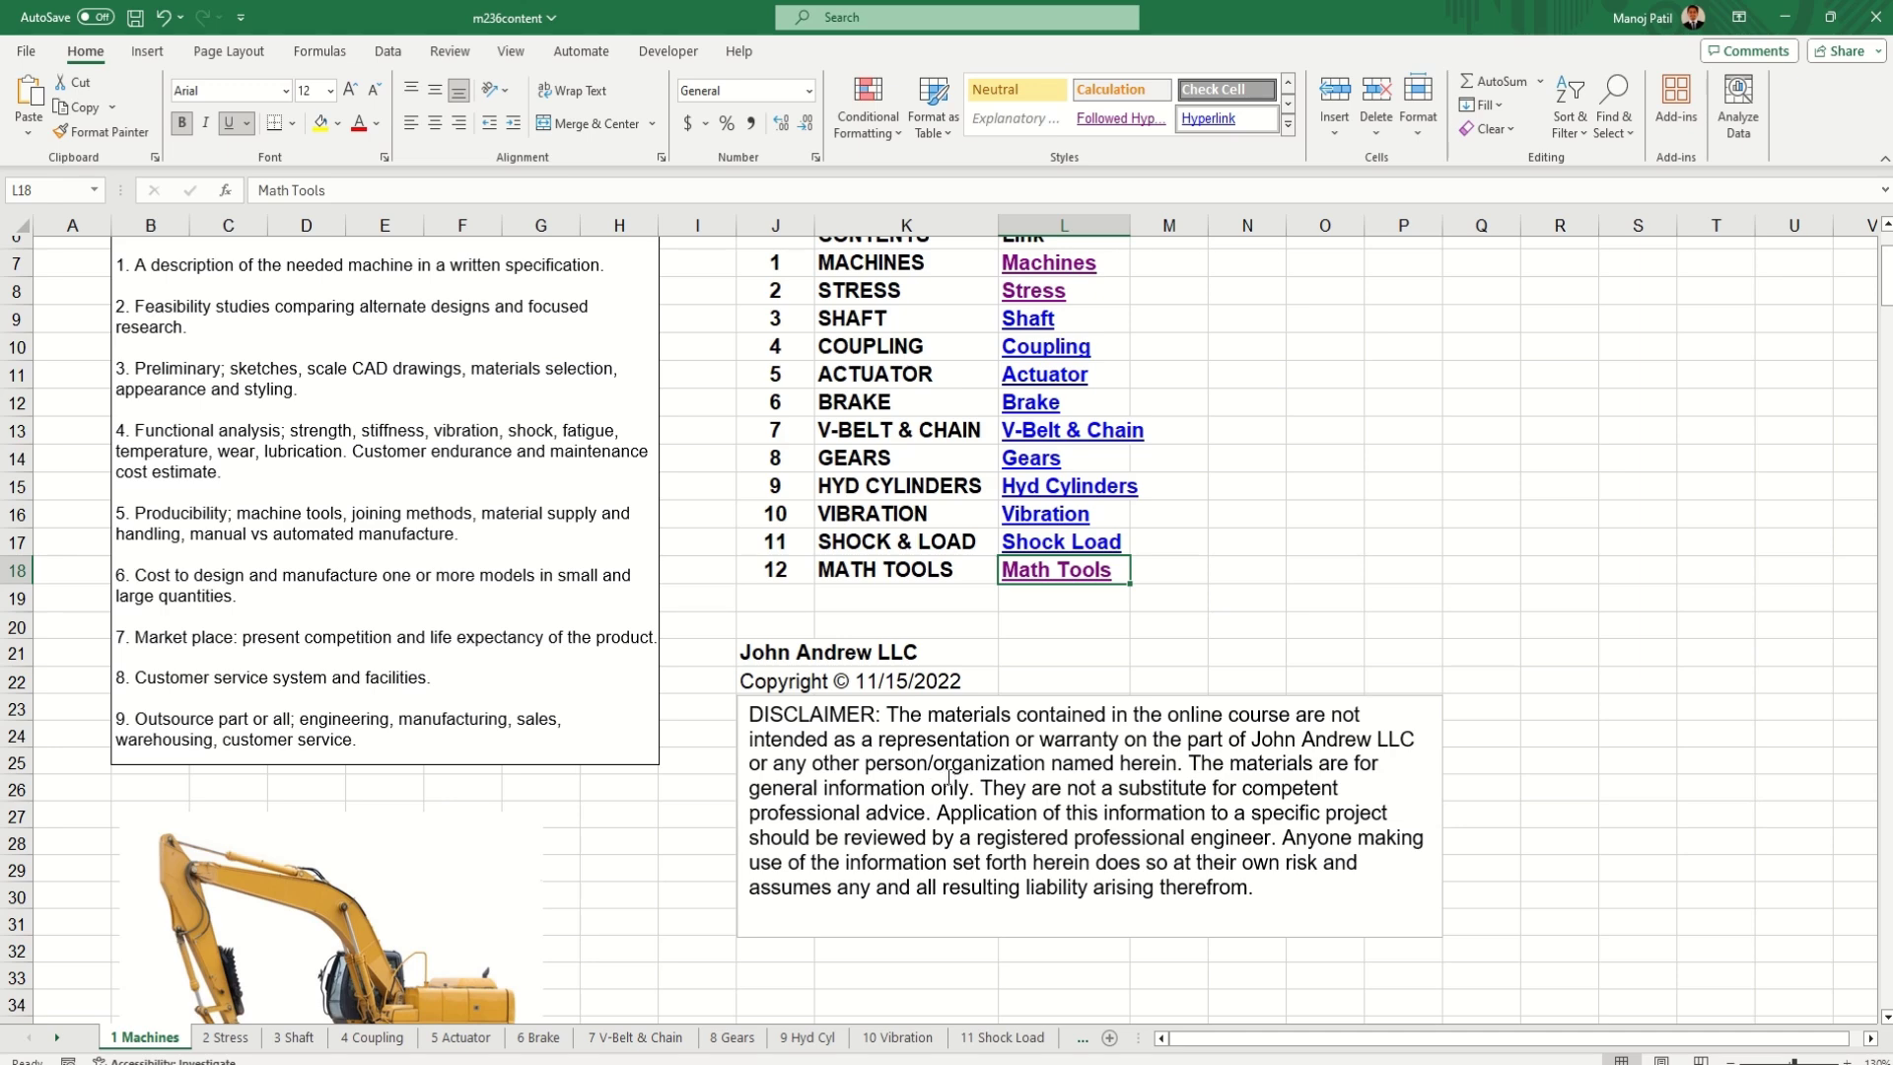
scroll(966, 769, up, 2)
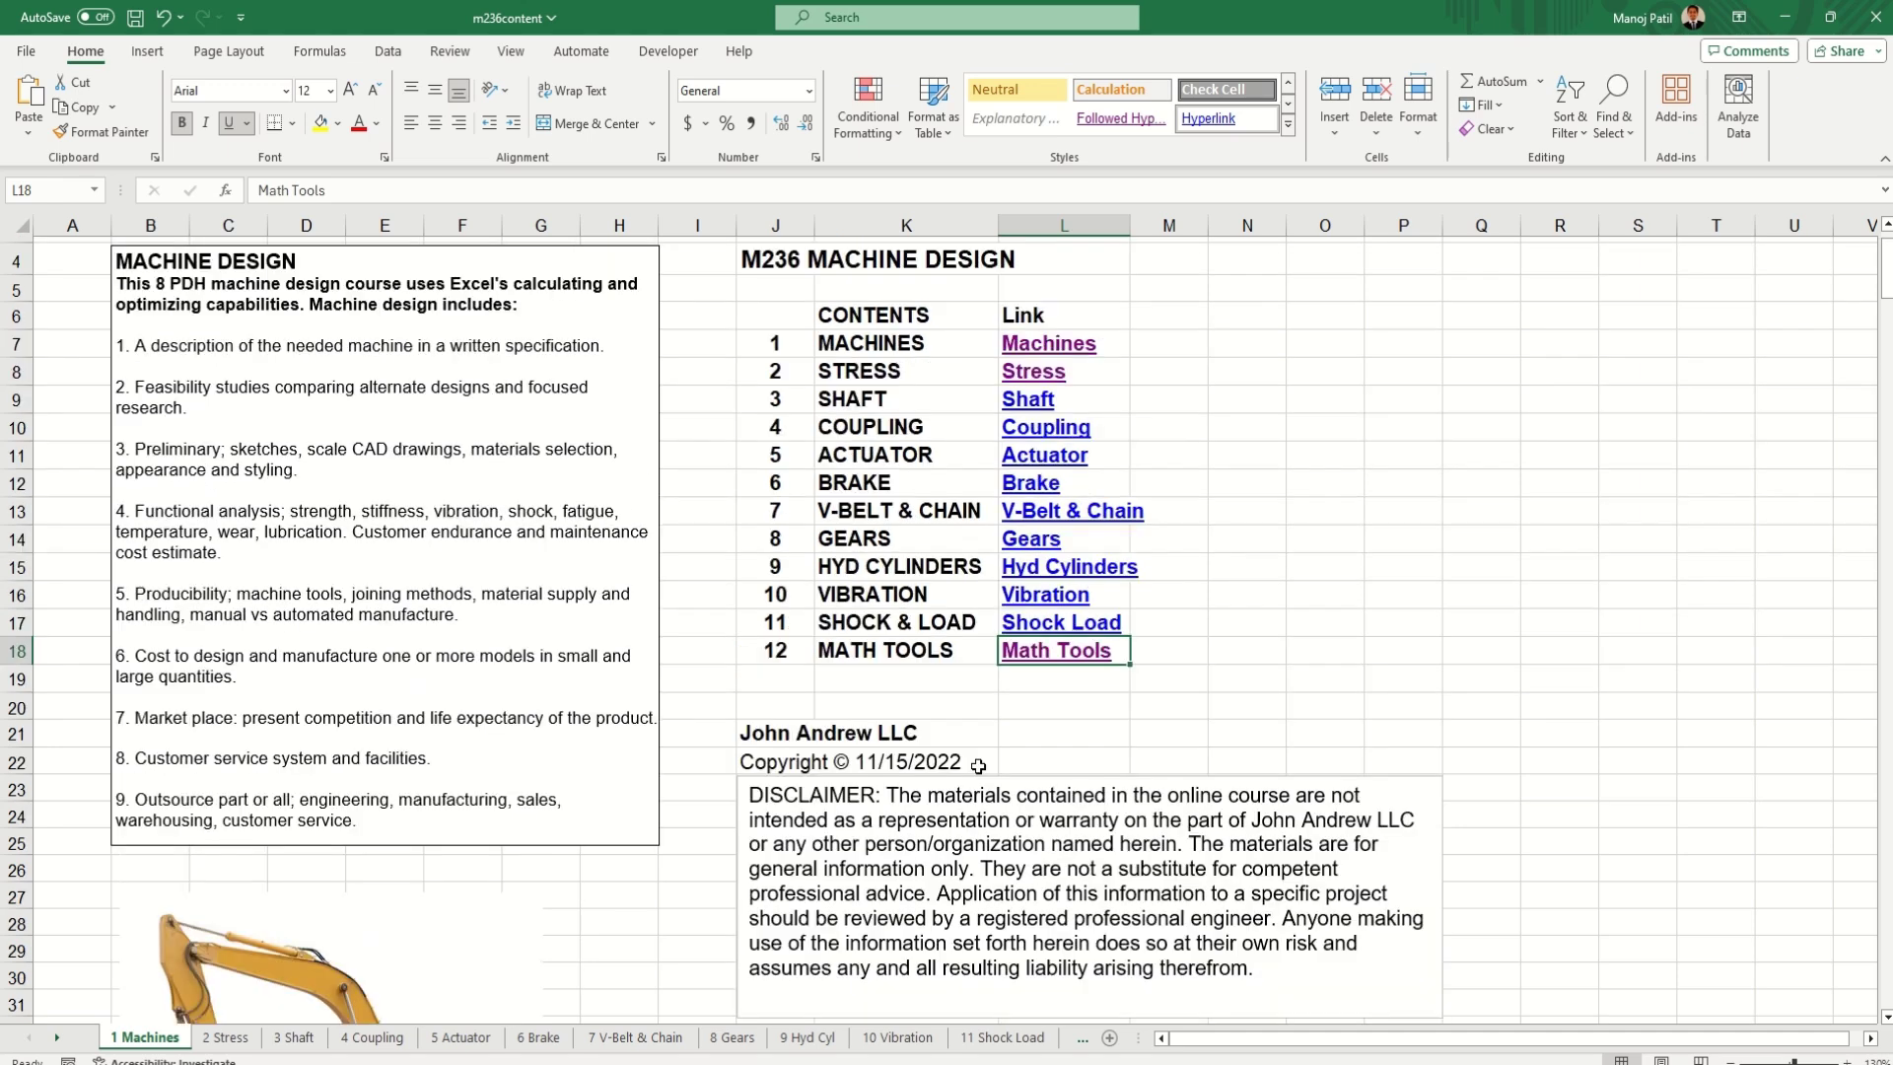
- Switch from Excel to the Edge window showing the 'phd online m236' search results
key(alt+Tab)
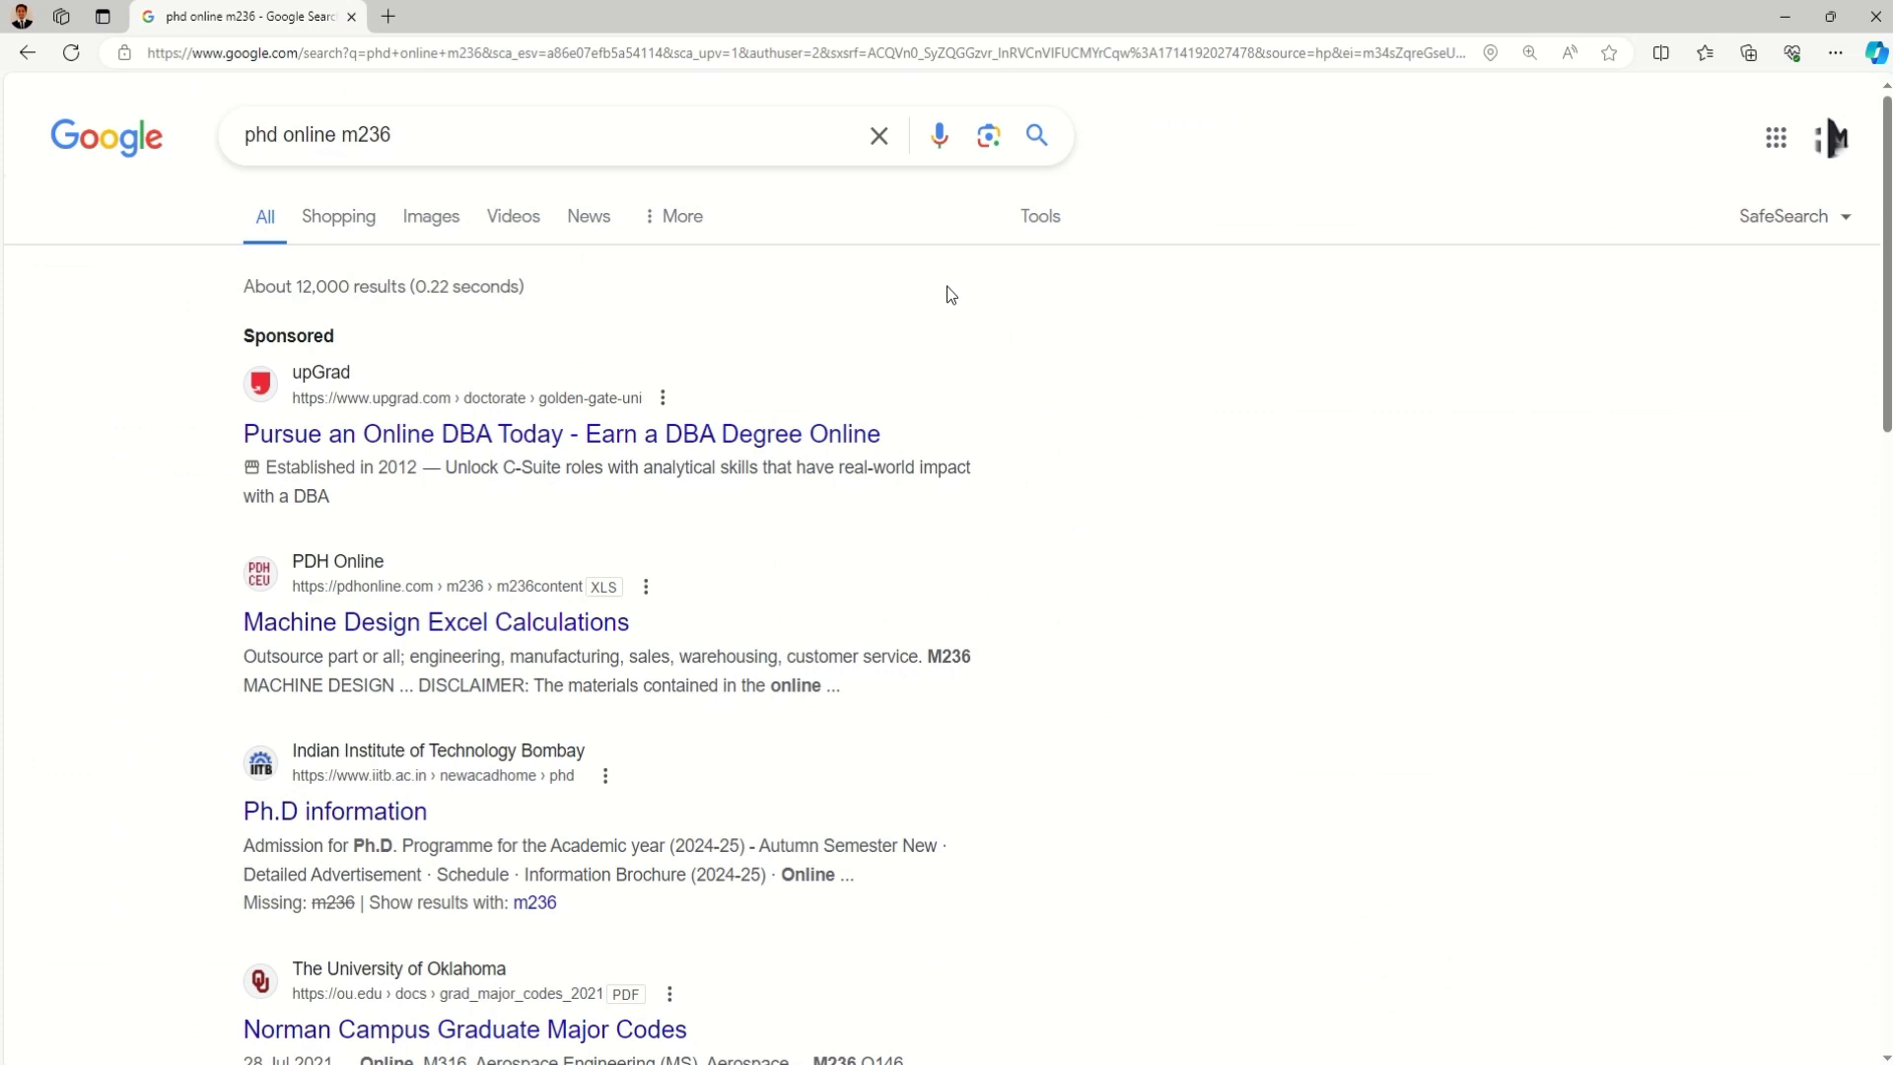